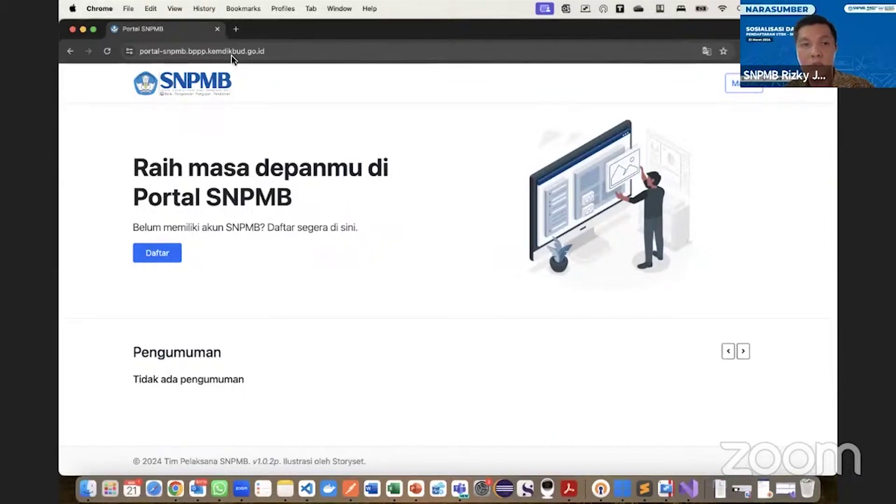
Sign out, sign back in with the saved student login, and launch Pendaftaran UTBK-SNBT.
left_click(743, 83)
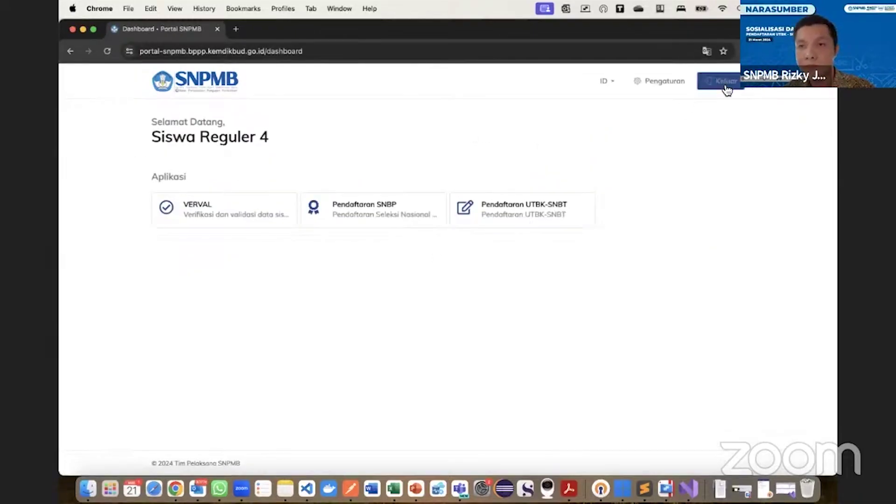
left_click(725, 82)
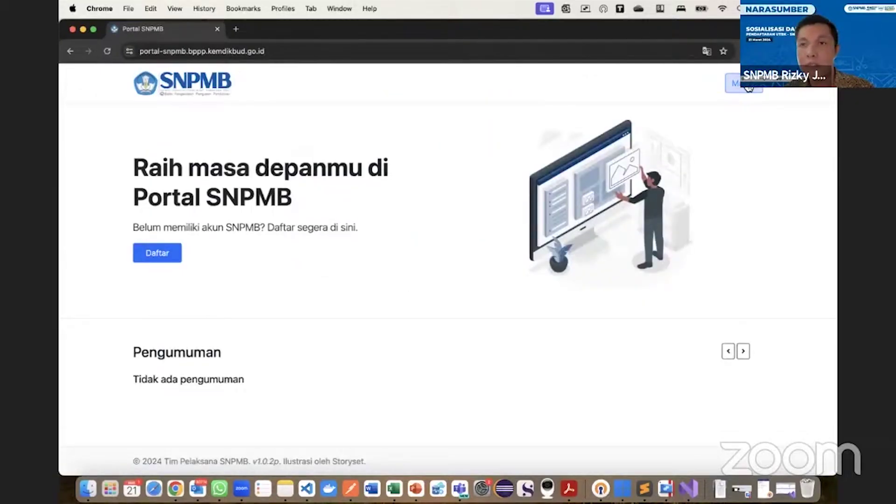
left_click(748, 86)
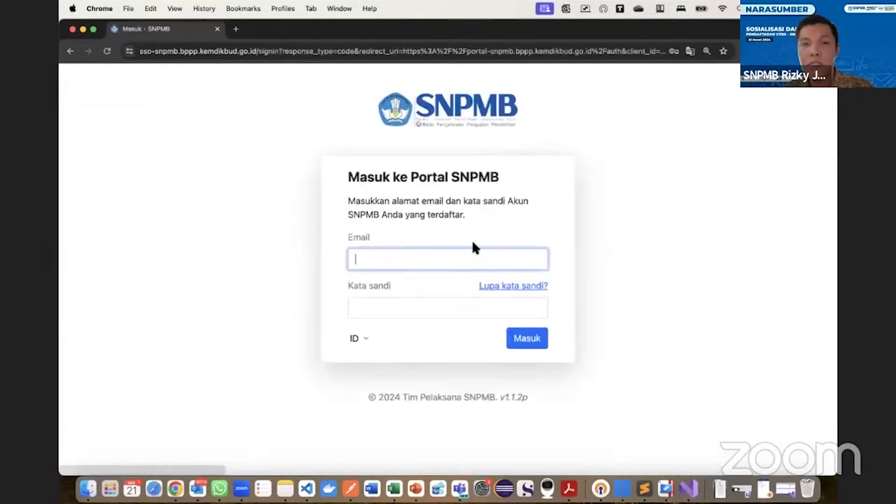
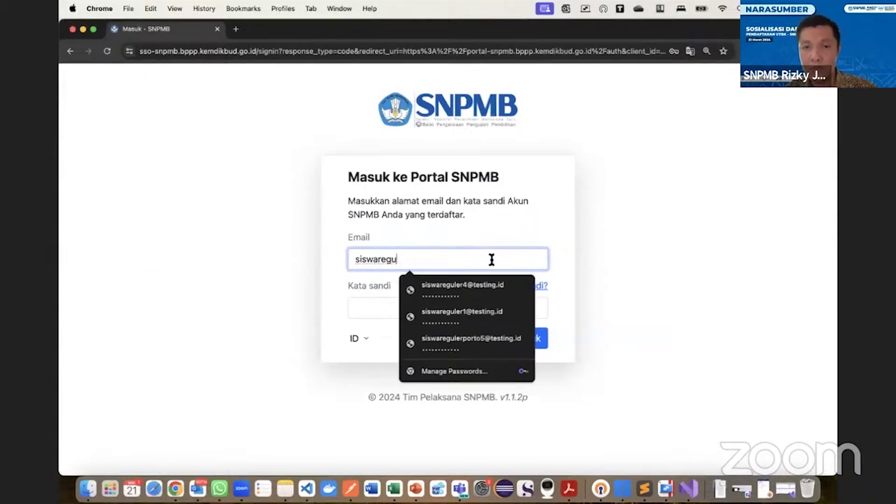
left_click(477, 292)
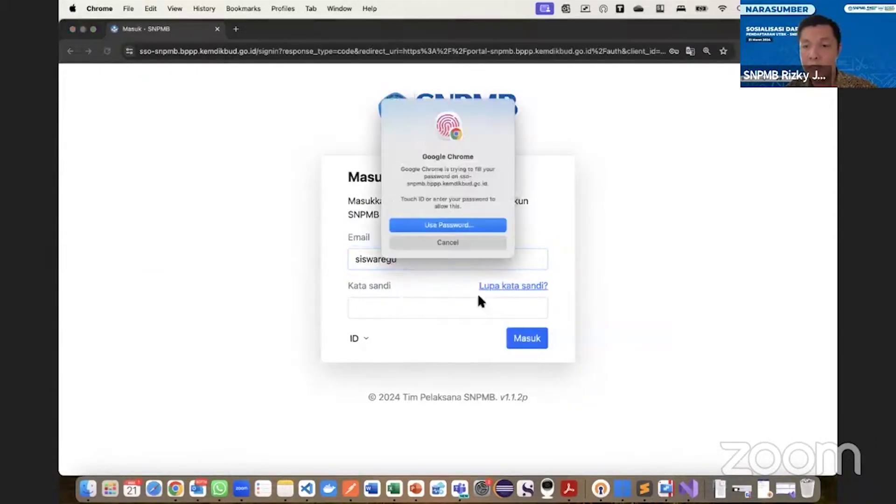
left_click(525, 349)
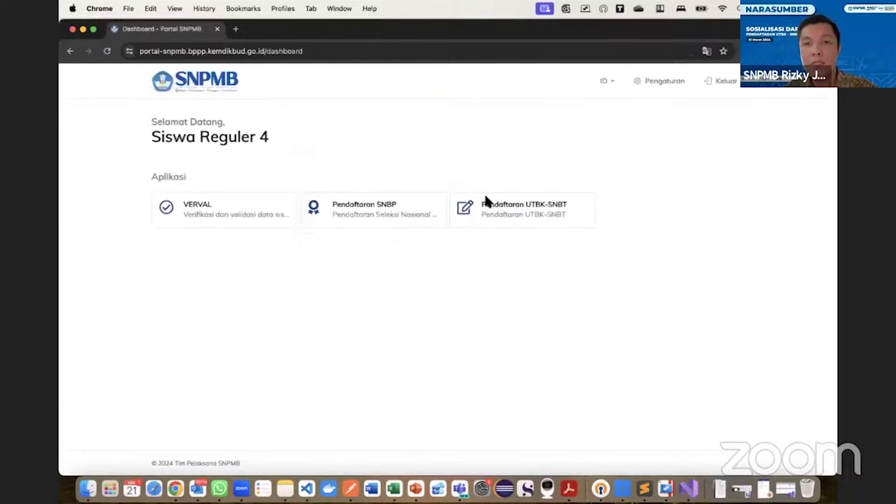
left_click(517, 209)
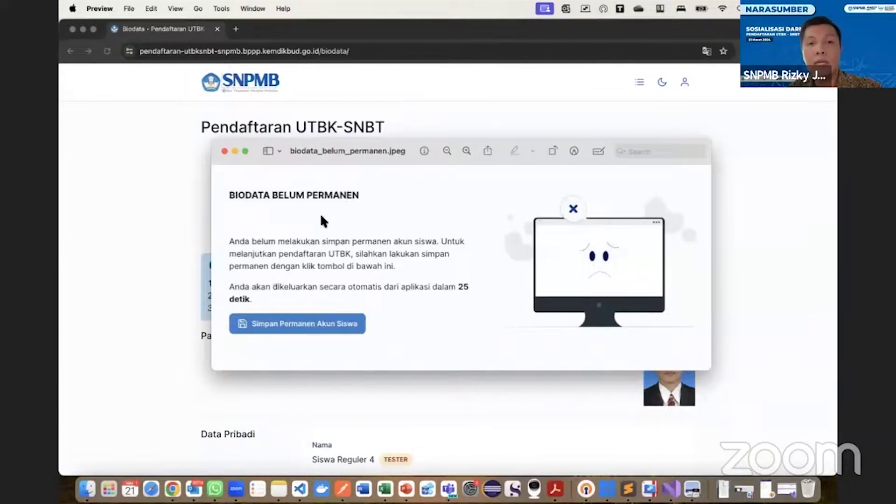
Swap the unsaved-biodata image for the Paket C over-25 example, then centre the SNBP 2024 notice.
left_click(224, 151)
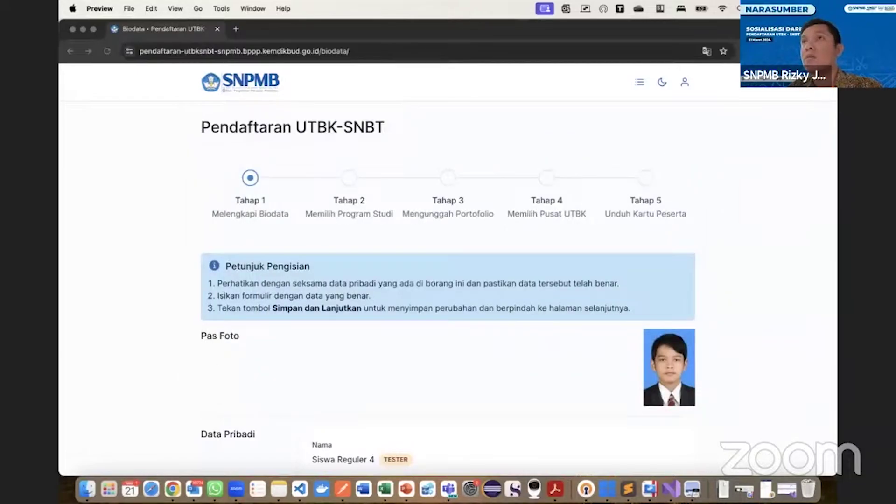
left_click_drag(424, 1, 177, 22)
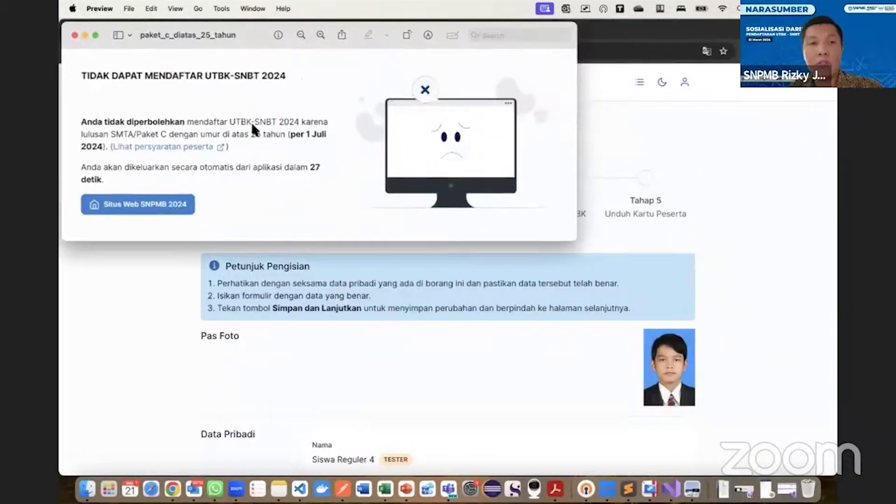
left_click_drag(252, 124, 354, 172)
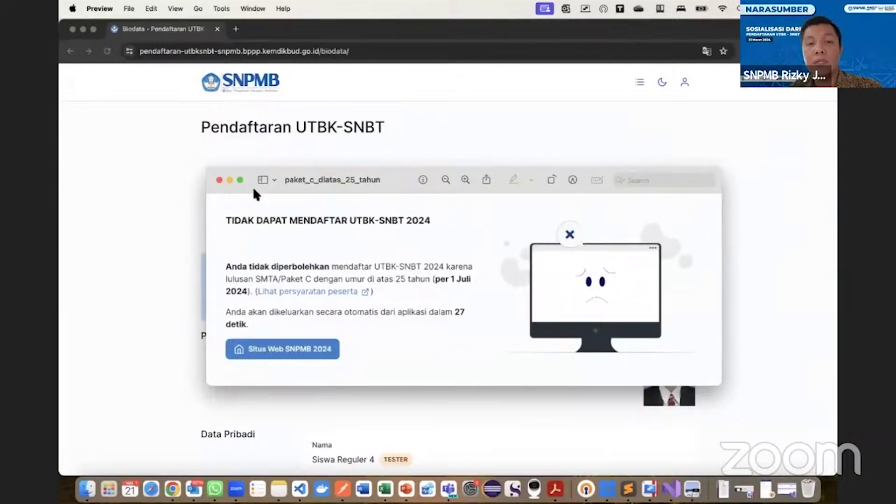
left_click(217, 180)
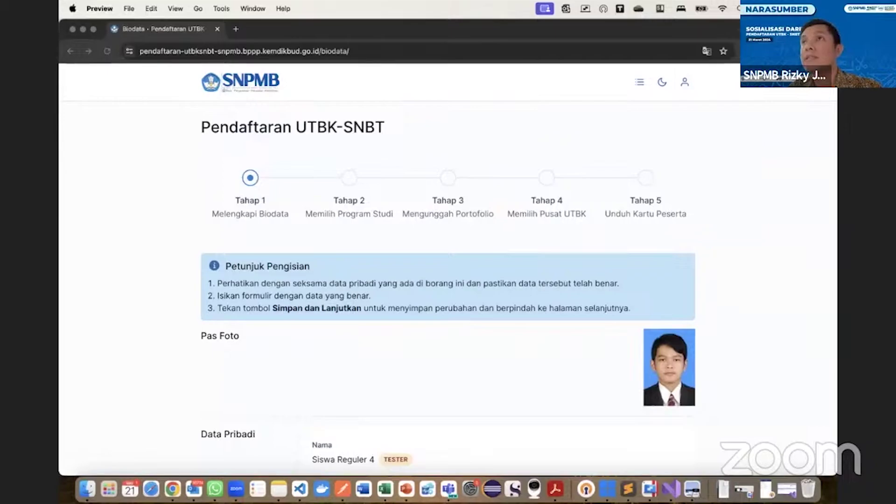
left_click_drag(246, 24, 359, 142)
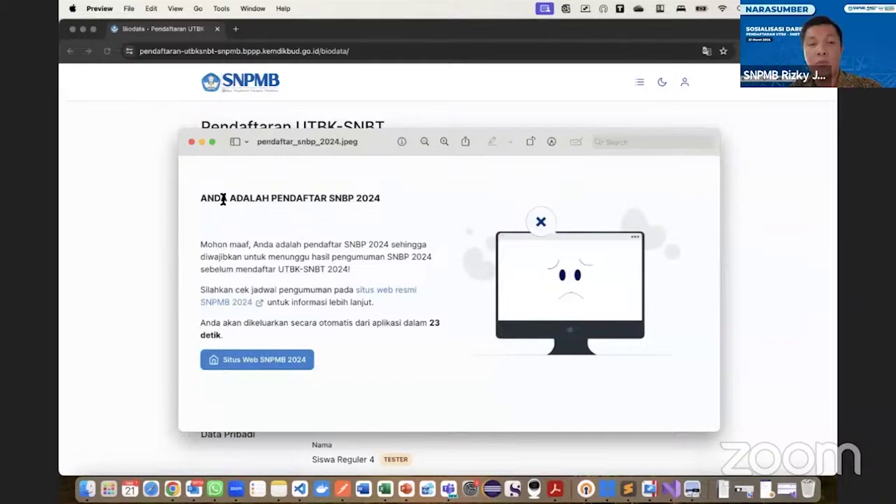
Replace the SNBP 2024 image with the centred passed SNBP/SNMPTN example, then close it.
left_click(191, 142)
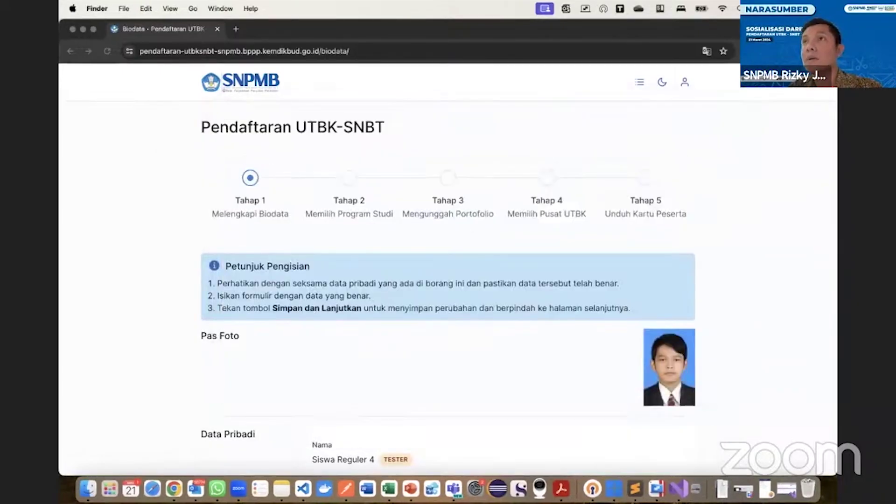
left_click_drag(410, 0, 291, 49)
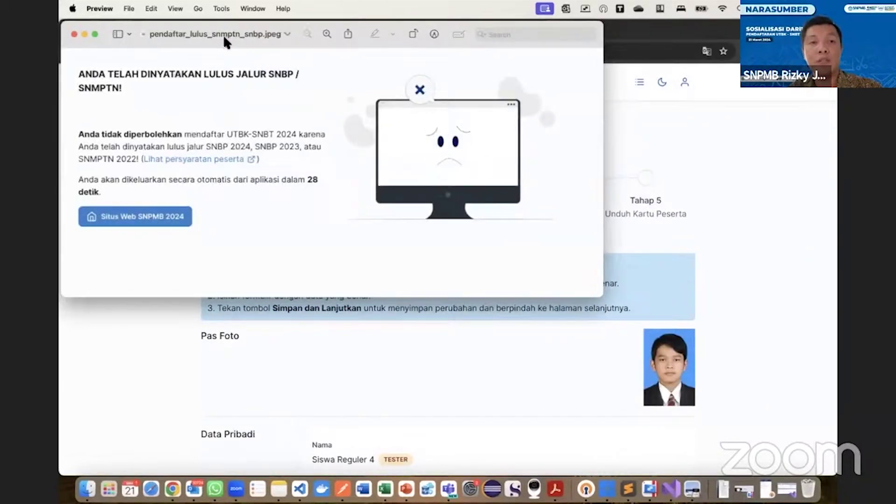
left_click_drag(223, 35, 339, 162)
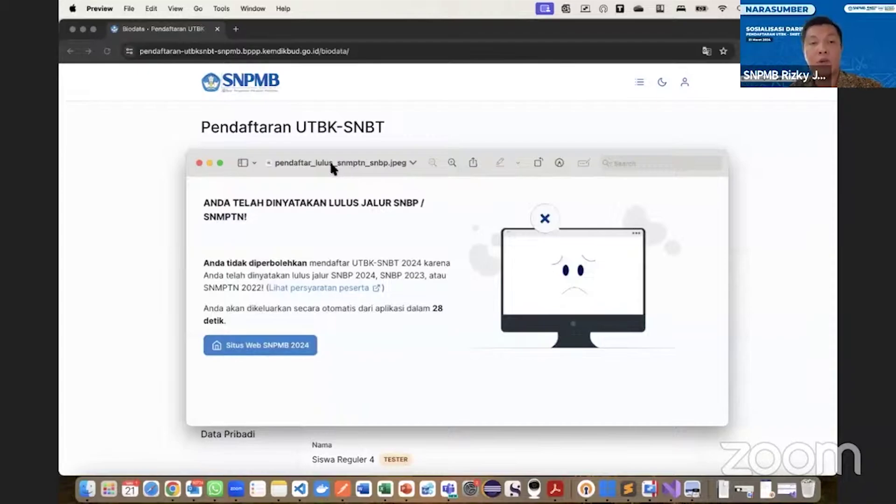
left_click(199, 162)
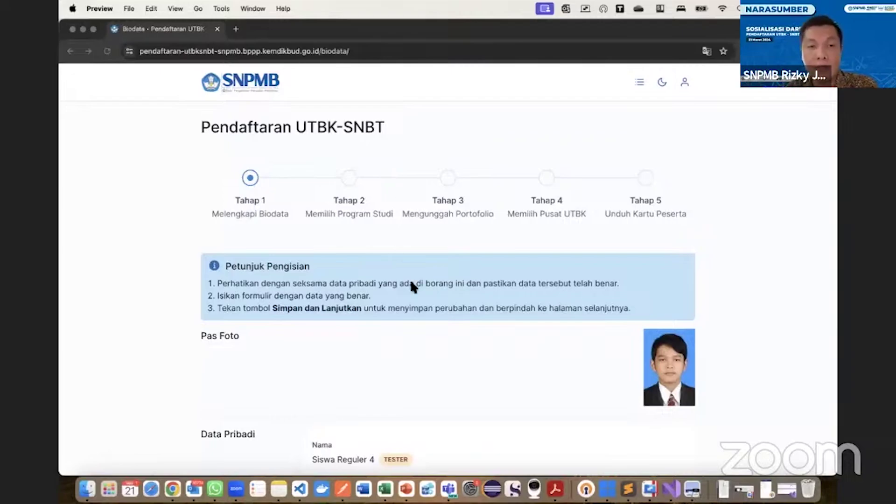
Scroll through Data Pribadi down to KIP Kuliah, which reads TIDAK TERDAFTAR.
scroll(410, 282, "down", 5)
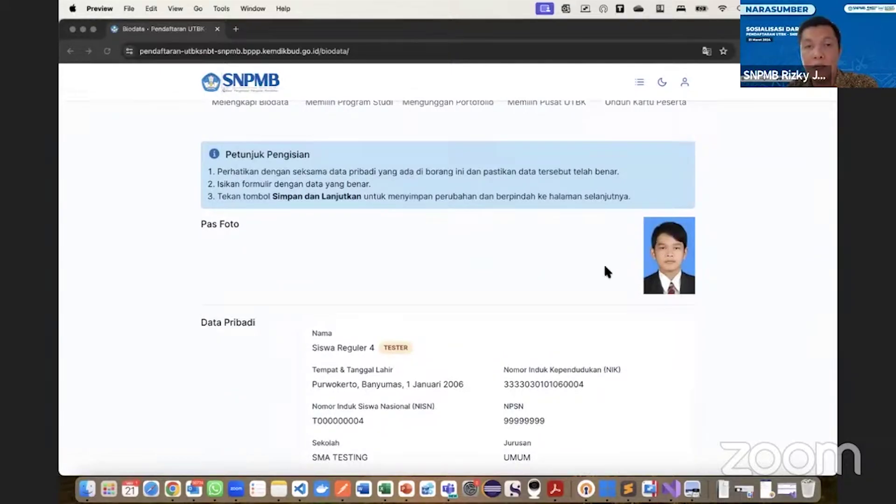
scroll(564, 255, "up", 2)
scroll(563, 253, "down", 5)
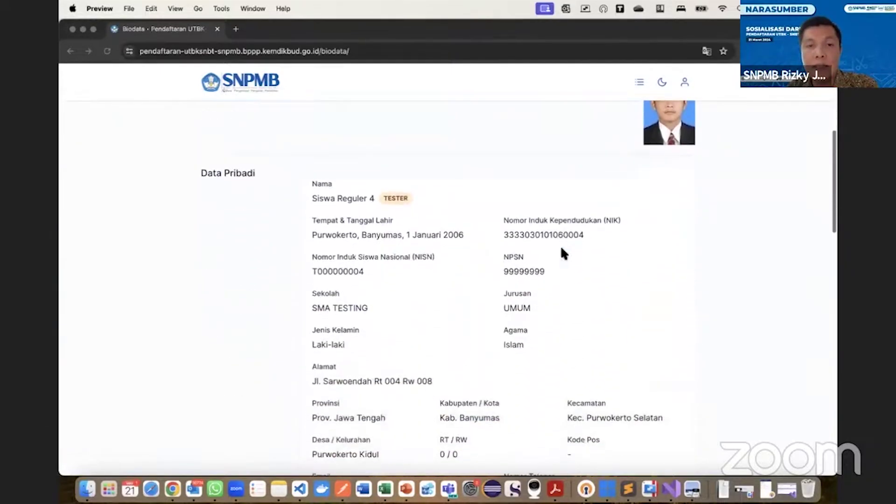
scroll(536, 220, "down", 1)
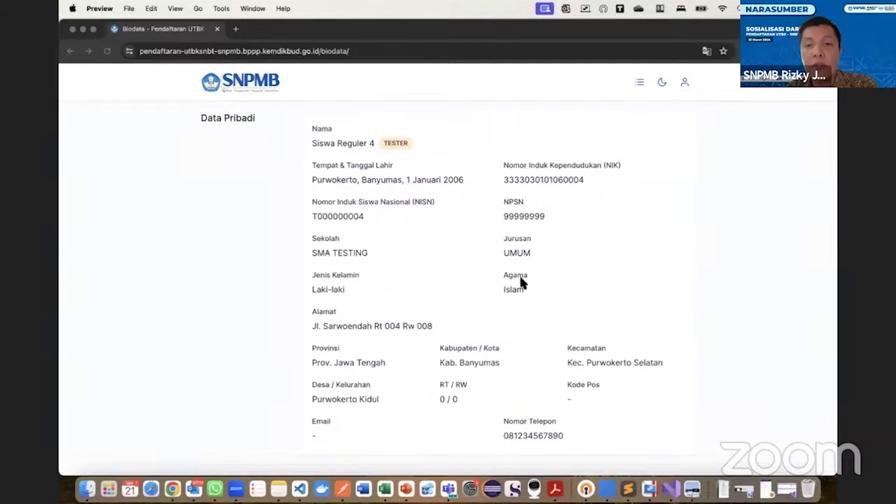
scroll(519, 275, "down", 1)
scroll(519, 275, "up", 1)
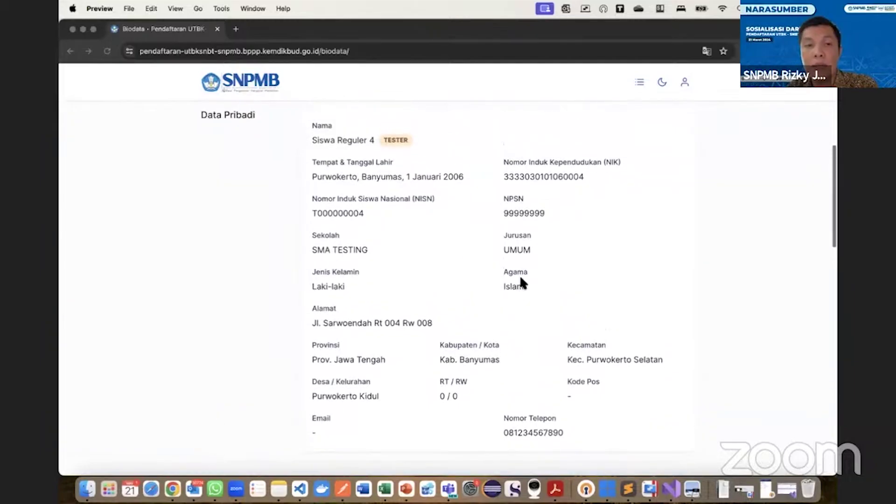
scroll(520, 278, "down", 6)
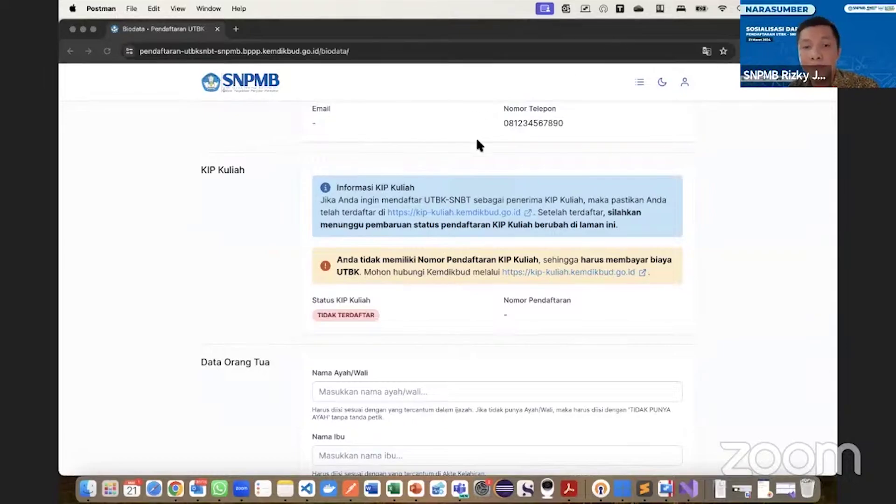
Edit the KIP data in Postman, rechecking the browser until the status reads TERDAFTAR (BAYAR BIAYA UTBK).
left_click(448, 222)
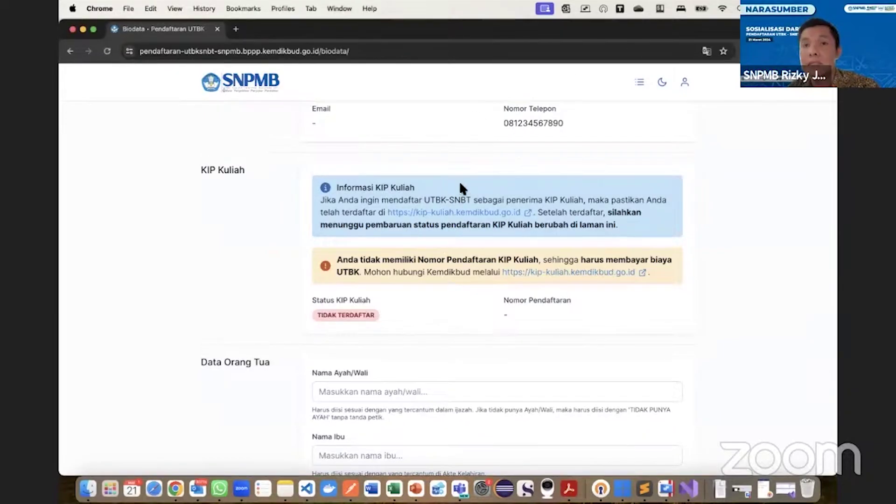
key("super+Tab")
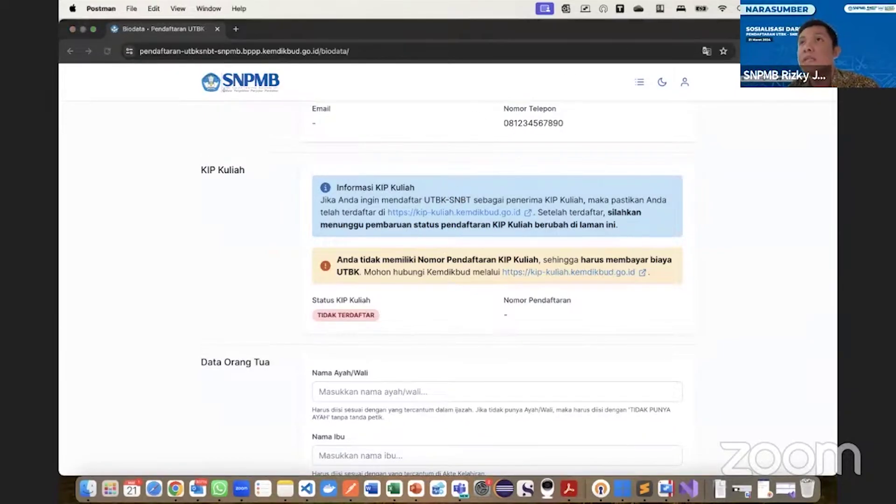
left_click(506, 223)
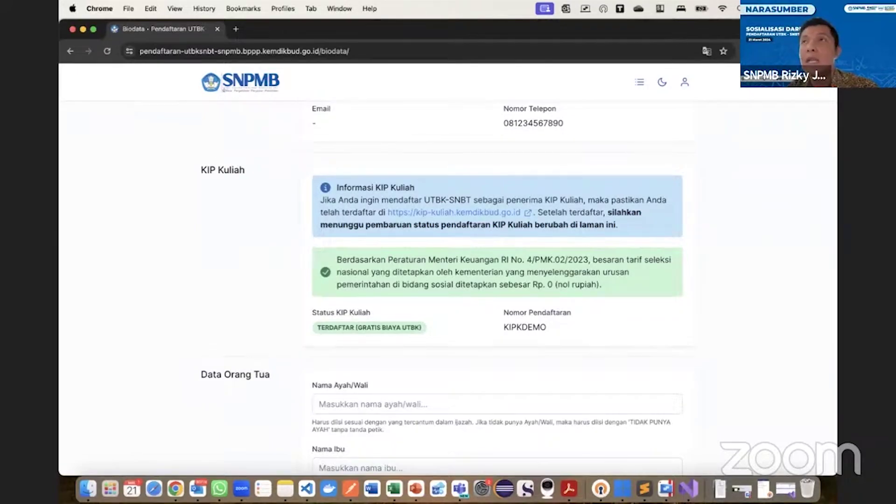
key("super+Tab")
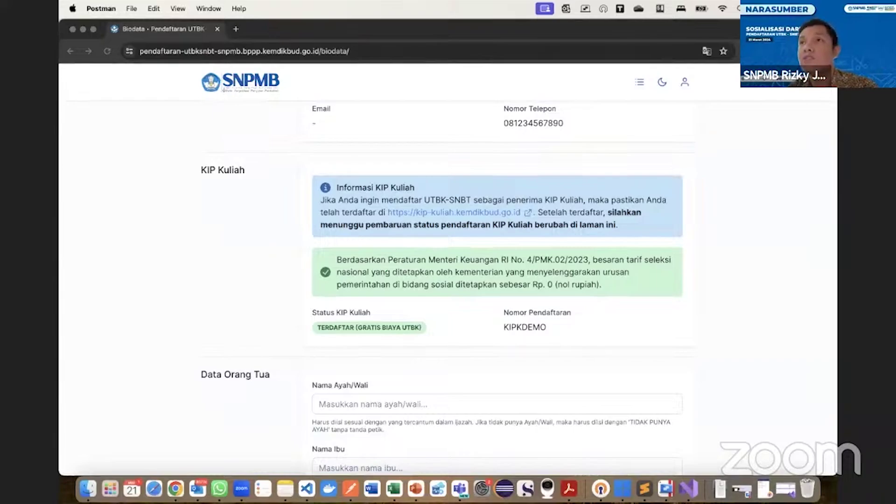
left_click(441, 228)
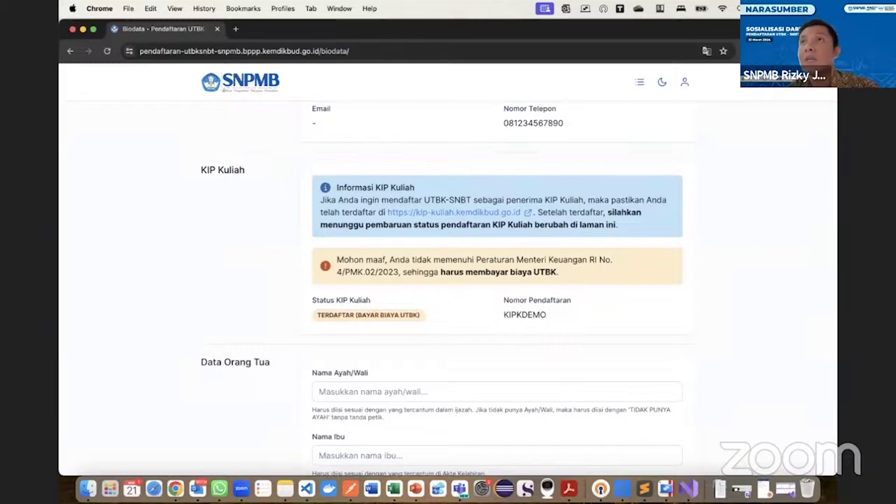
key("super+Tab")
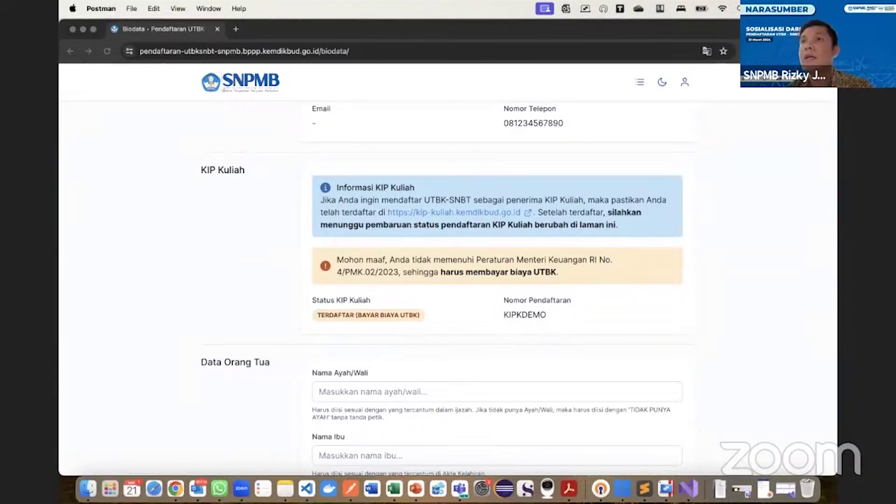
Fill the father's and mother's names from saved suggestions.
scroll(286, 318, "down", 5)
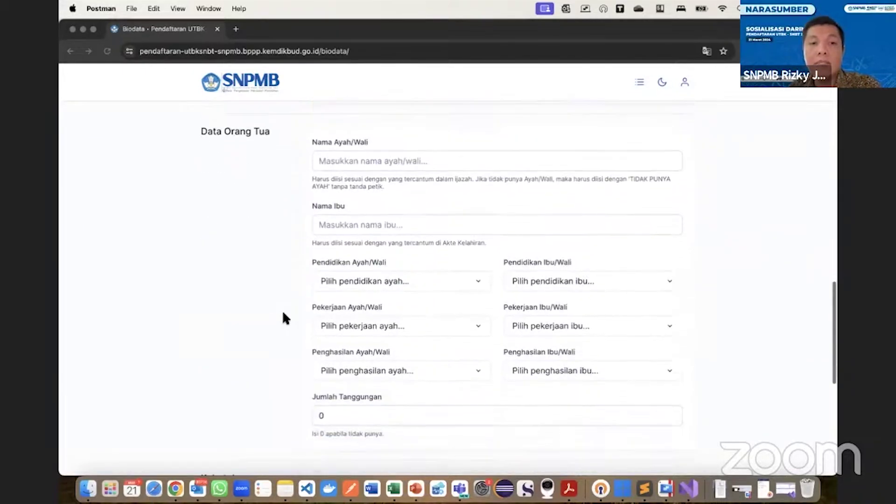
left_click(362, 160)
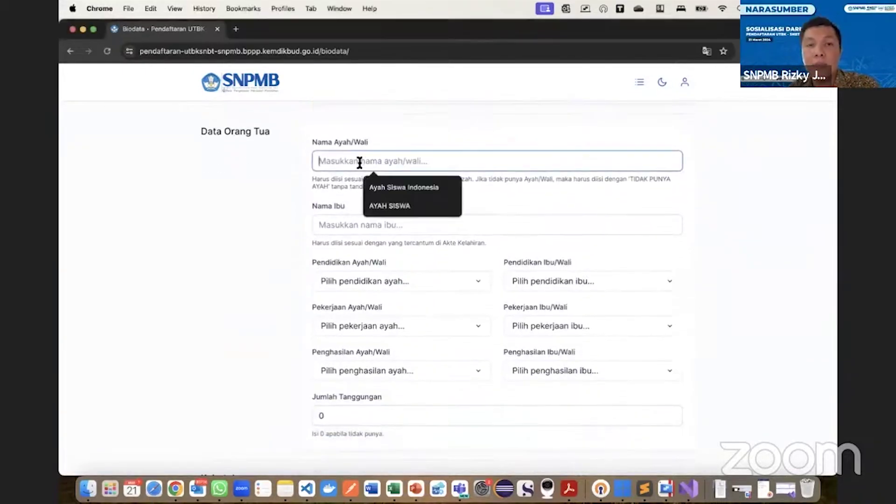
left_click(373, 188)
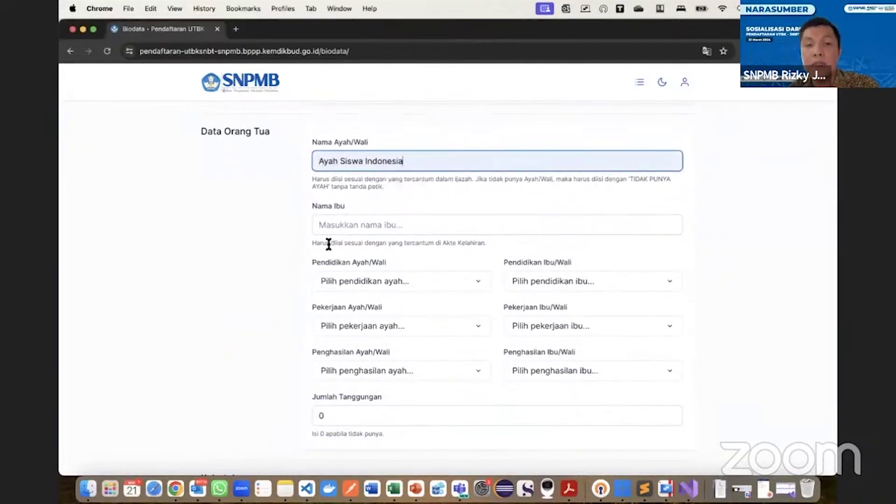
left_click(338, 227)
left_click(375, 247)
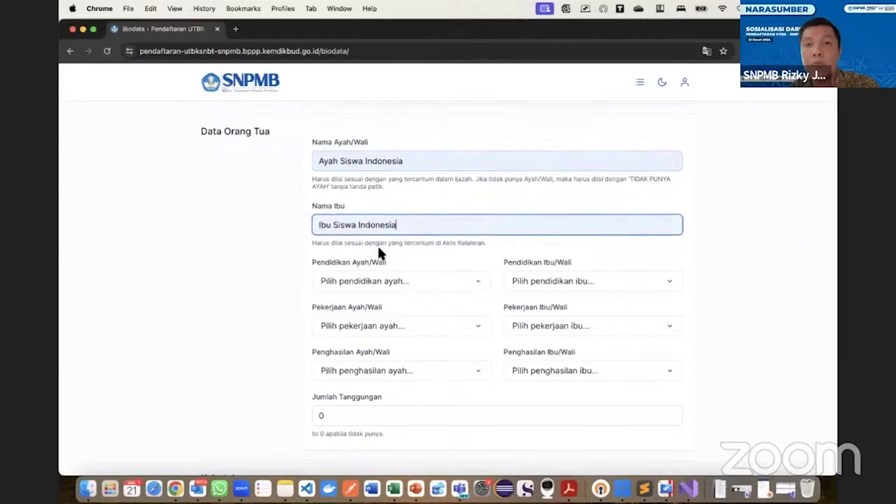
Set both parents' education to Sarjana (S1).
left_click(360, 282)
scroll(362, 284, "down", 3)
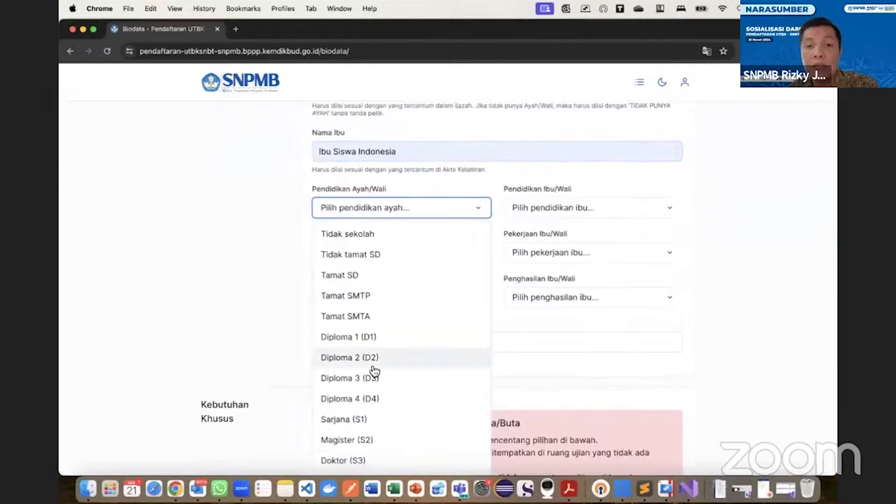
scroll(366, 373, "down", 1)
left_click(357, 404)
left_click(555, 193)
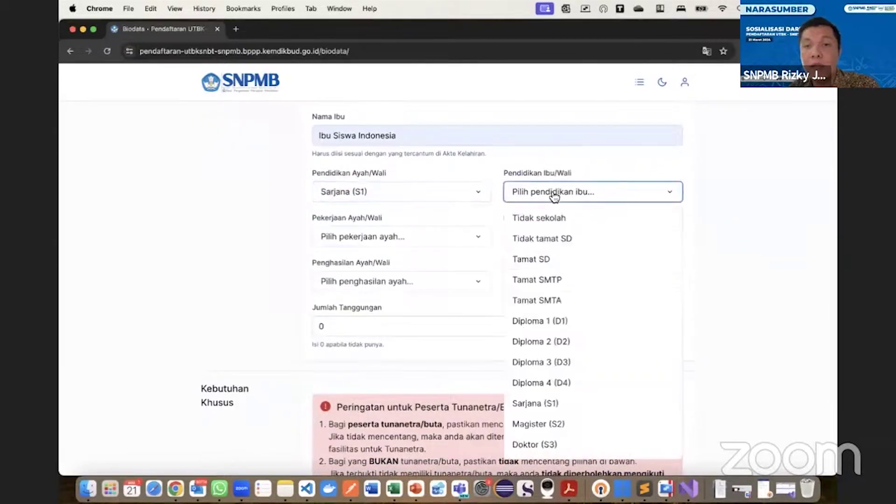
left_click(544, 403)
Set the father's occupation to Lainnya and the mother's to Guru / dosen pegawai negeri.
left_click(386, 243)
scroll(380, 299, "down", 3)
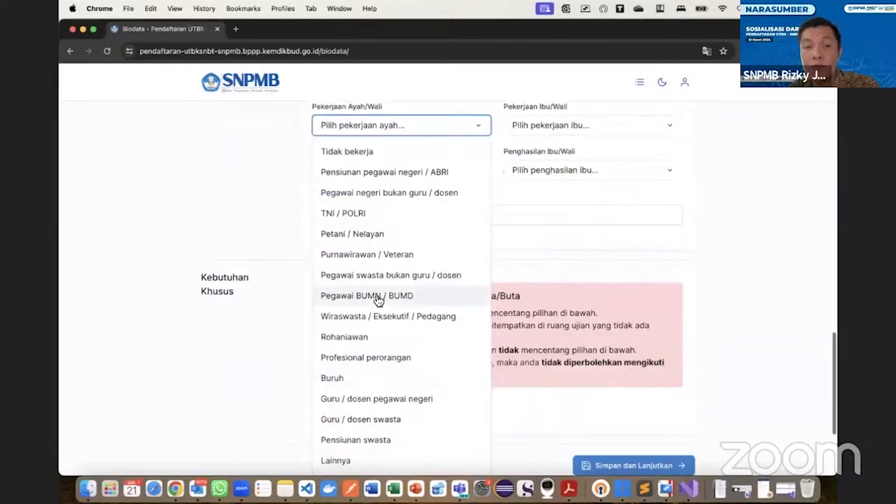
left_click(359, 461)
left_click(542, 173)
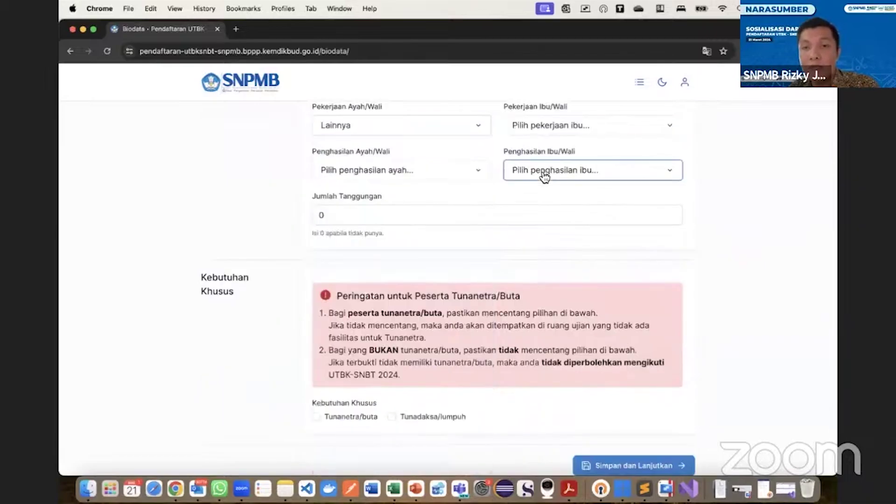
scroll(541, 140, "up", 3)
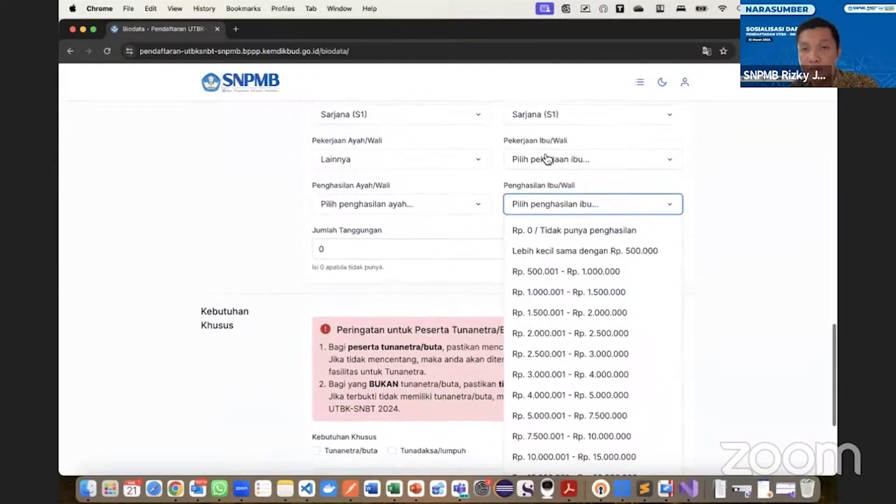
left_click(548, 161)
left_click(563, 402)
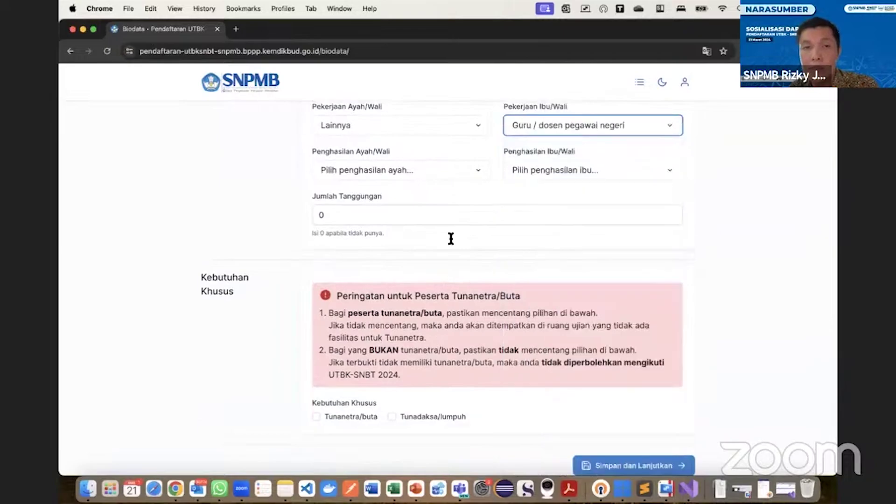
Set both parents' incomes to Lebih dari Rp. 25.000.000.
left_click(394, 179)
scroll(386, 284, "down", 2)
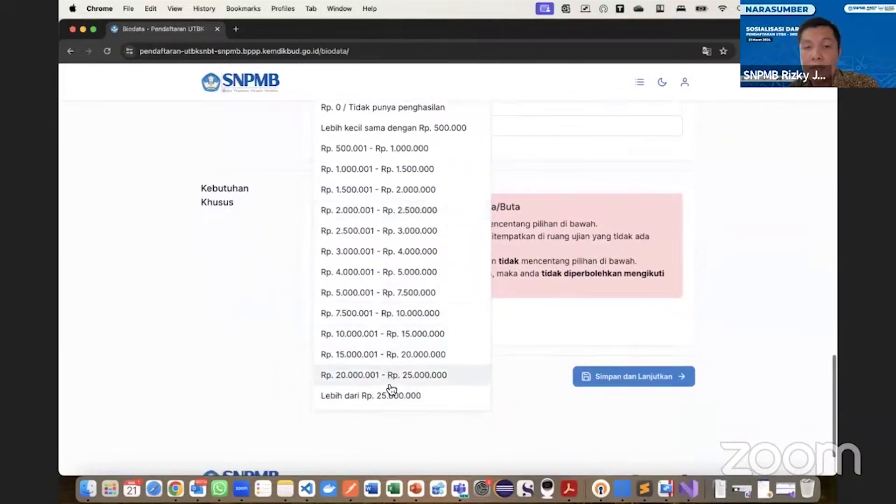
left_click(391, 396)
scroll(564, 176, "up", 5)
left_click(541, 290)
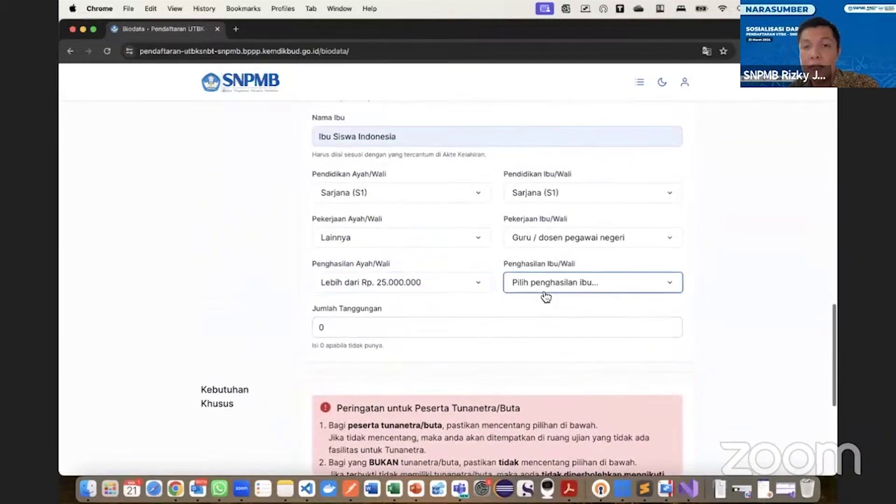
scroll(541, 336, "down", 3)
scroll(540, 387, "down", 2)
left_click(539, 400)
scroll(470, 343, "up", 3)
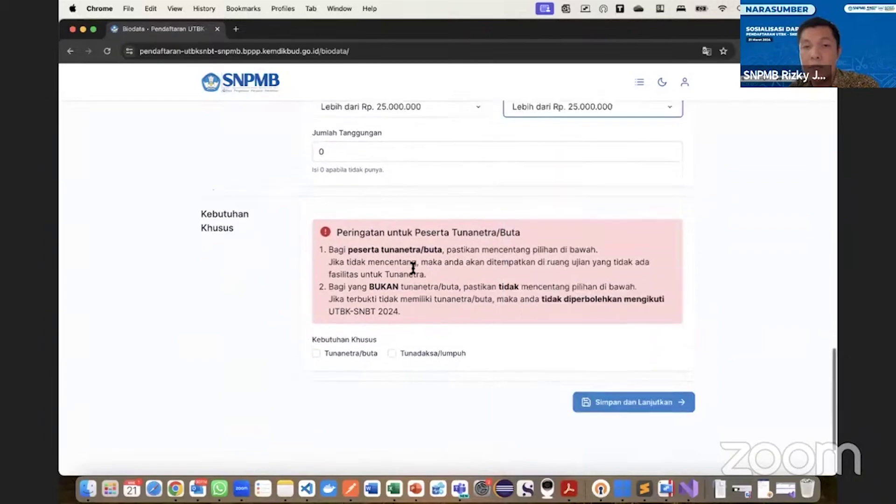
Change the number of dependants from 0 to 3.
left_click(376, 249)
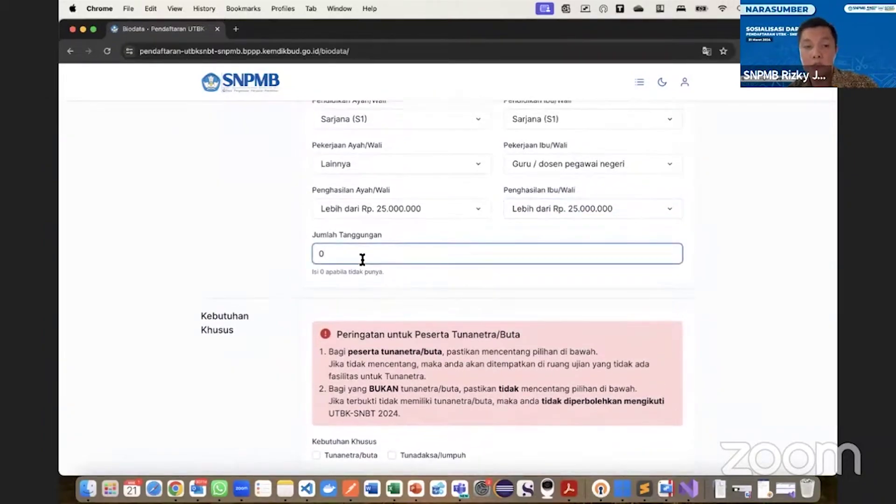
key("BackSpace")
type("3")
left_click(234, 254)
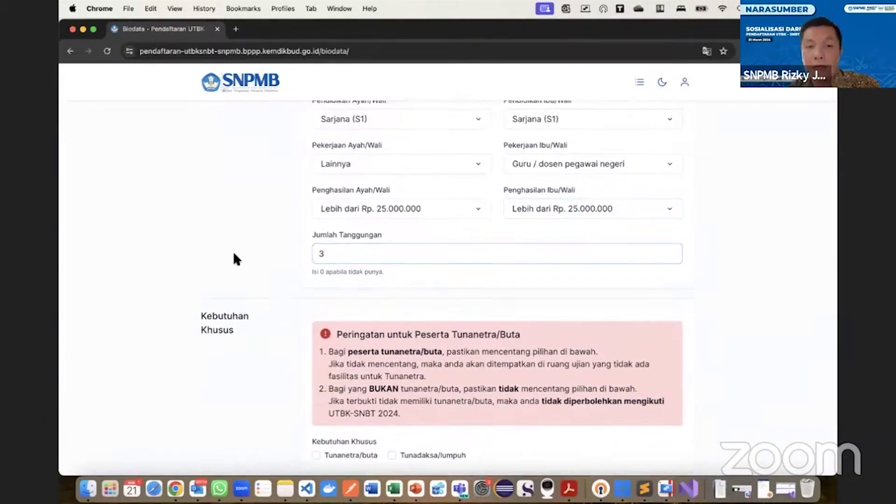
scroll(234, 254, "down", 3)
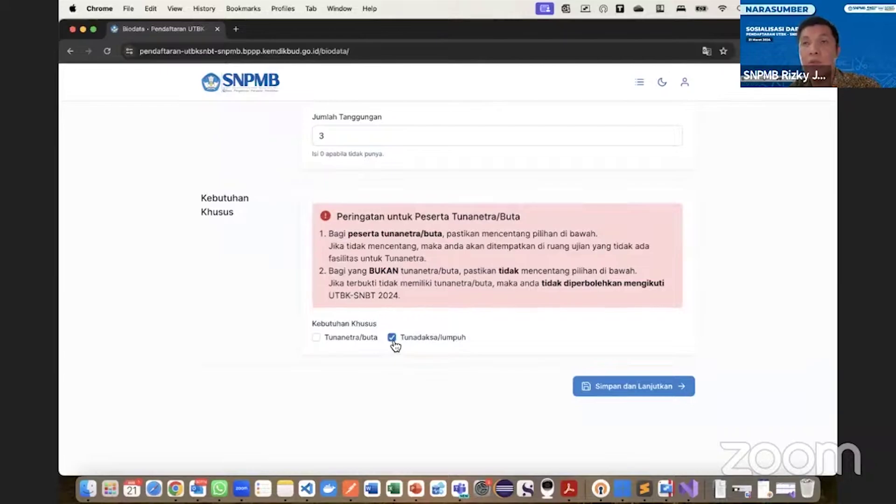
Replace the Tunadaksa/lumpuh special need with Tunanetra/buta, confirming Ya, saya yakin.
left_click(393, 343)
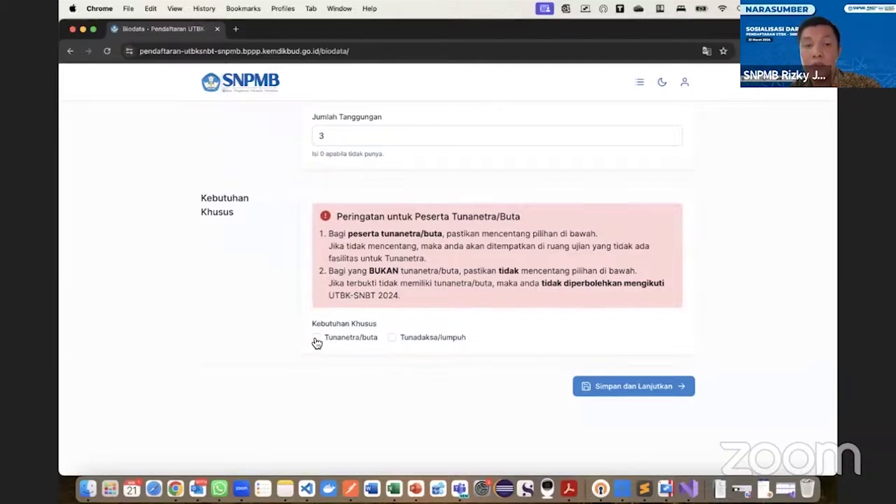
left_click(314, 340)
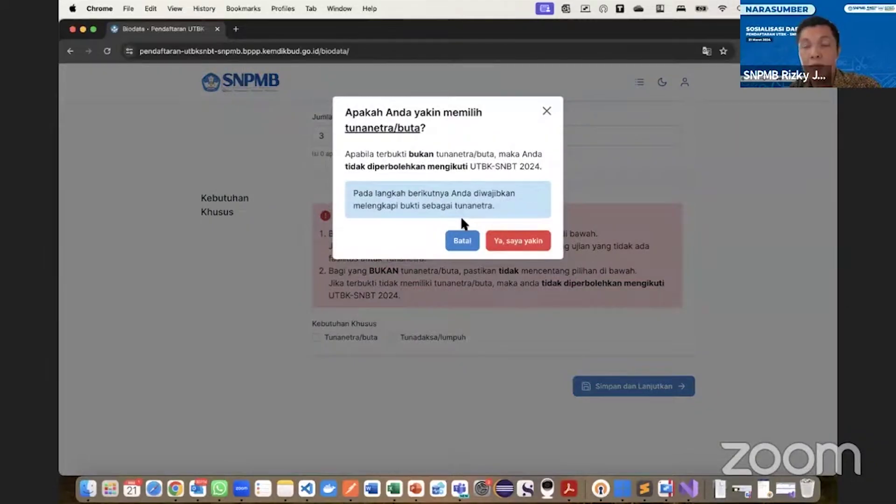
left_click(518, 242)
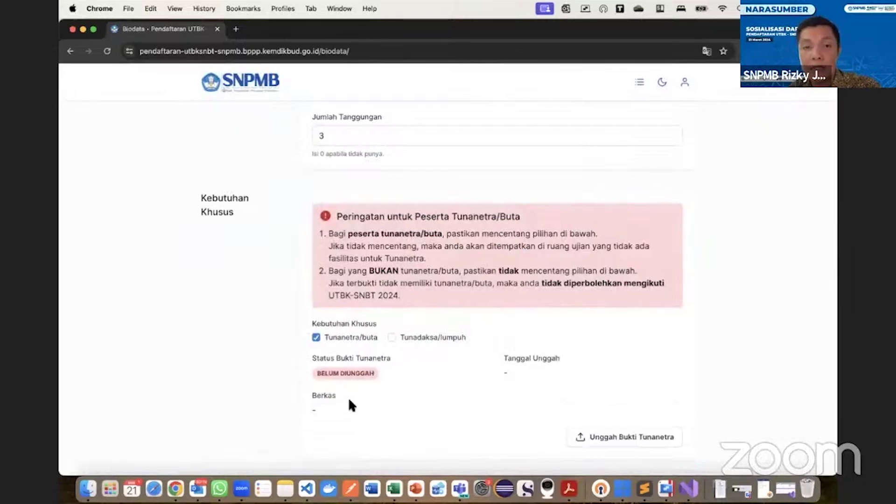
Upload the blindness proof PDF, then untick Tunanetra/buta again.
scroll(395, 351, "down", 3)
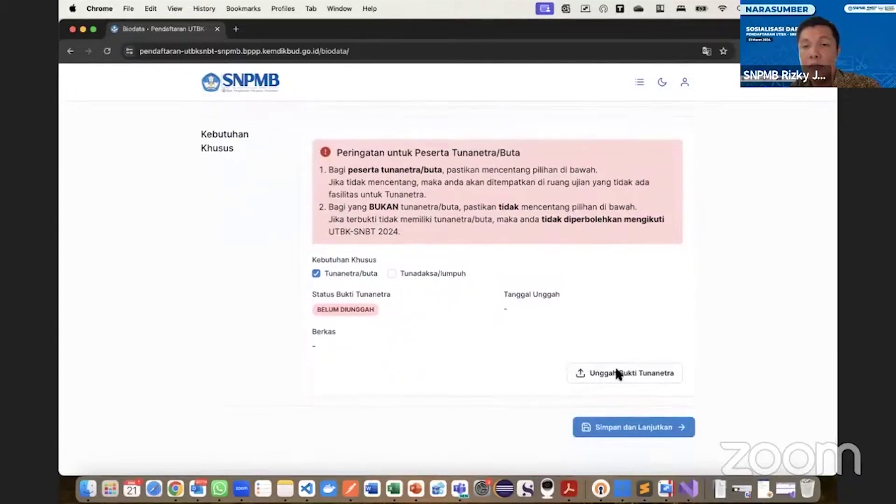
left_click(617, 375)
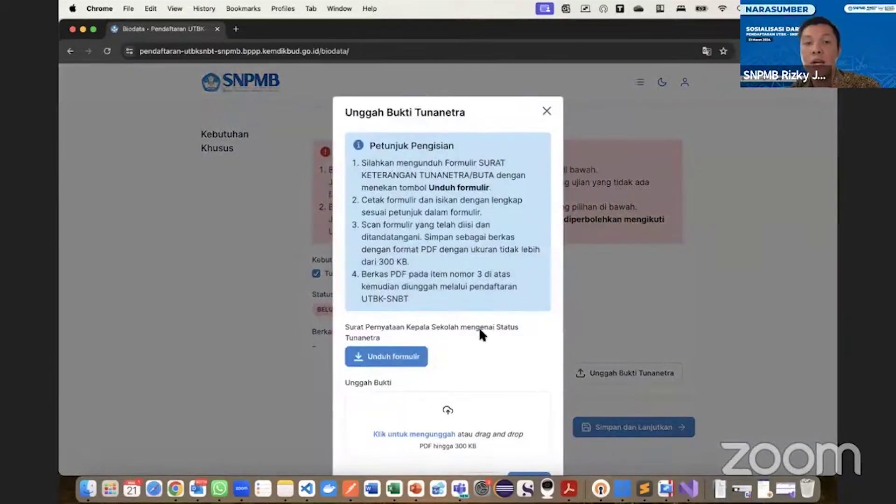
scroll(480, 332, "down", 2)
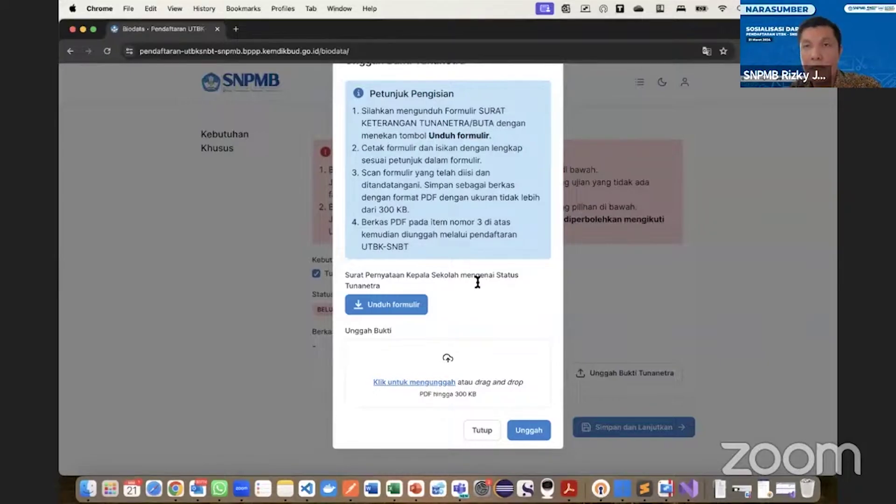
key("super+Tab")
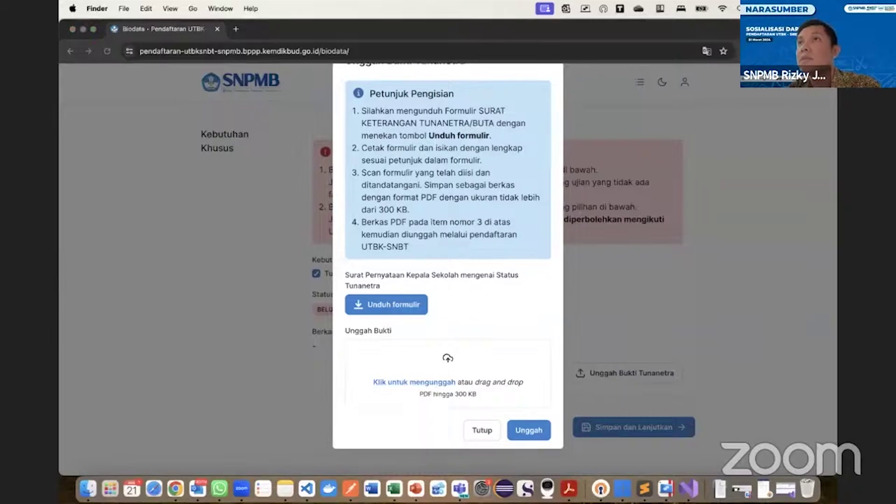
left_click_drag(891, 343, 453, 363)
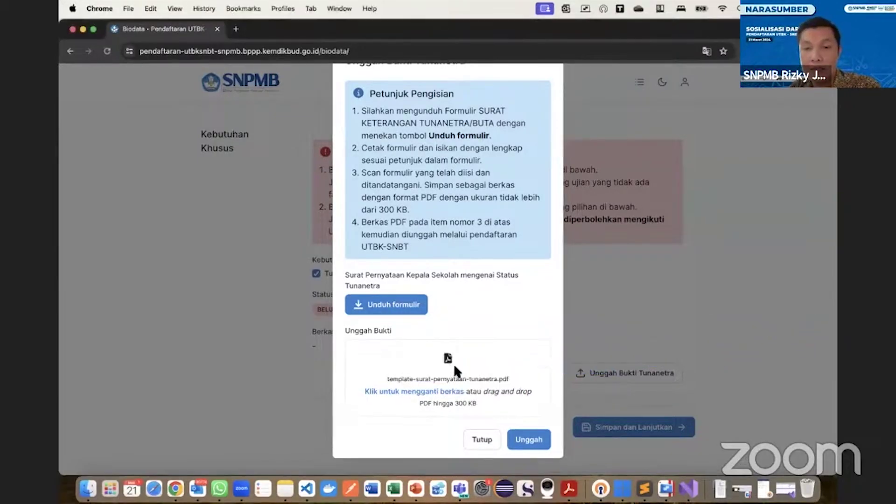
left_click(516, 438)
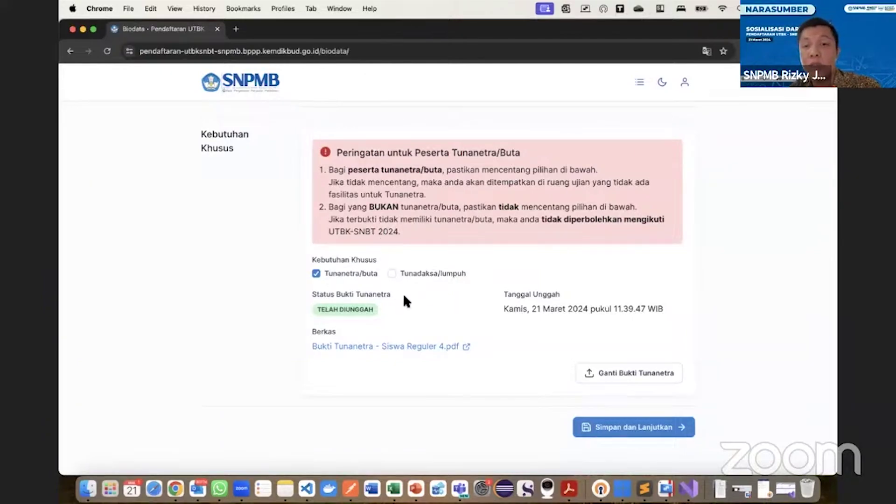
left_click(316, 273)
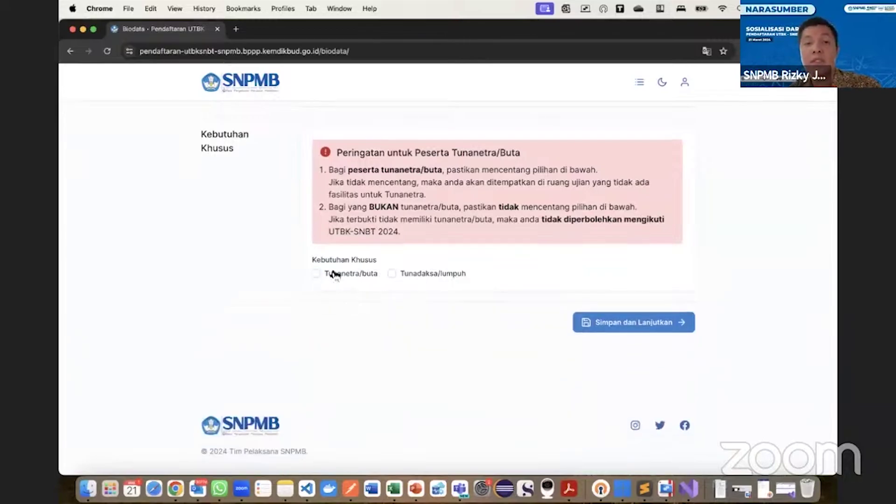
Save the biodata and review the confirmation page down to Konfirmasi dan Simpan Permanen.
left_click(618, 323)
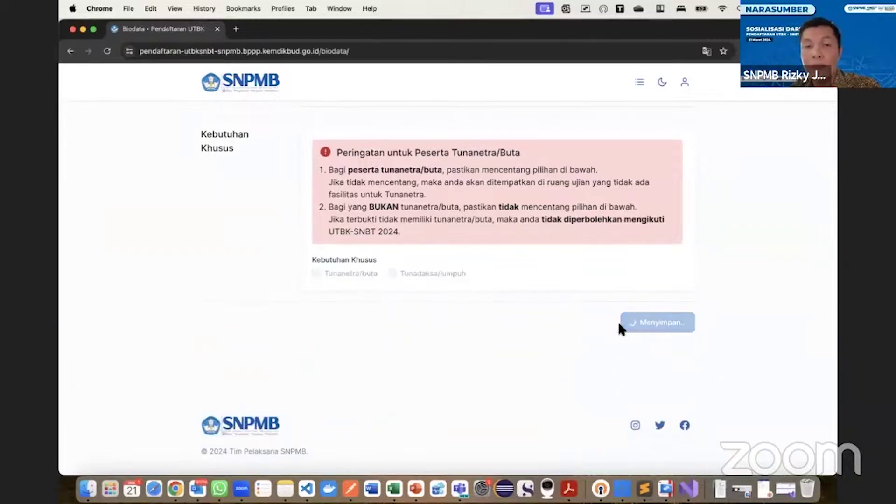
scroll(494, 321, "down", 4)
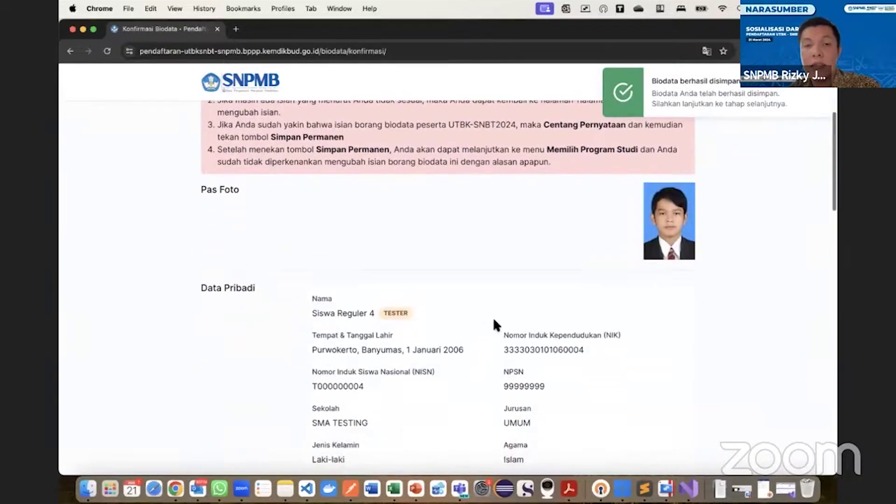
scroll(494, 321, "up", 4)
scroll(494, 321, "down", 4)
scroll(494, 321, "down", 5)
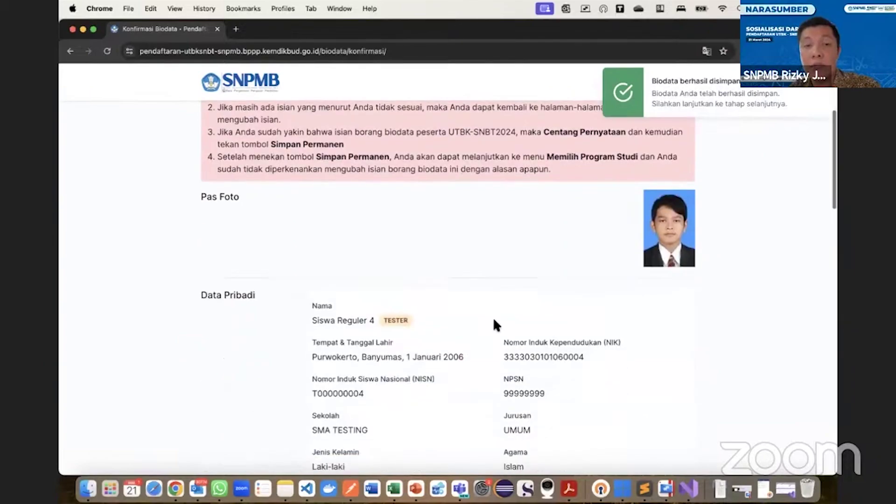
scroll(496, 324, "up", 4)
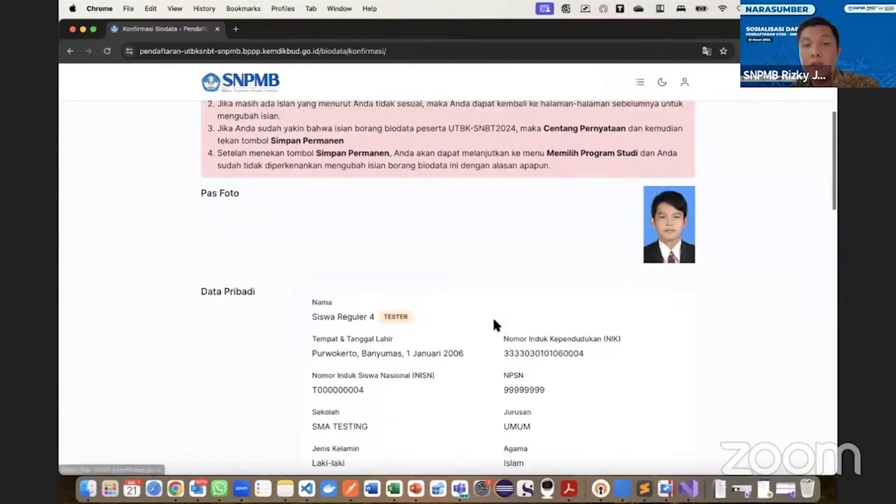
scroll(496, 324, "down", 10)
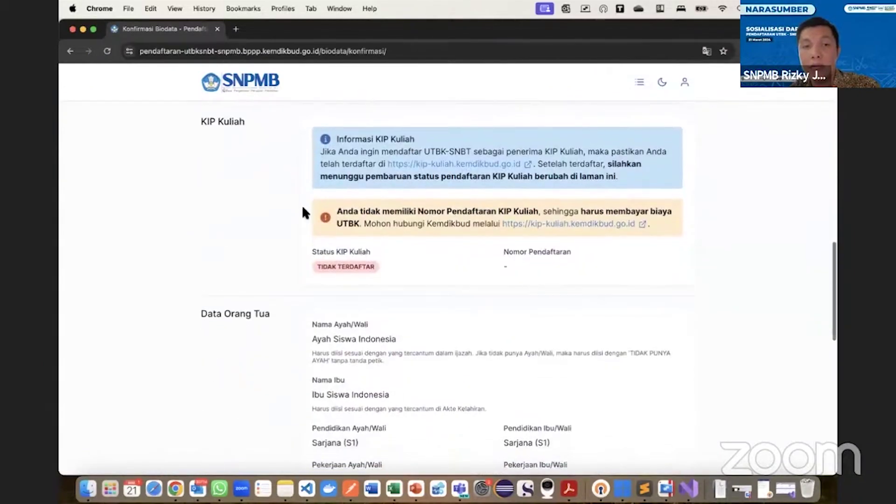
scroll(322, 236, "down", 3)
scroll(355, 272, "down", 1)
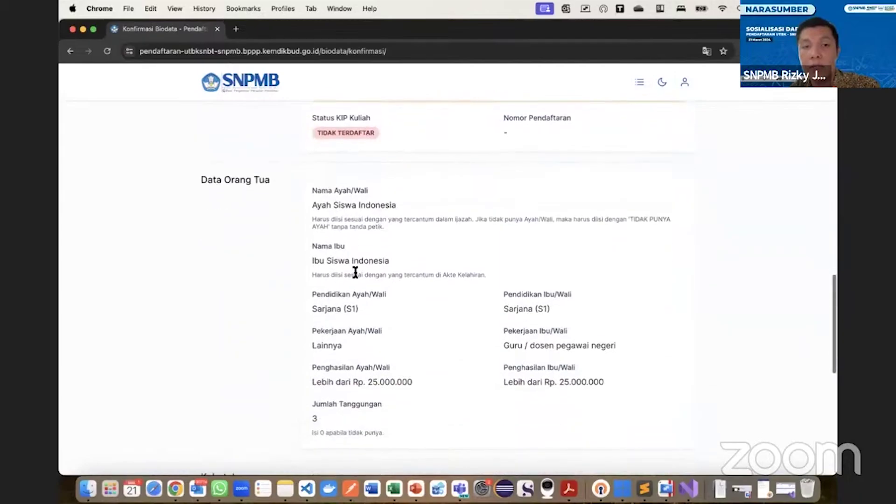
scroll(390, 256, "down", 6)
scroll(388, 252, "down", 1)
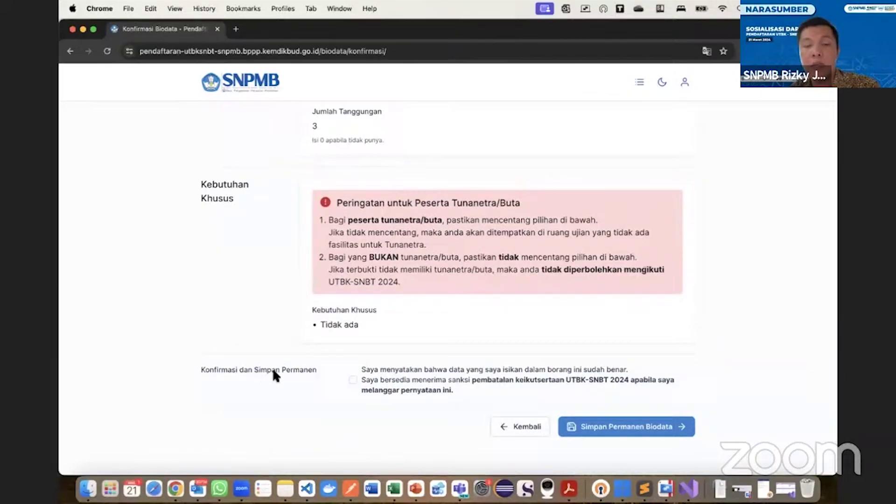
Tick the accuracy-and-sanctions declaration checkbox.
left_click(353, 380)
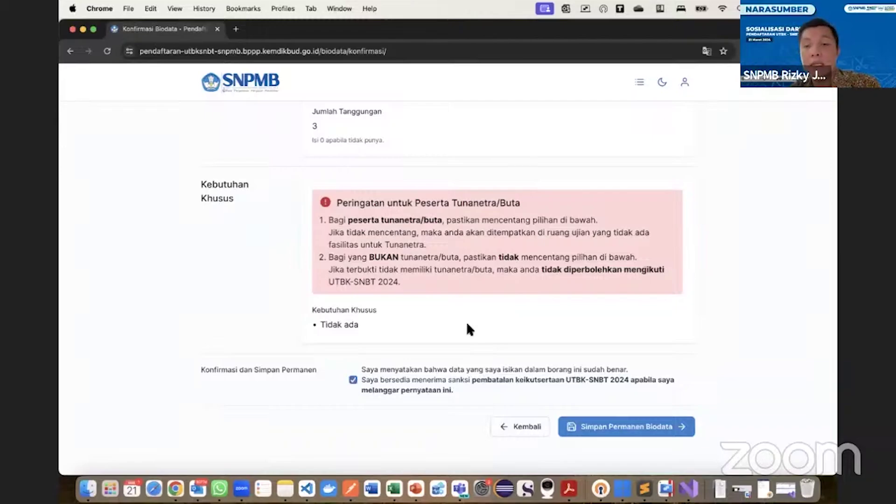
scroll(466, 326, "up", 3)
scroll(467, 325, "down", 4)
scroll(474, 302, "up", 10)
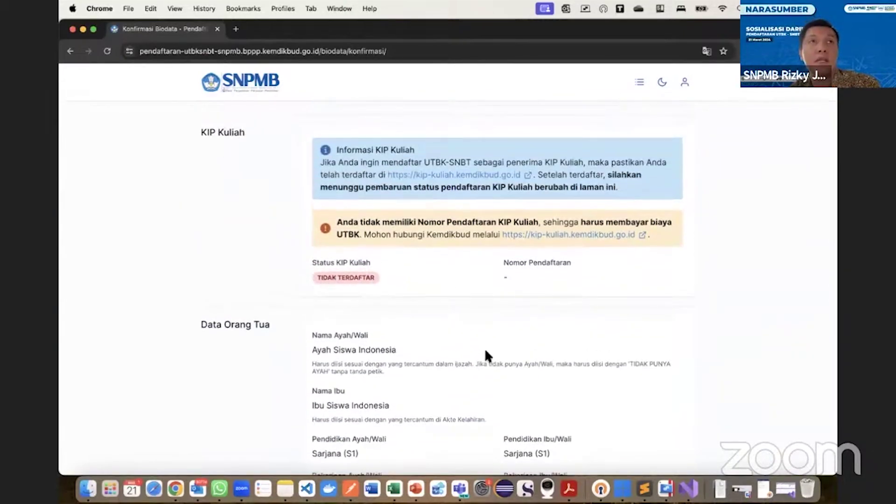
scroll(485, 351, "down", 12)
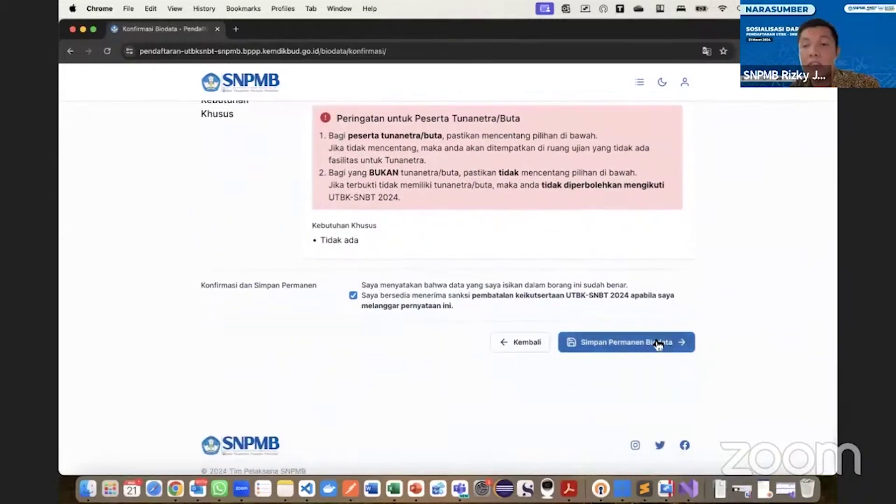
Confirm 'Ya, simpan permanen' for the biodata and review it down to KIP Kuliah.
left_click(658, 344)
left_click(509, 240)
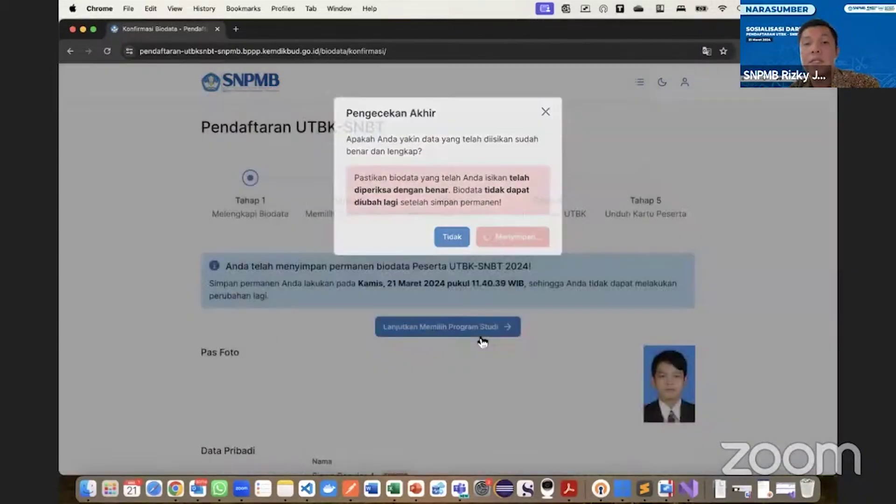
scroll(482, 339, "down", 9)
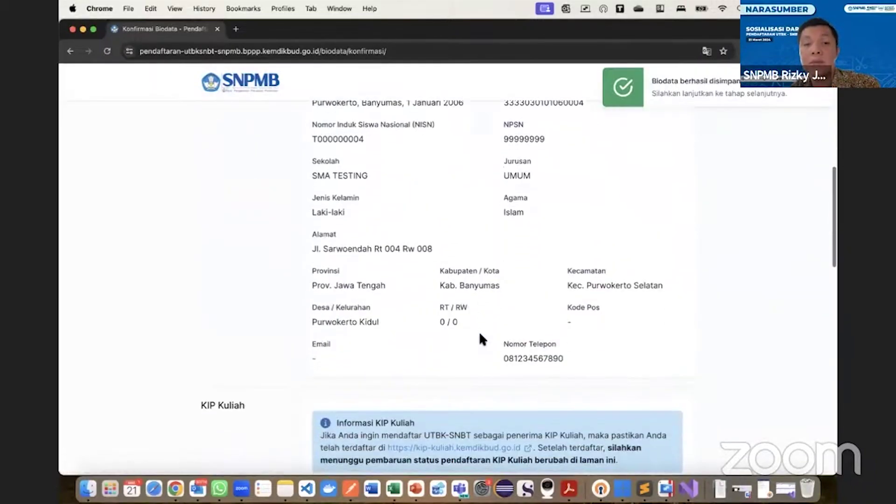
scroll(479, 333, "down", 3)
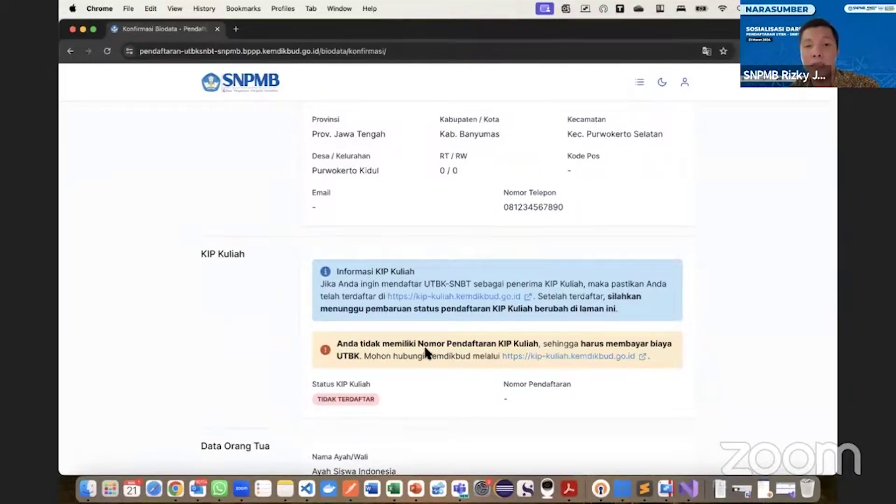
scroll(426, 353, "up", 4)
scroll(428, 352, "down", 8)
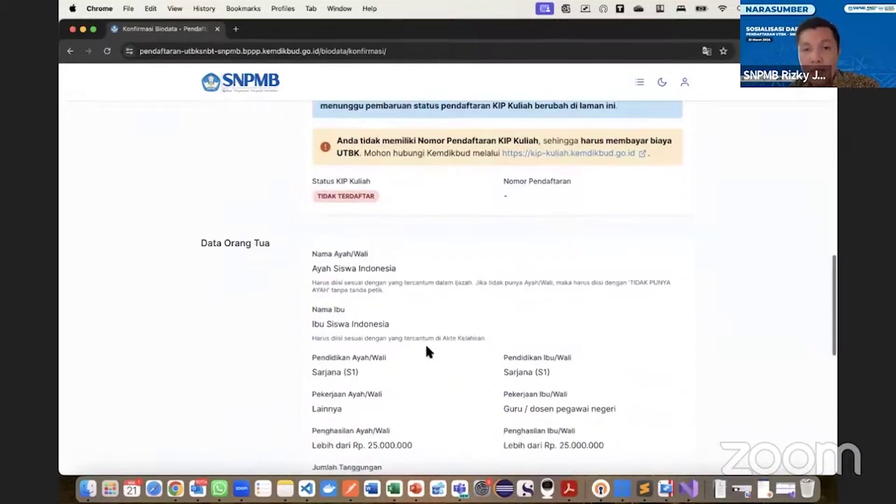
scroll(429, 350, "down", 10)
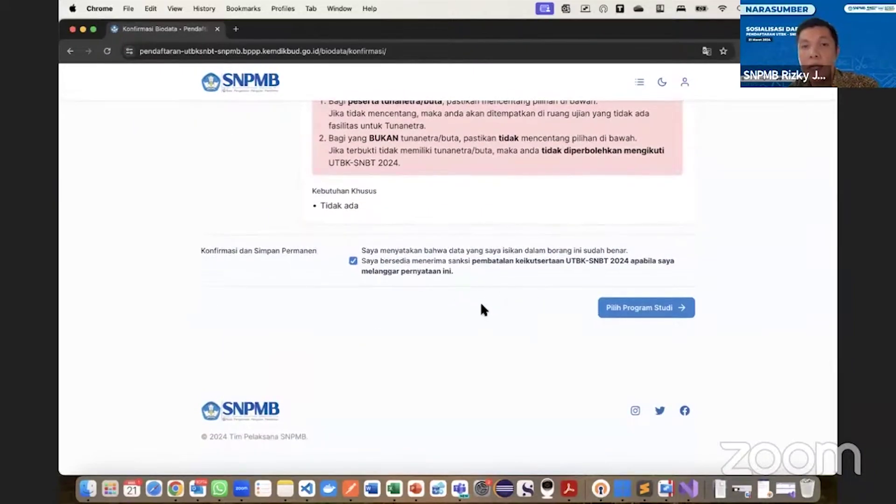
Open Tahap 2 Memilih Program Studi and look over the still-empty Pilihan 1 fields.
left_click(606, 307)
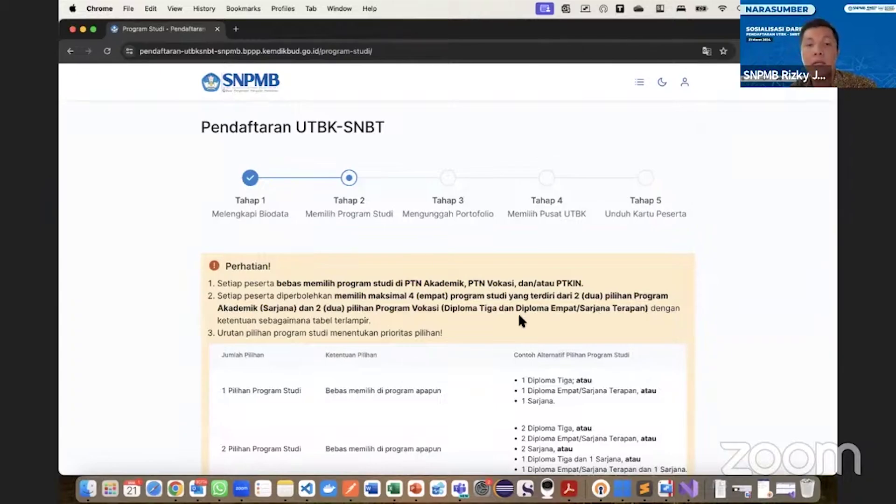
scroll(519, 316, "down", 5)
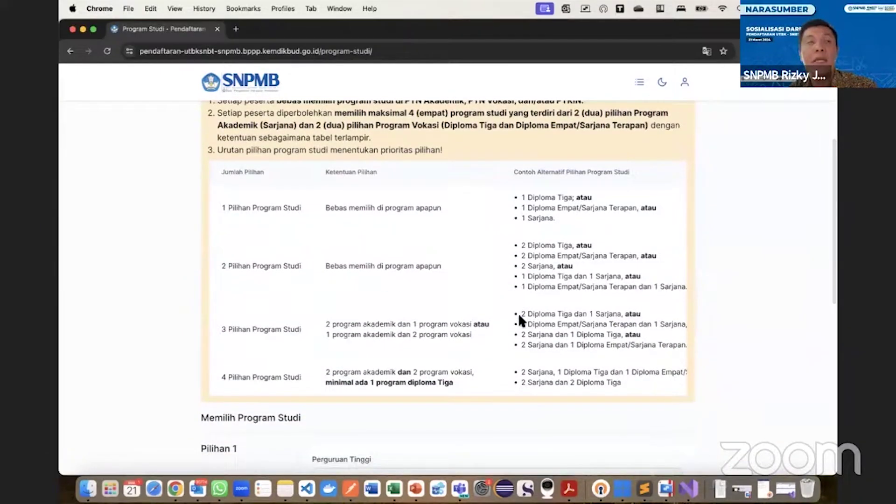
scroll(519, 316, "down", 8)
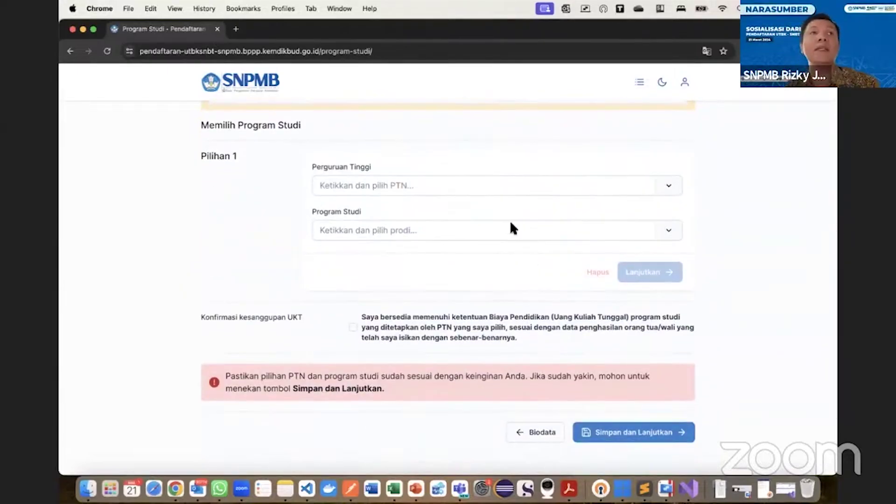
scroll(509, 219, "up", 15)
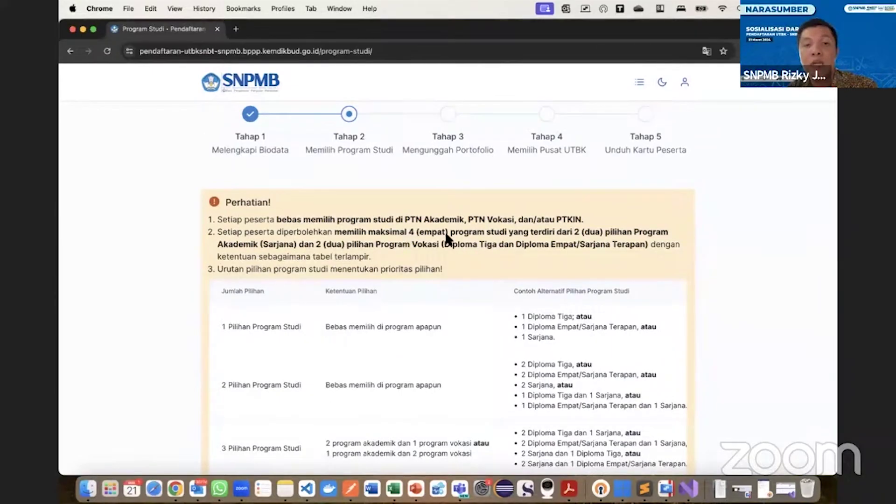
scroll(457, 239, "down", 5)
scroll(457, 236, "down", 6)
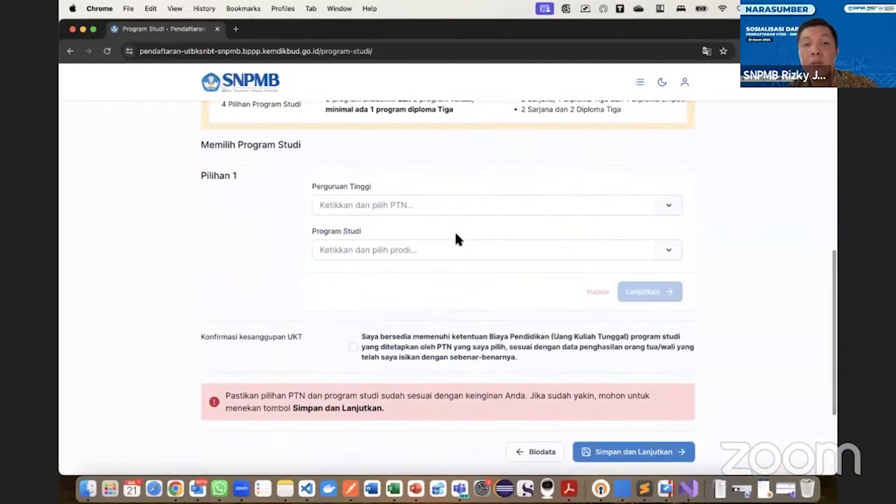
left_click(466, 201)
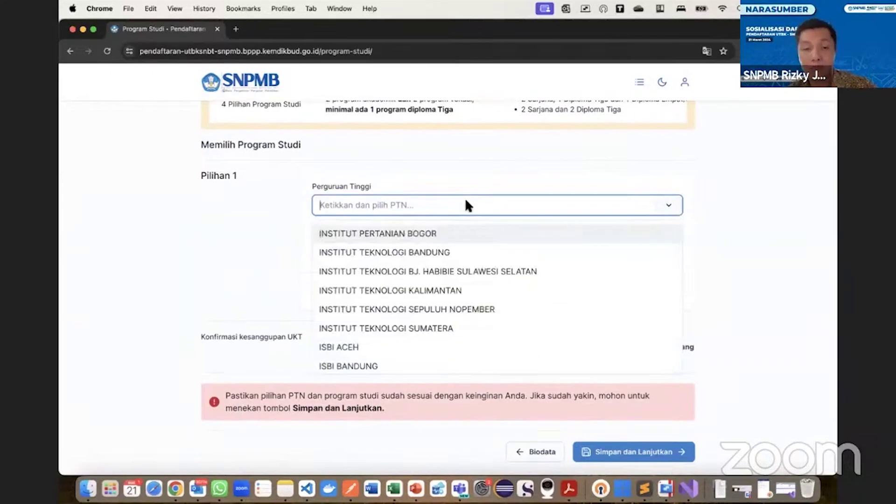
type("is")
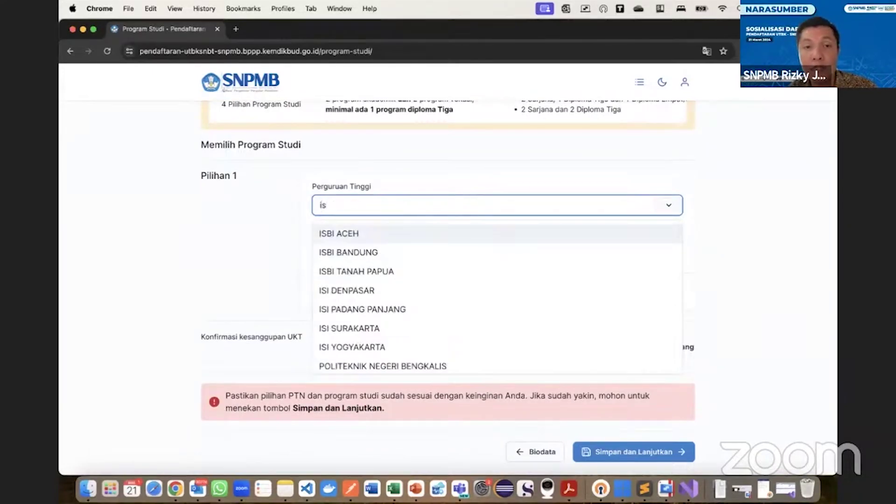
type("la")
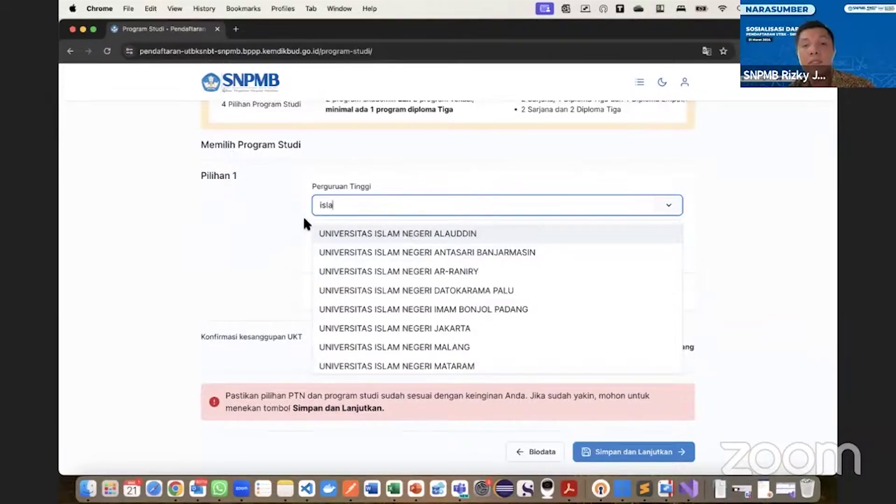
left_click(433, 291)
left_click(393, 261)
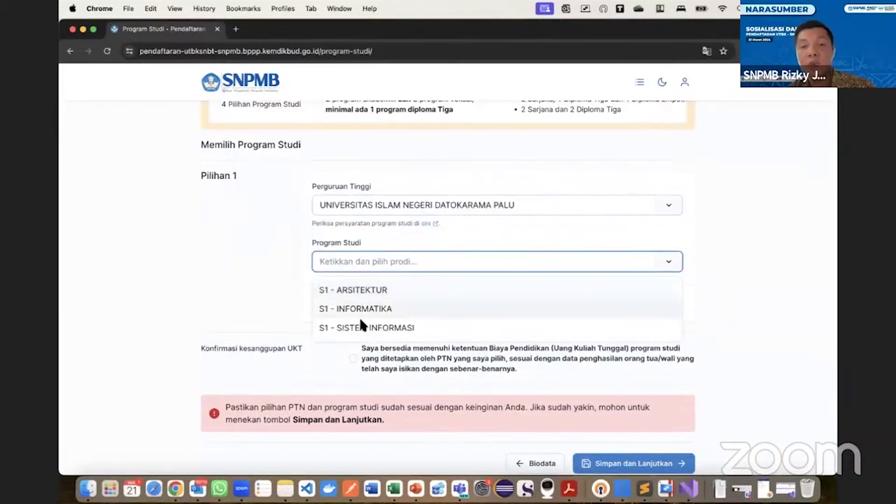
scroll(411, 205, "up", 10)
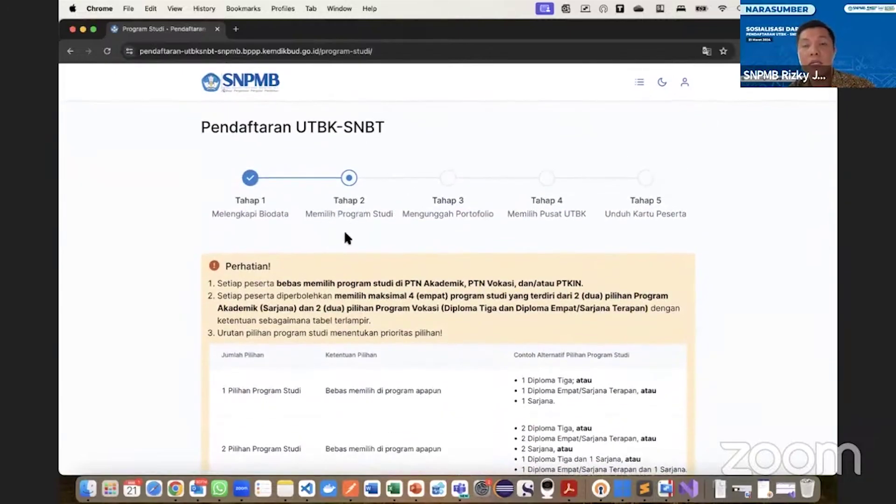
scroll(347, 237, "down", 10)
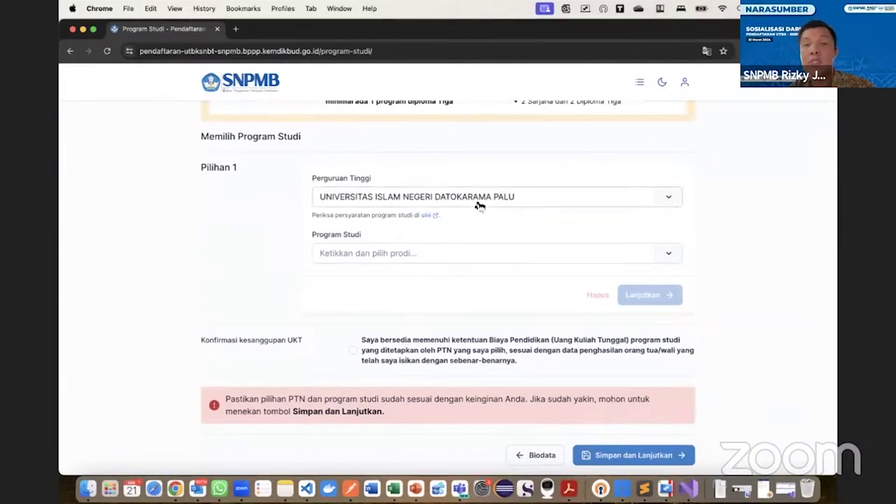
key("super+Tab")
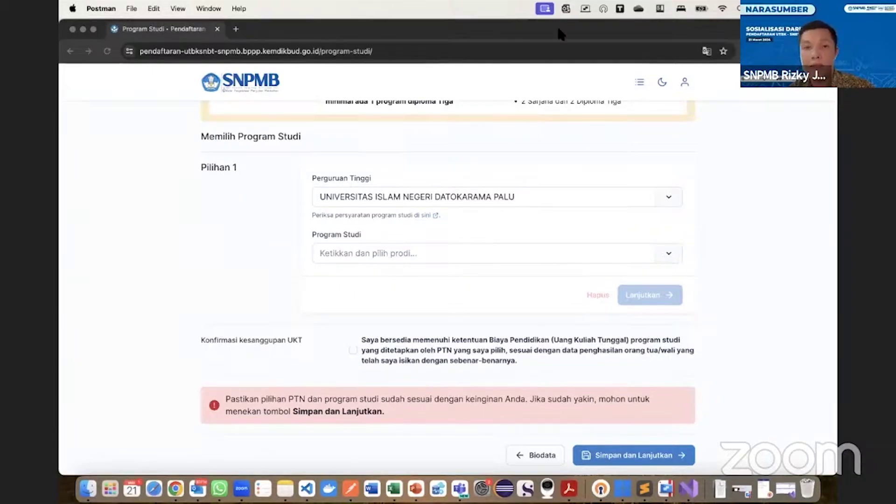
left_click(207, 199)
left_click(325, 51)
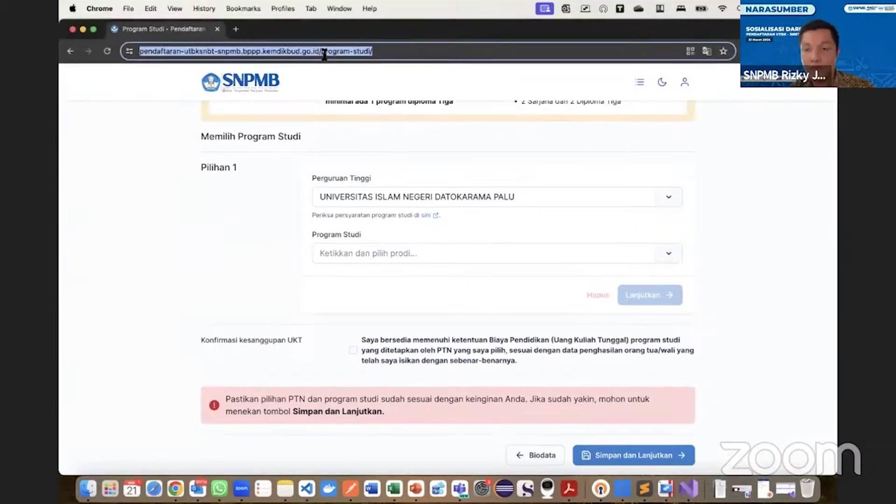
key("Return")
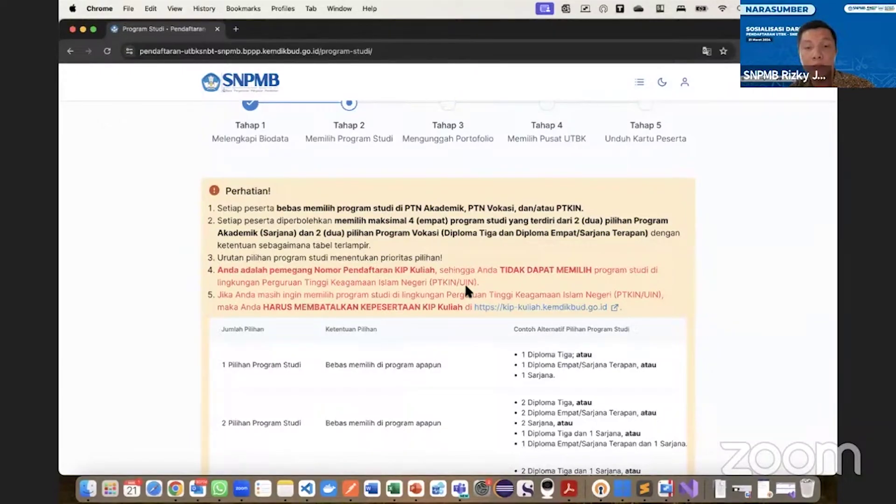
scroll(466, 287, "down", 3)
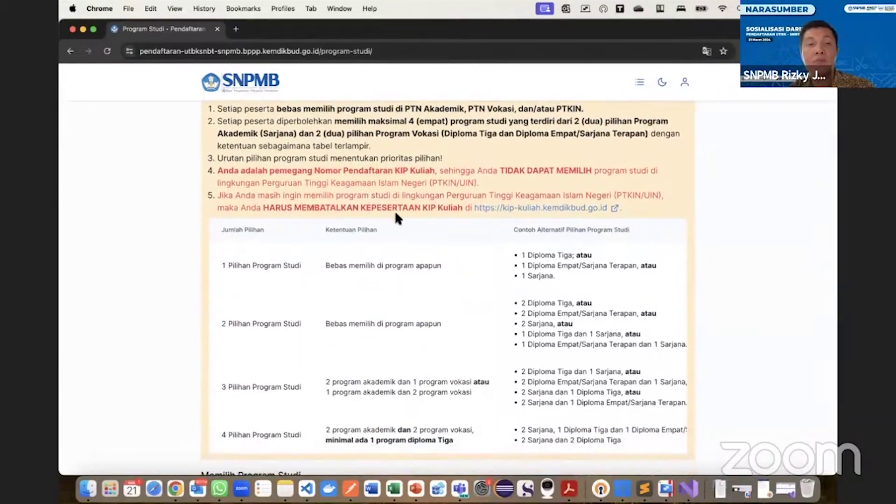
scroll(396, 247, "down", 6)
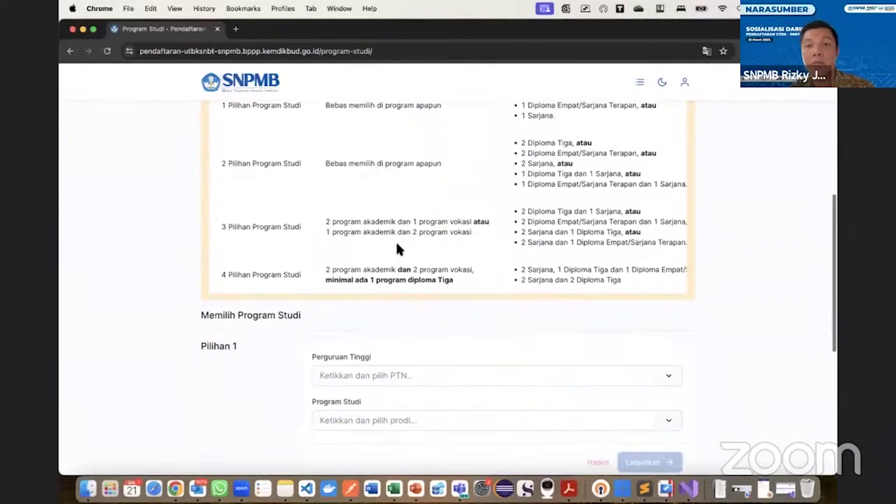
left_click(395, 260)
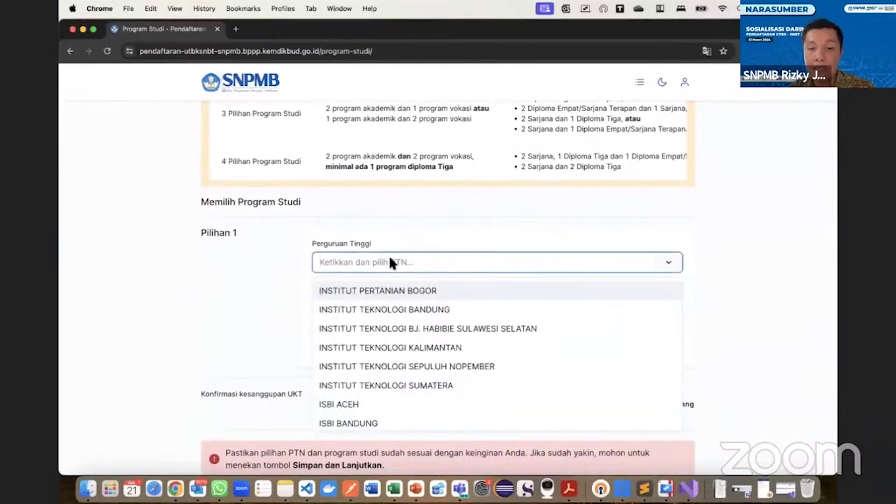
type("islam")
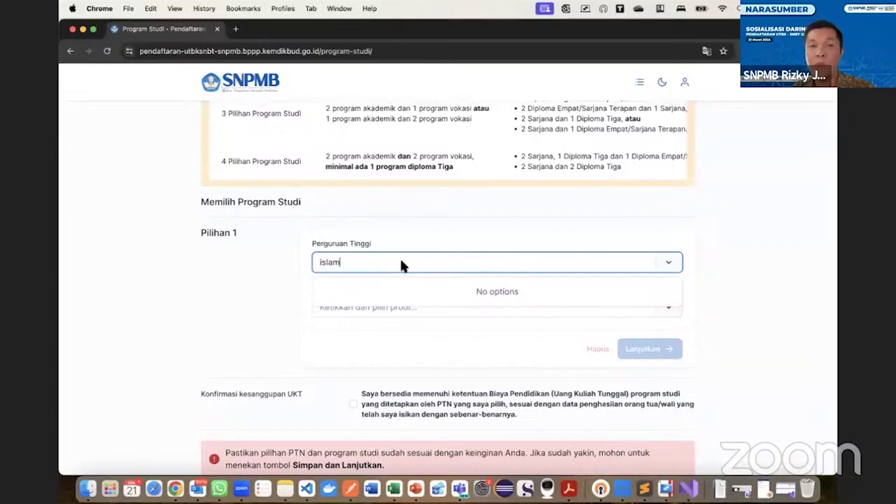
key("BackSpace")
key("BackSpace")
key("BackSpace")
key("BackSpace")
key("BackSpace")
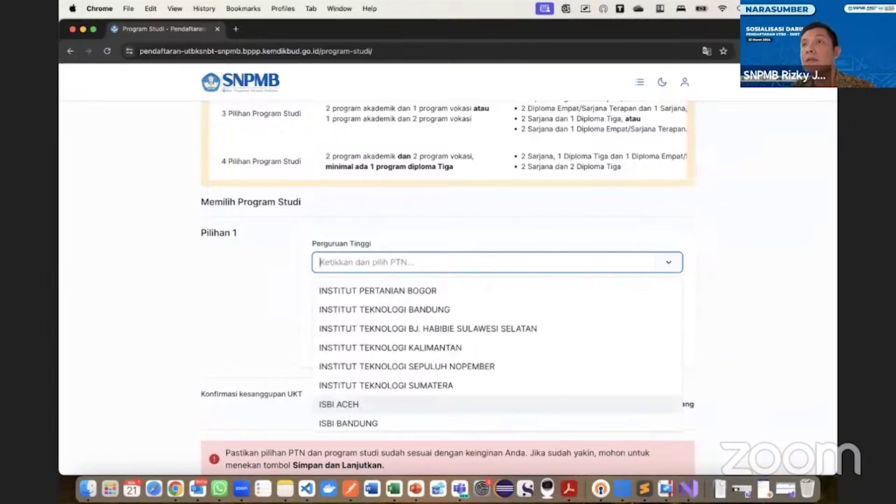
key("super+Tab")
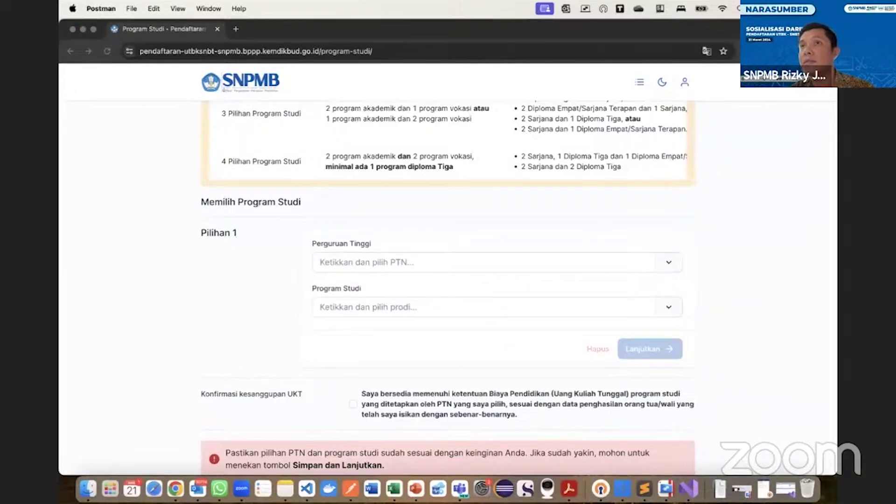
Reload the programme page and confirm Pilihan 1 as ITS S1 - Rekayasa Perangkat Lunak.
left_click(258, 51)
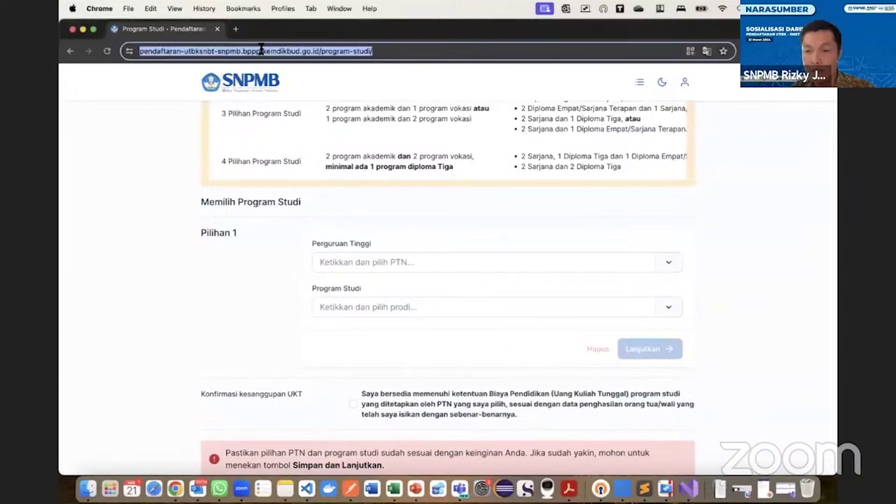
key("Return")
scroll(418, 239, "down", 12)
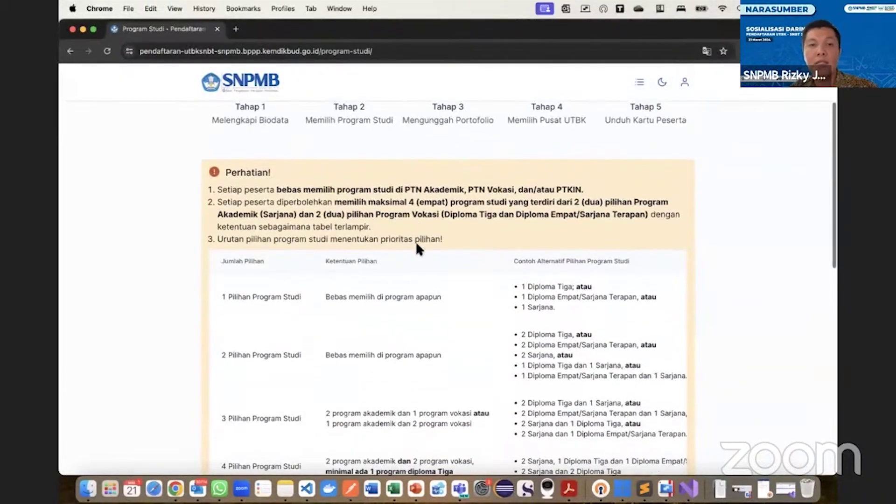
left_click(414, 159)
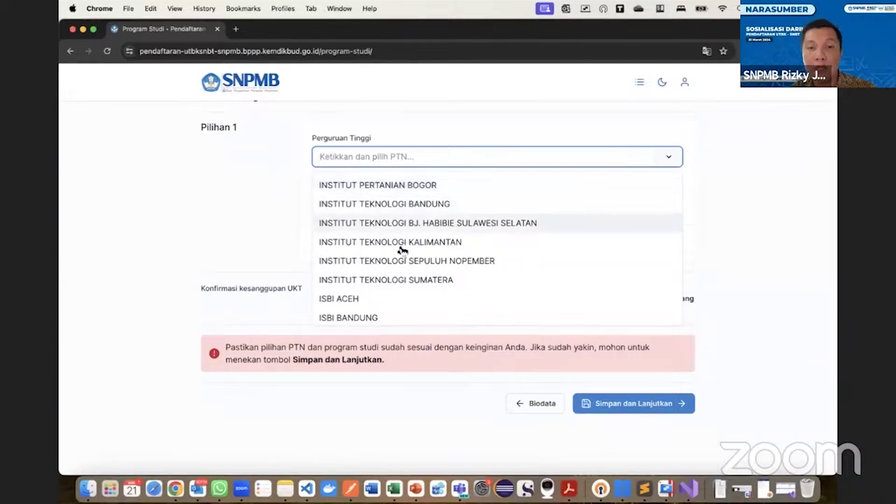
left_click(399, 261)
left_click(391, 208)
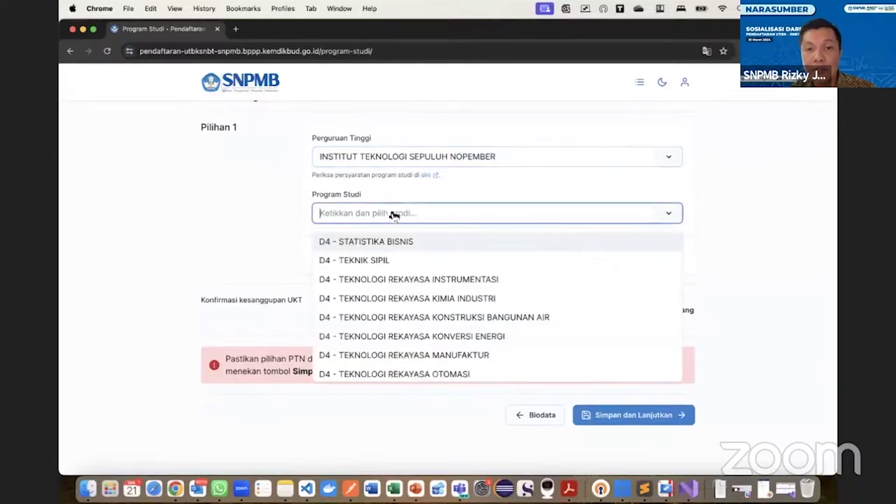
type("reka")
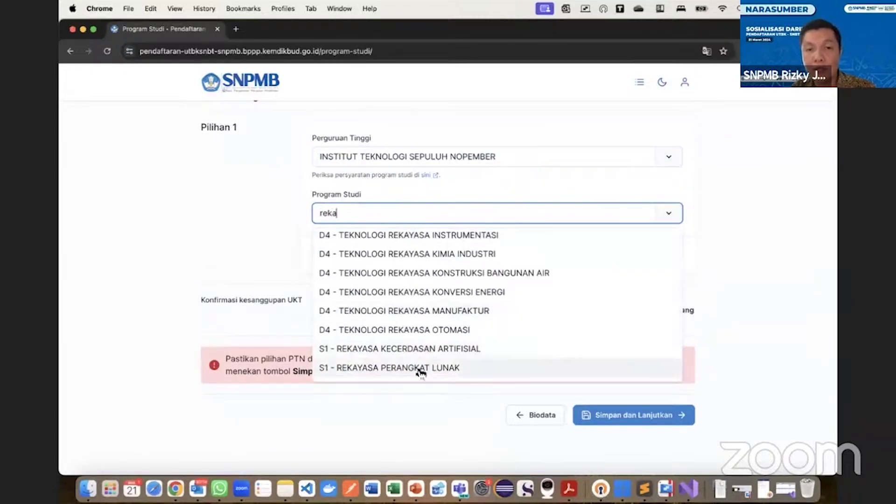
left_click(419, 373)
left_click(665, 262)
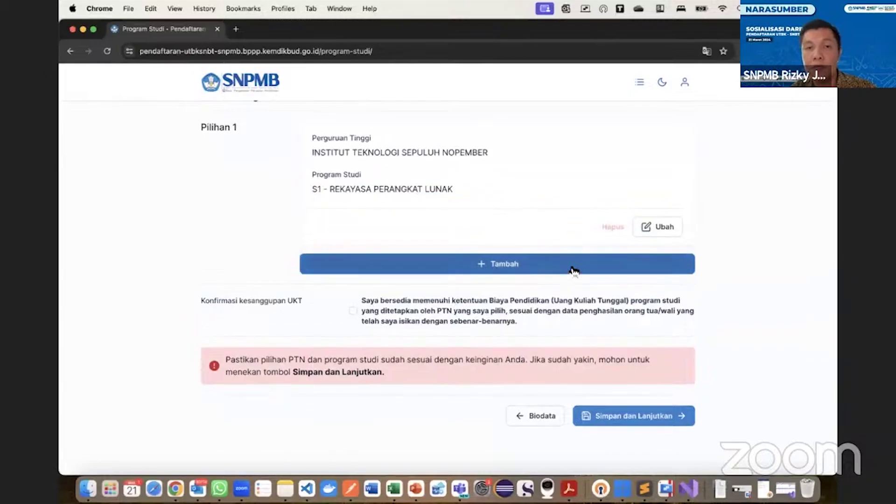
Add Pilihan 2 as ITS S1 - Rekayasa Kecerdasan Artifisial and confirm it.
left_click(571, 267)
left_click(434, 266)
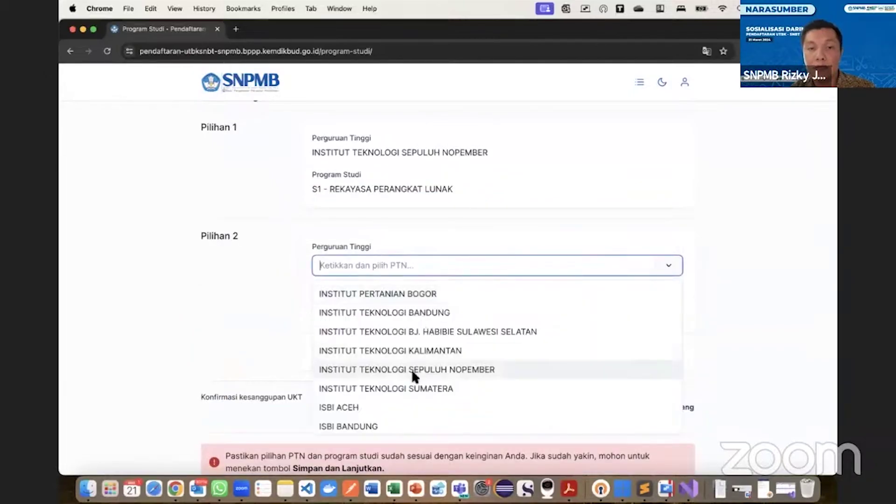
left_click(424, 369)
left_click(536, 320)
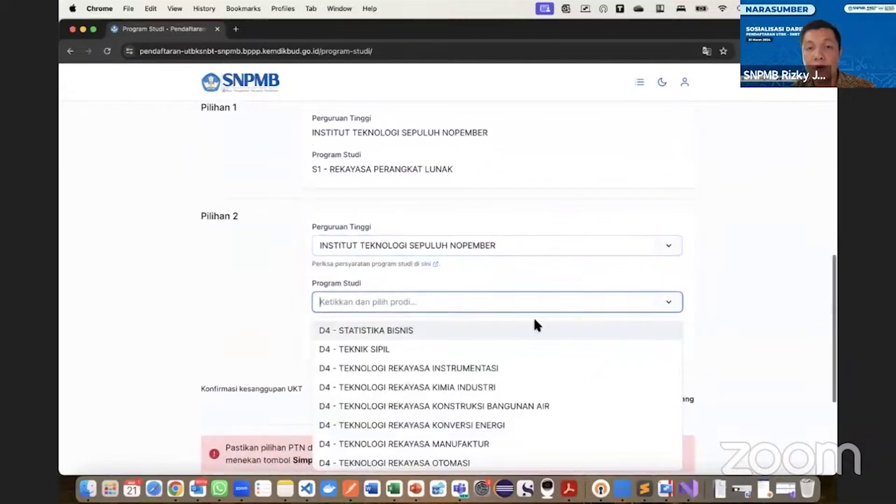
scroll(527, 362, "down", 5)
scroll(528, 364, "down", 2)
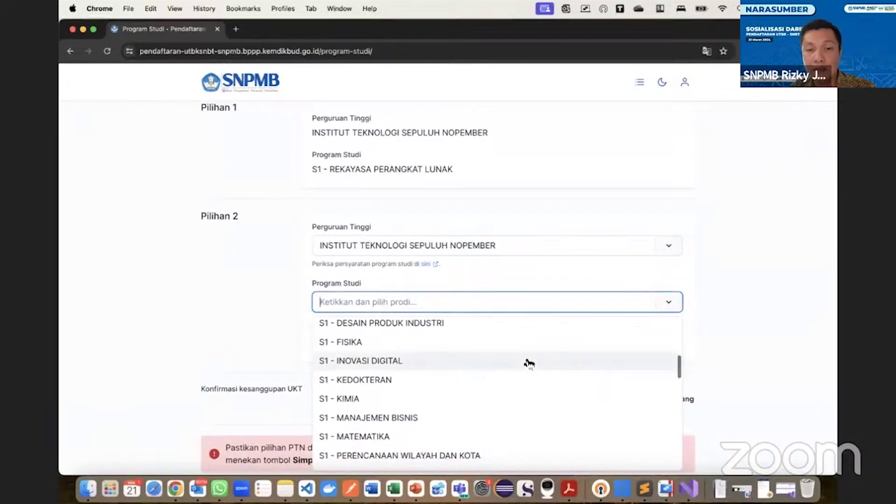
type("art")
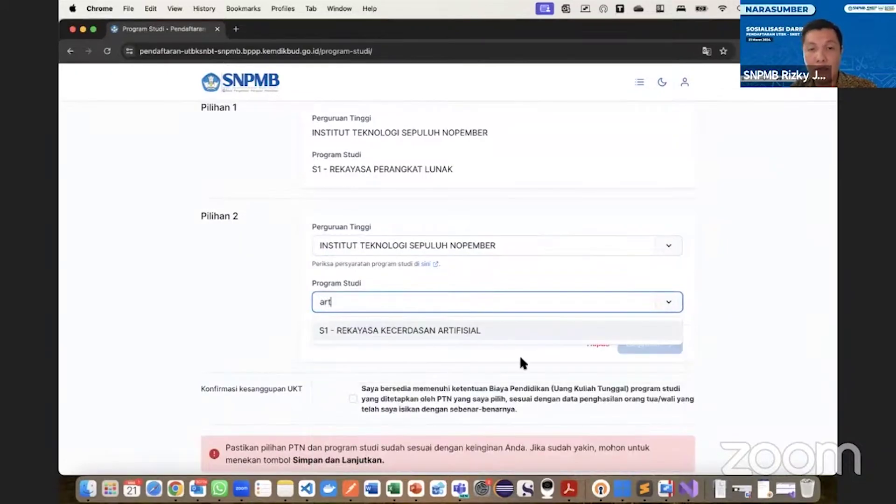
left_click(497, 331)
left_click(635, 345)
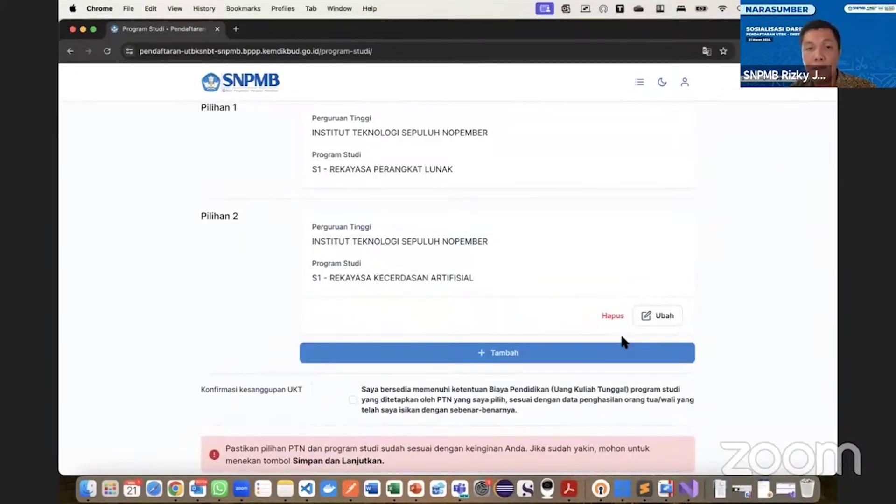
Add Pilihan 3 as PENS D3 - Teknik Elektronika and confirm it.
left_click(557, 352)
scroll(516, 301, "down", 1)
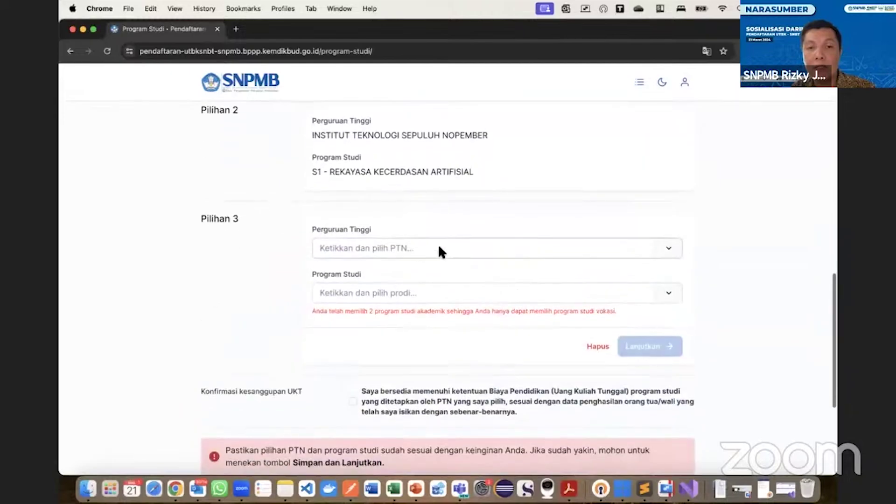
left_click(438, 245)
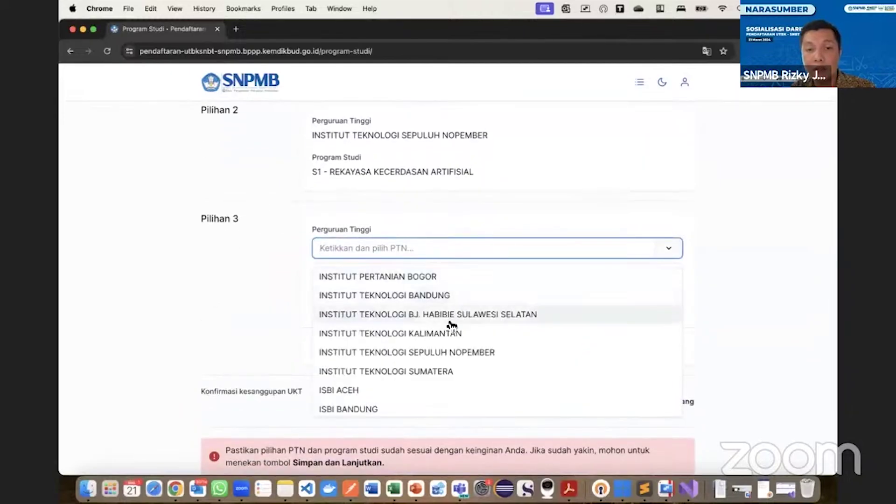
type("pol")
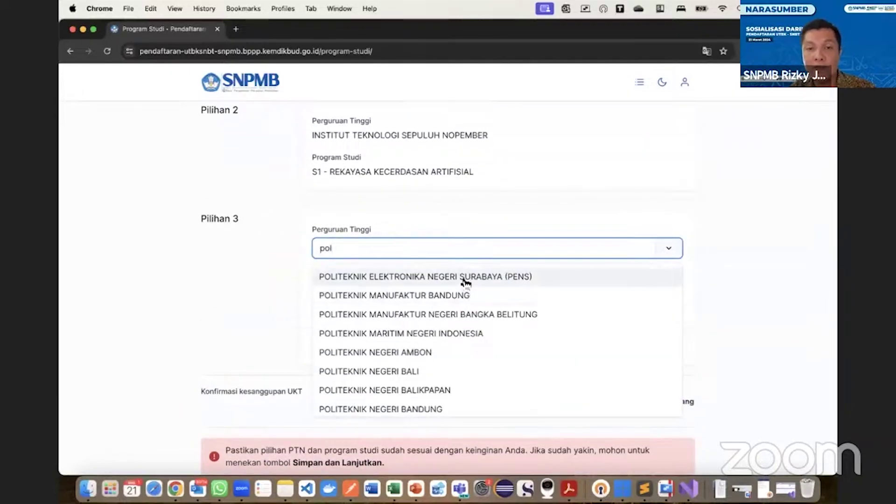
left_click(461, 278)
left_click(417, 302)
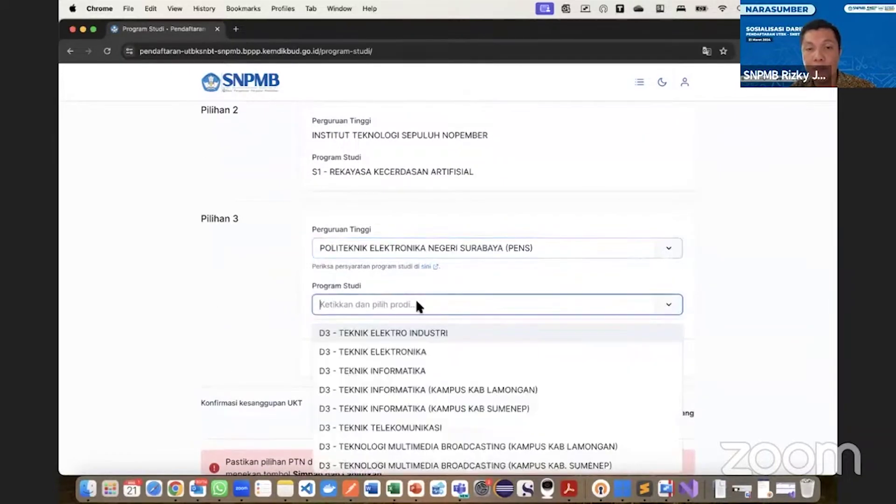
left_click(403, 356)
left_click(638, 358)
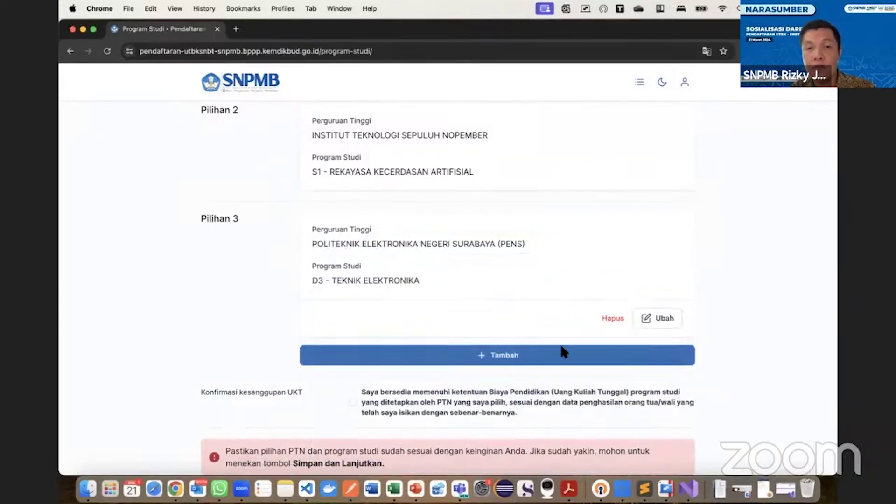
Add Pilihan 4 with ISBI BANDUNG and programme D4 - Angklung dan Musik Bambu.
left_click(490, 355)
left_click(416, 358)
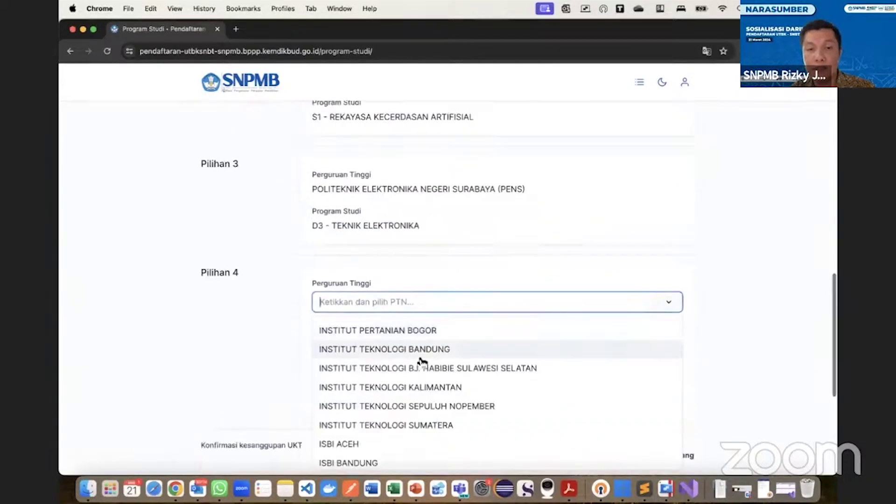
left_click(357, 443)
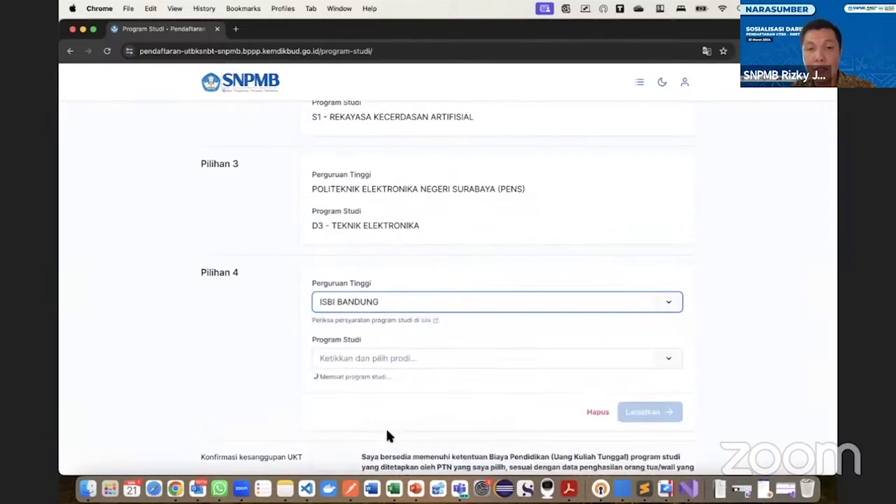
left_click(419, 359)
left_click(383, 400)
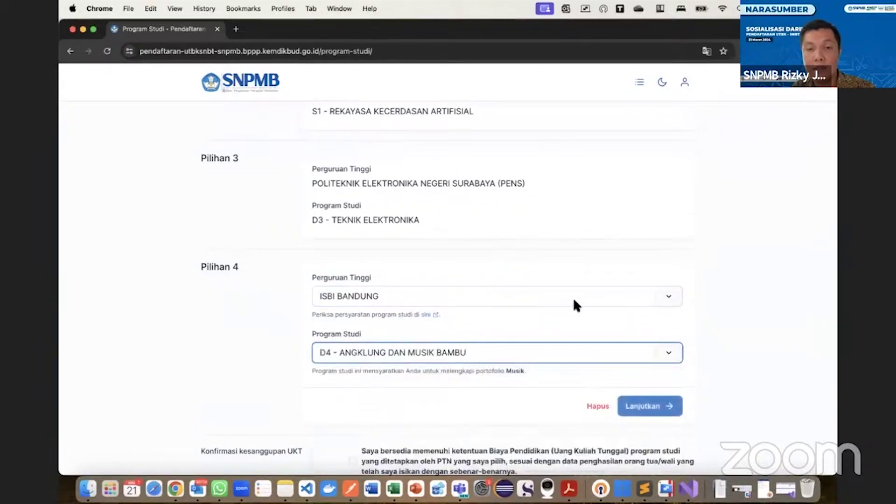
Delete Pilihan 4, Pilihan 3 and Pilihan 2, keeping only ITS S1 - Rekayasa Perangkat Lunak.
scroll(585, 266, "up", 3)
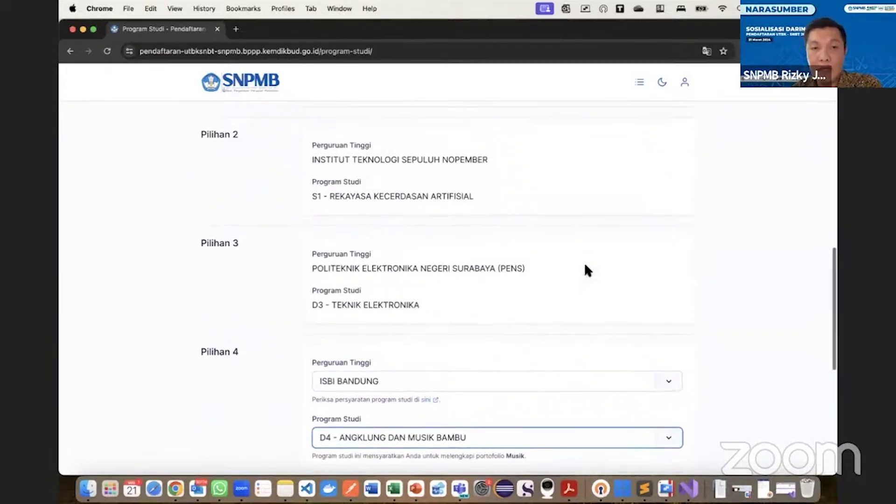
scroll(585, 267, "up", 4)
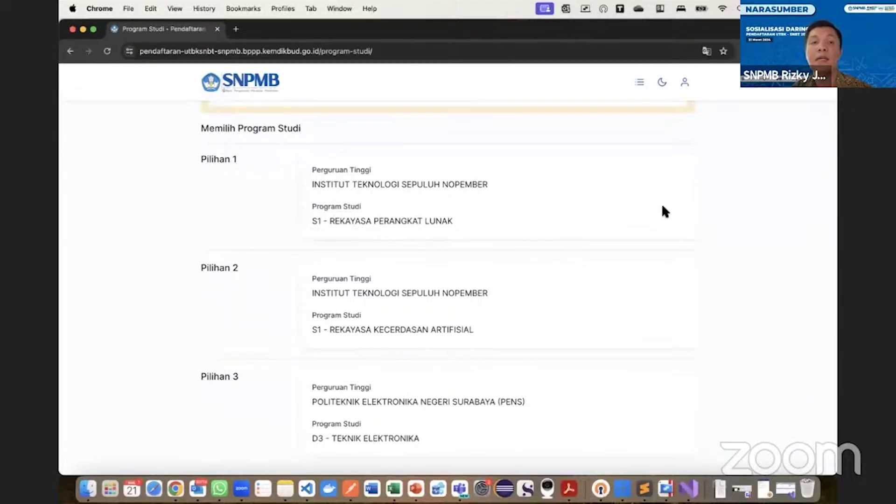
scroll(665, 211, "down", 5)
scroll(665, 211, "up", 3)
scroll(664, 211, "down", 1)
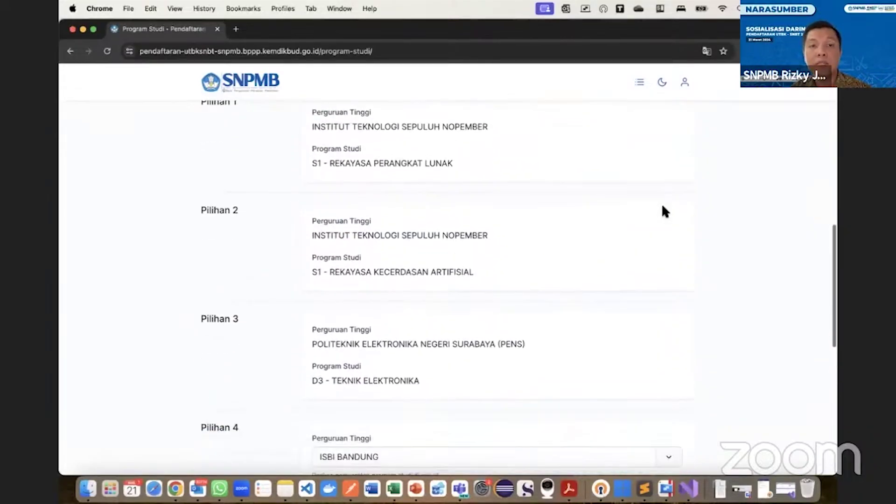
scroll(663, 210, "down", 5)
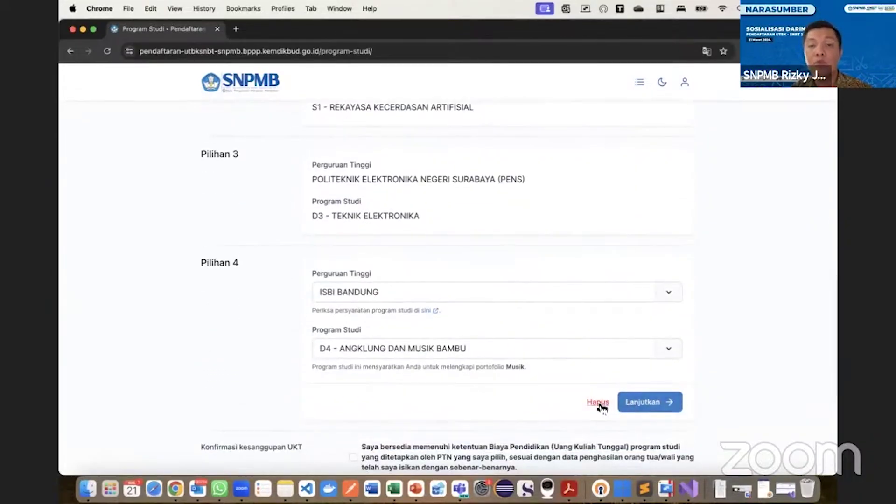
scroll(601, 369, "up", 7)
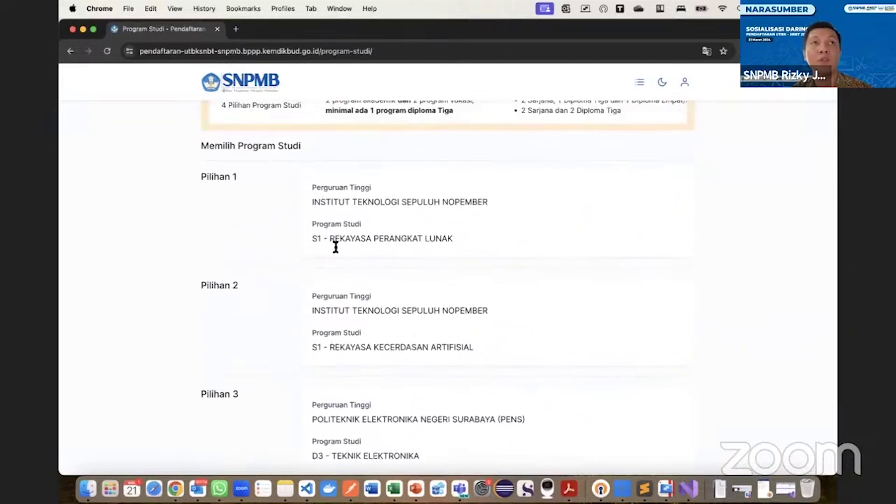
scroll(579, 254, "down", 8)
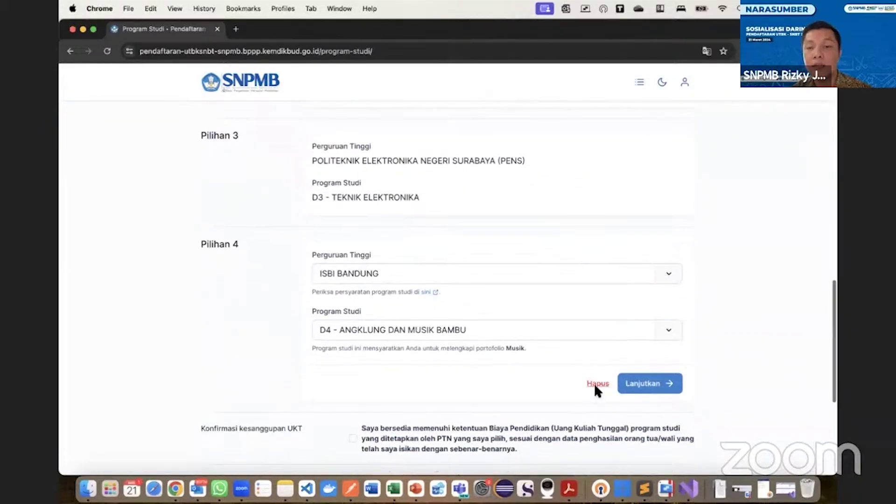
left_click(596, 382)
left_click(611, 235)
scroll(604, 247, "up", 4)
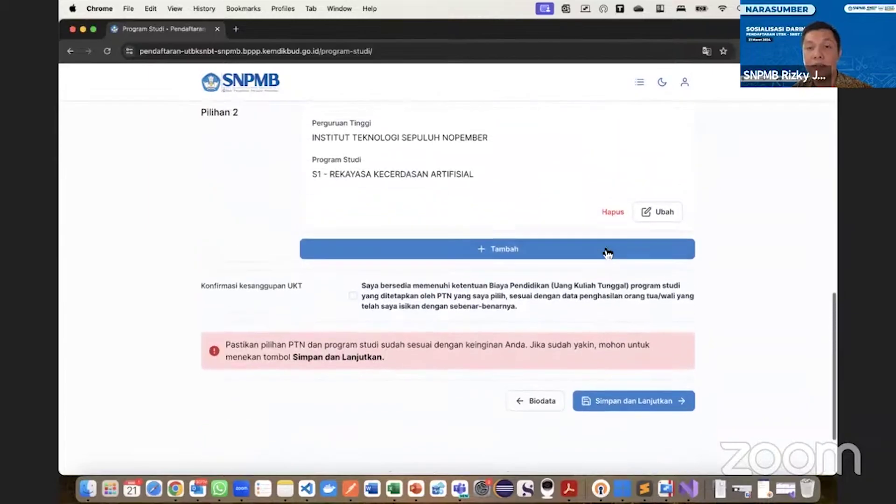
left_click(611, 293)
scroll(513, 298, "up", 6)
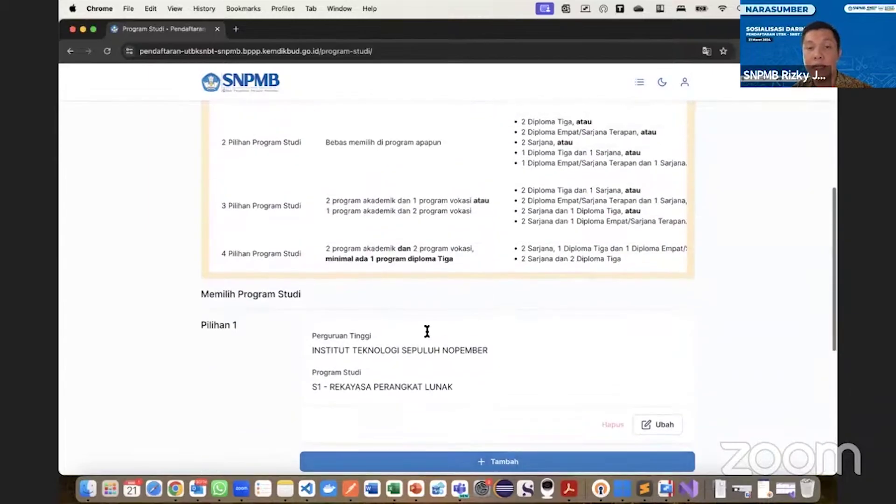
scroll(409, 350, "down", 4)
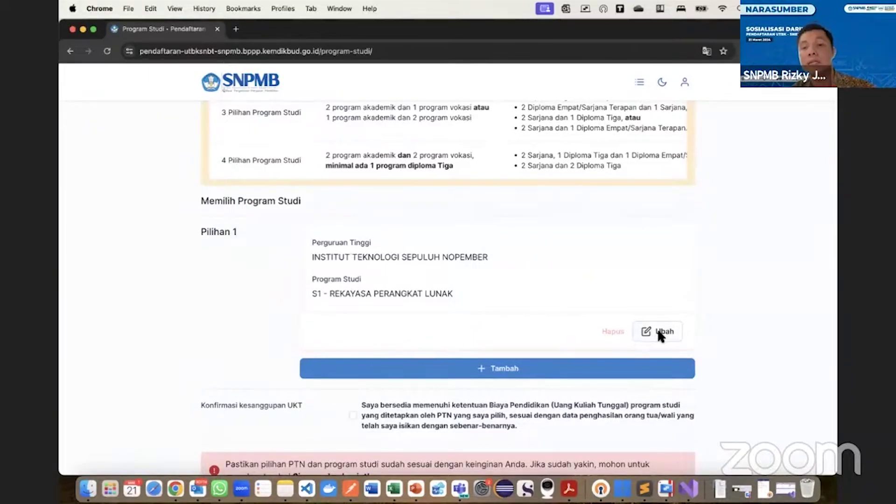
Add and confirm Pilihan 2 as ITS S1 - Sistem Informasi.
left_click(611, 368)
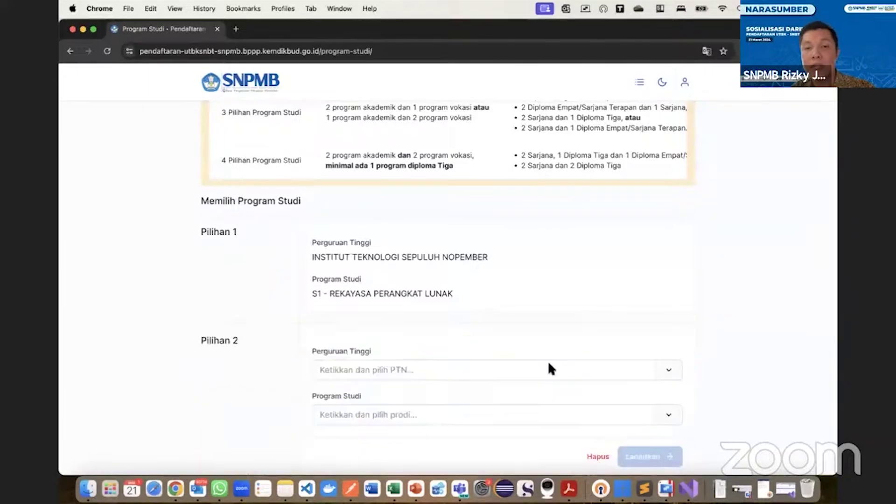
left_click(391, 368)
left_click(413, 406)
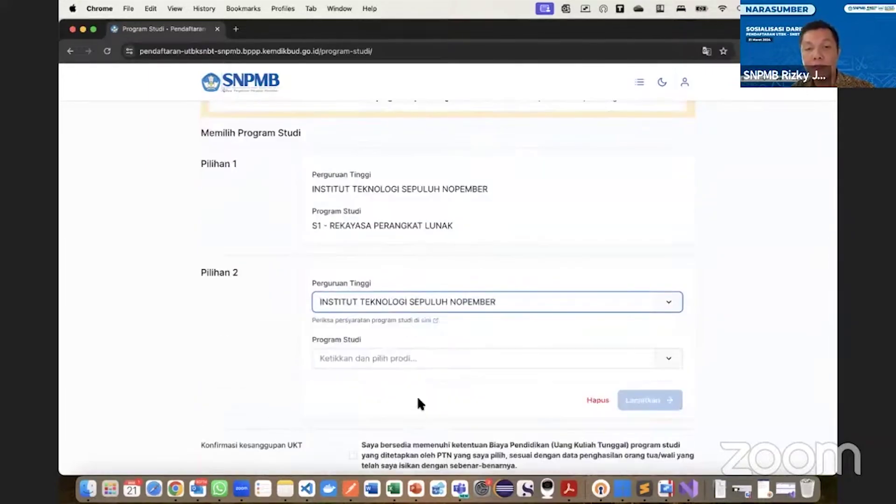
left_click(430, 362)
type("se")
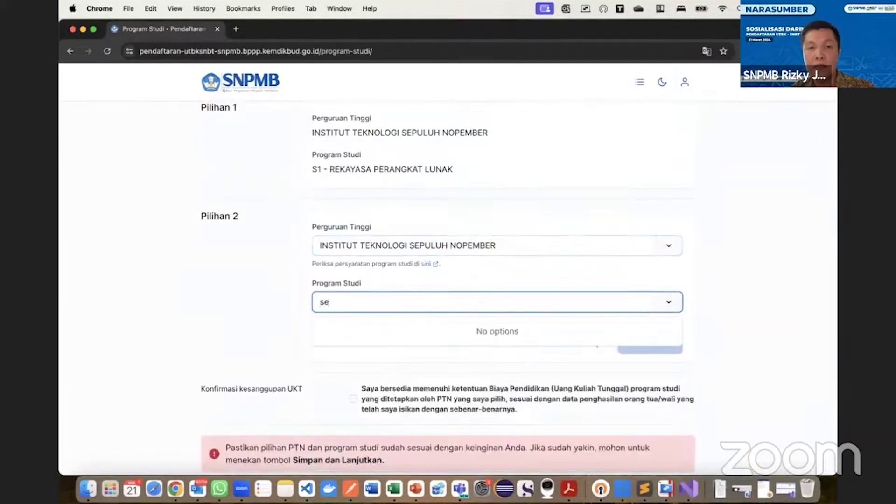
key("BackSpace")
type("is")
left_click(420, 332)
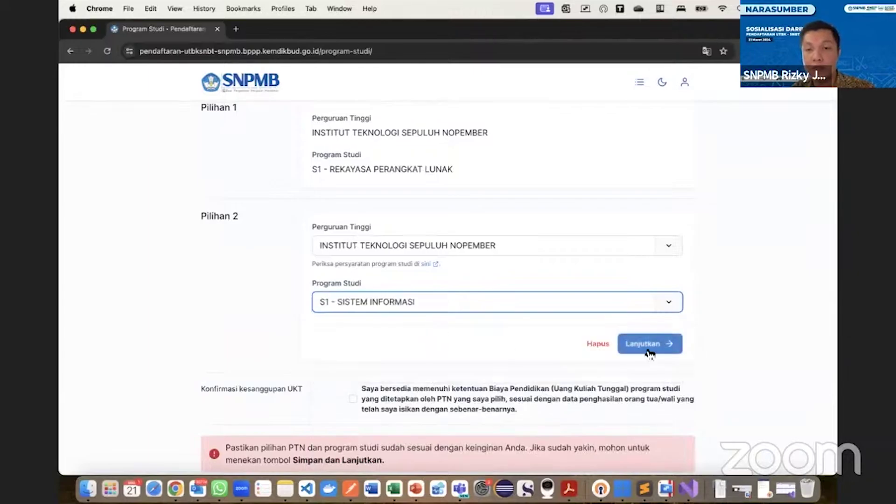
left_click(625, 351)
Add Pilihan 3 with ISBI BANDUNG as the university and view its programmes.
scroll(558, 342, "down", 2)
scroll(558, 342, "down", 1)
left_click(504, 262)
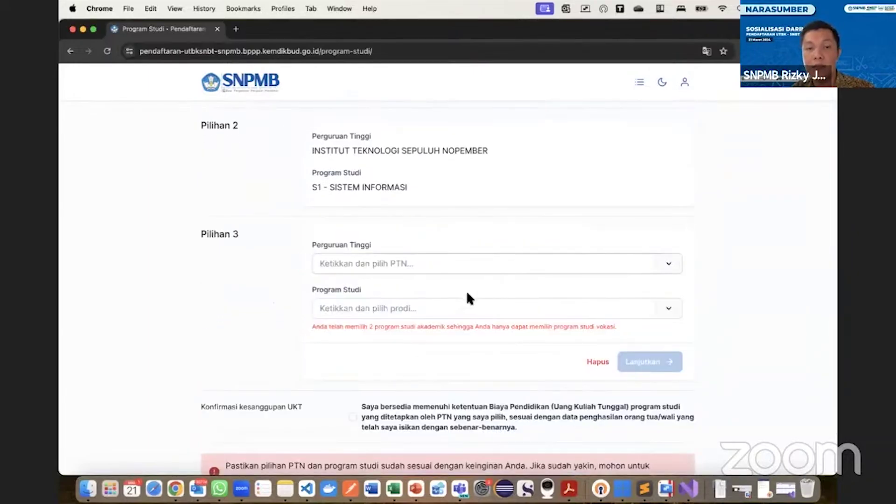
left_click(466, 262)
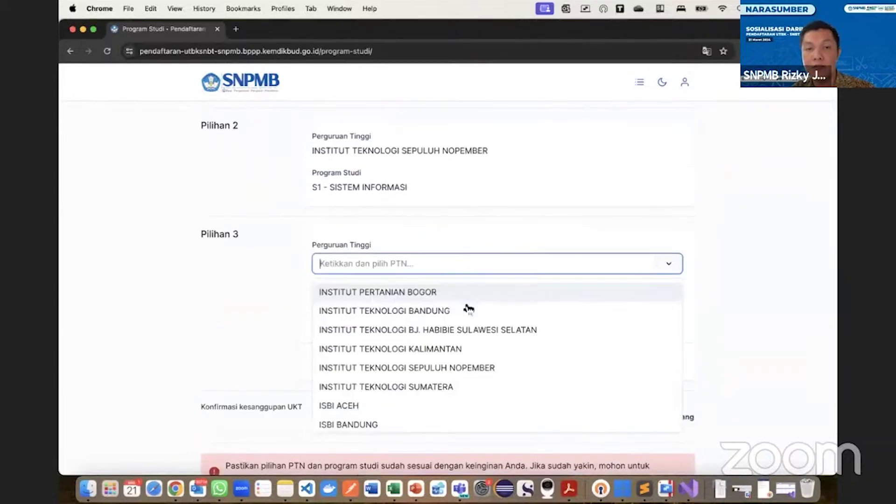
left_click(423, 421)
left_click(442, 319)
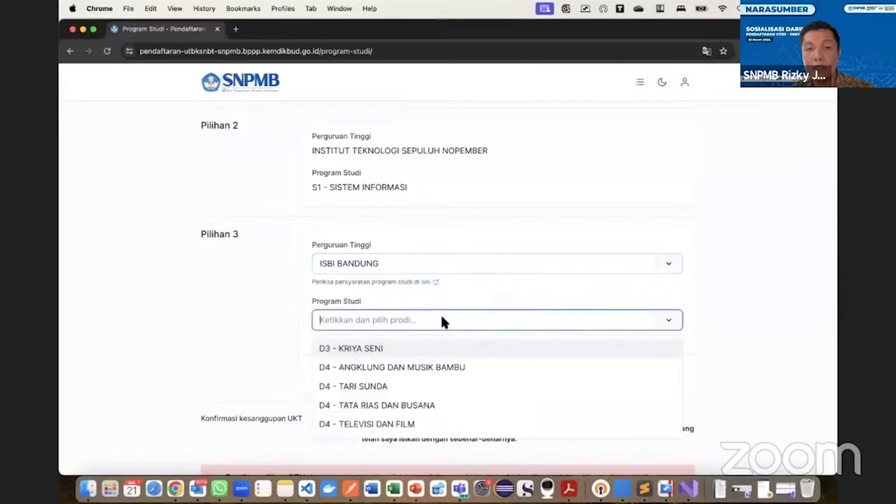
Select D4 - Angklung dan Musik Bambu for Pilihan 3, then delete that choice.
left_click(403, 368)
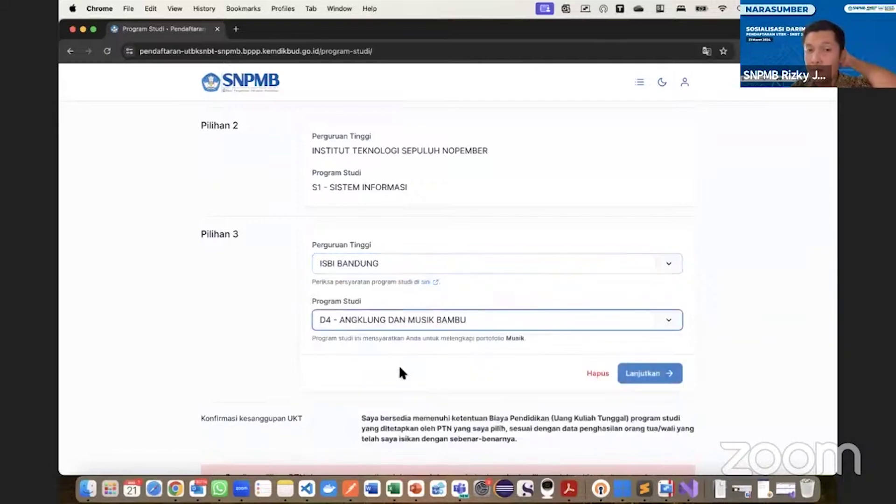
left_click(409, 321)
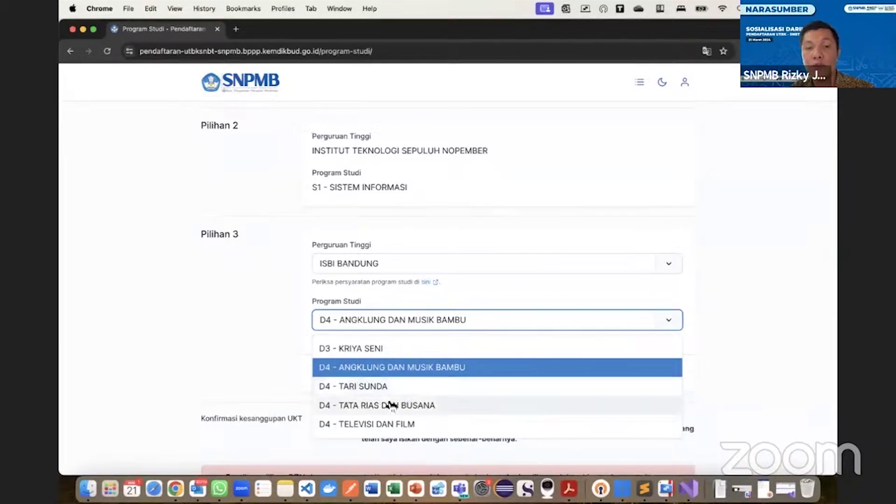
left_click(357, 376)
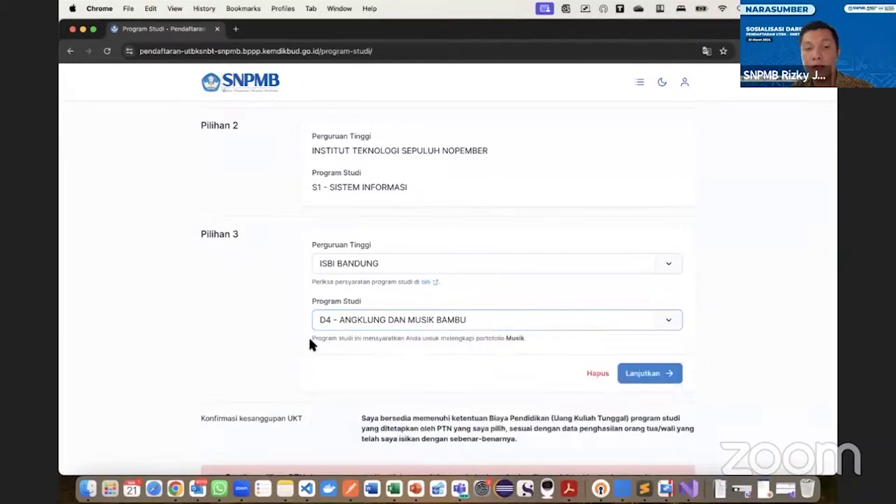
left_click(592, 371)
Tick the Konfirmasi kesanggupan UKT fee commitment checkbox.
left_click(397, 317)
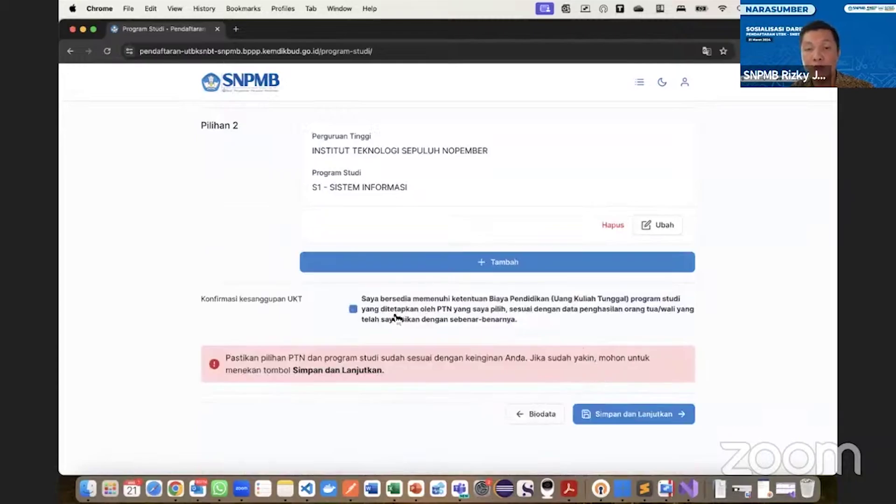
scroll(476, 219, "up", 5)
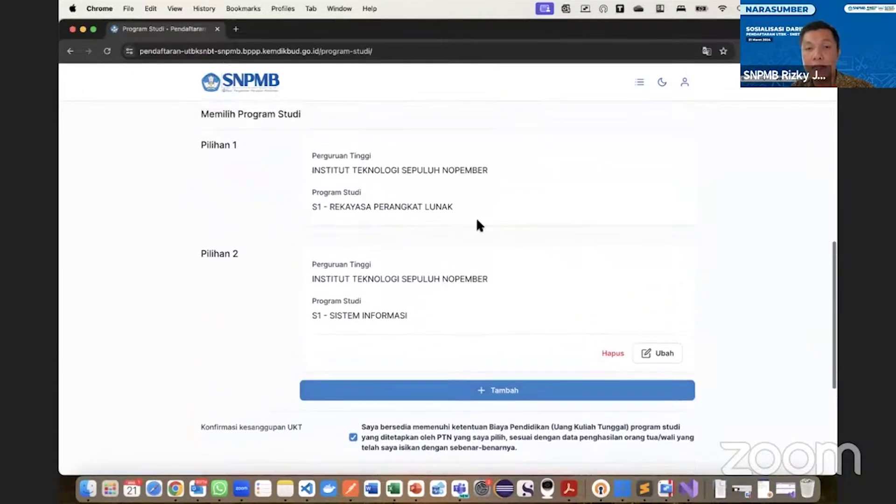
scroll(422, 300, "down", 5)
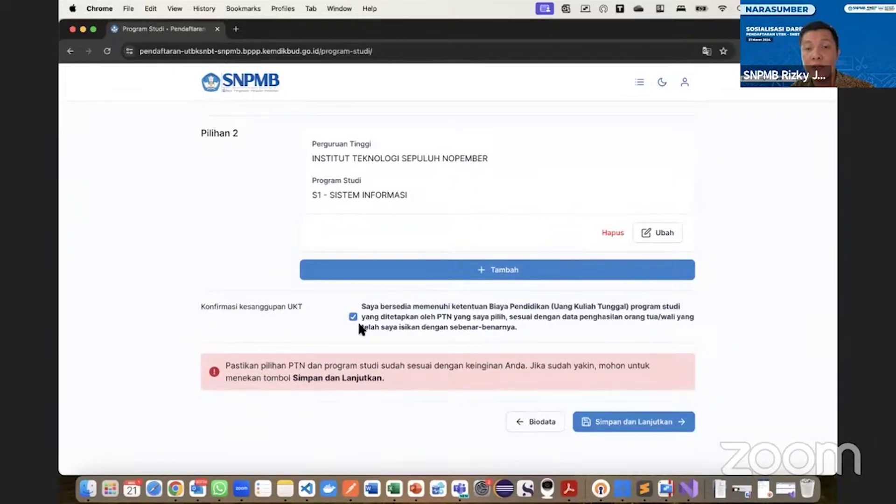
Save the two ITS choices and review the Tahap 3 portfolio page requiring no upload.
left_click(640, 422)
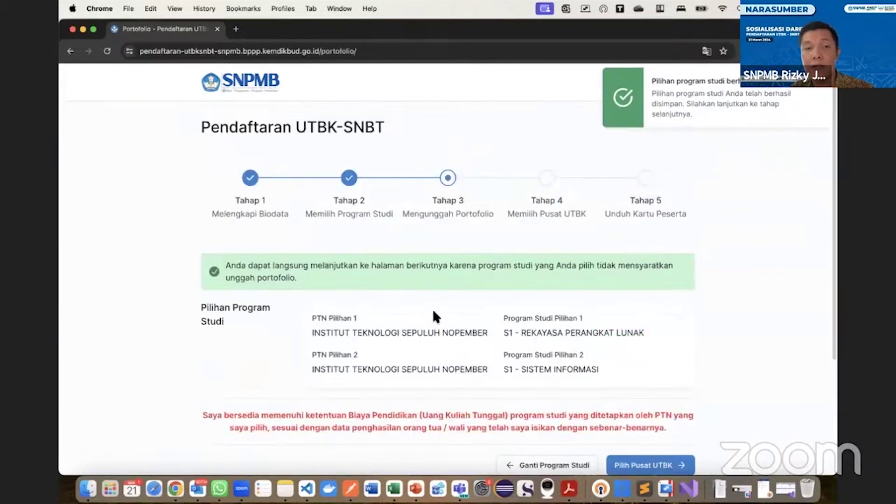
scroll(432, 309, "down", 1)
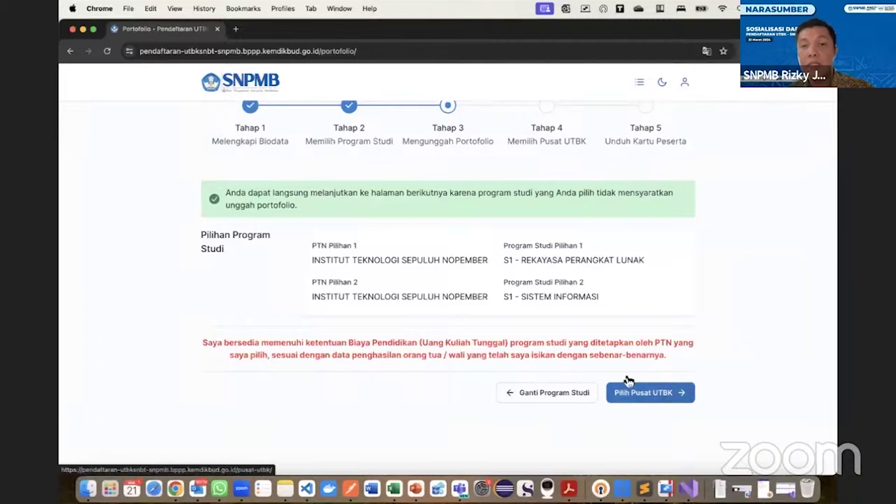
scroll(399, 176, "up", 3)
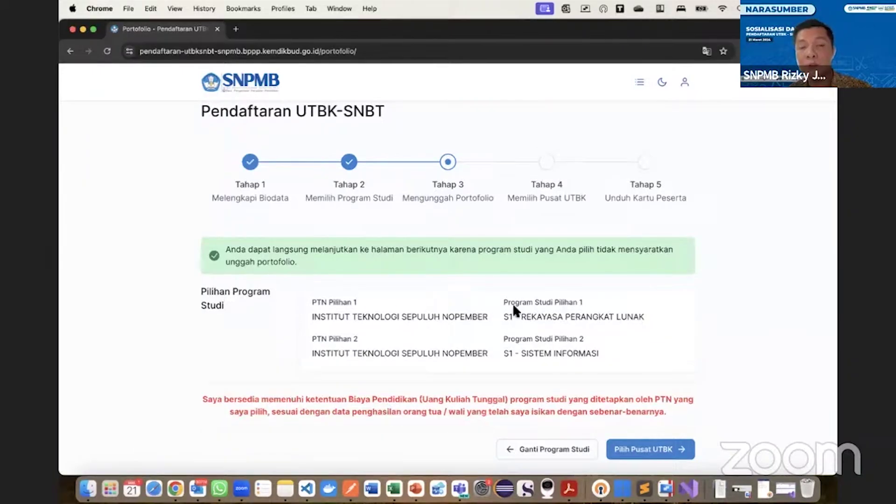
scroll(508, 303, "down", 3)
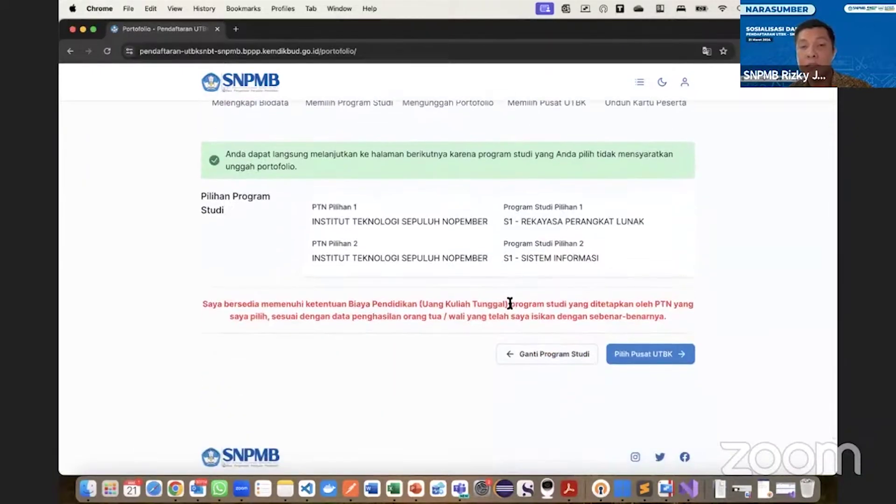
Return to programme selection and add Pilihan 3 with ISBI BANDUNG as the university.
left_click(538, 359)
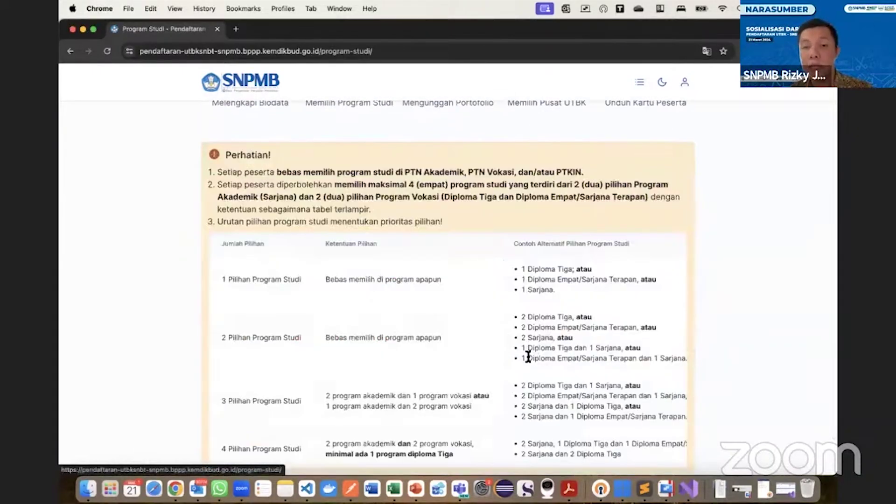
scroll(519, 356, "down", 6)
scroll(521, 356, "down", 2)
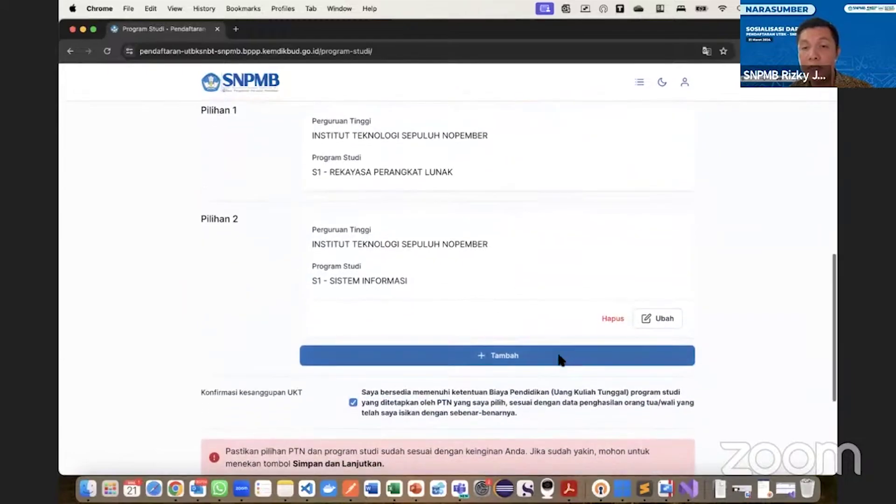
left_click(555, 360)
left_click(448, 360)
scroll(449, 364, "down", 1)
type("IS")
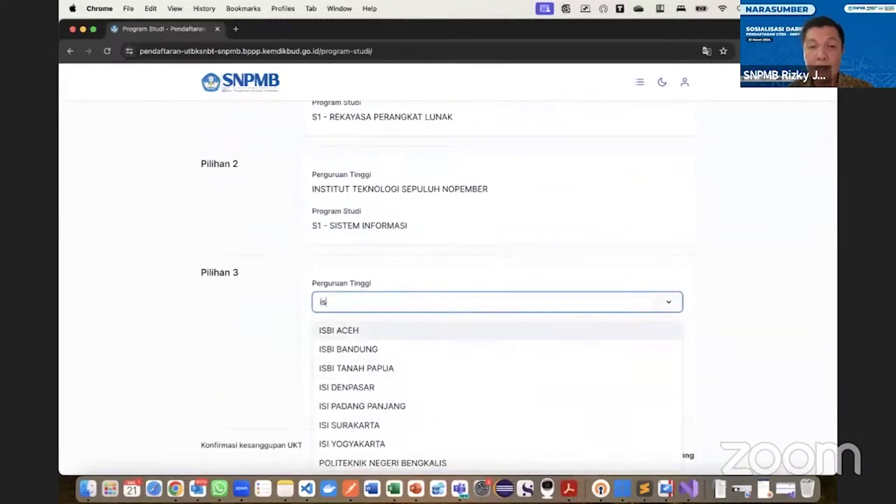
left_click(400, 349)
left_click(401, 352)
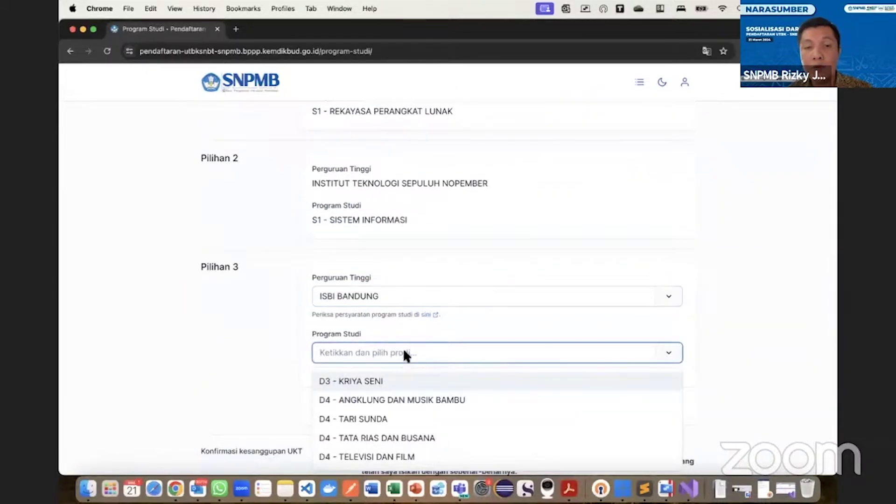
Switch Pilihan 3 to ITS and search programmes for 'desa', finding no match.
left_click(403, 298)
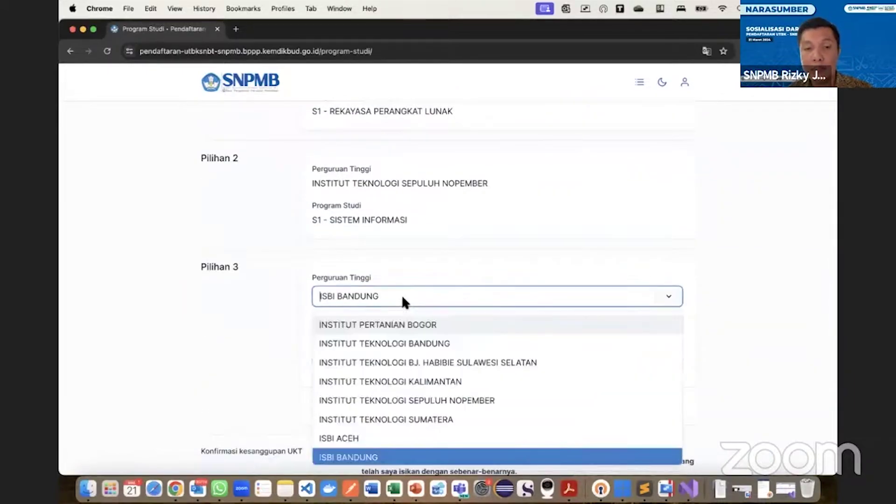
left_click(433, 400)
left_click(408, 350)
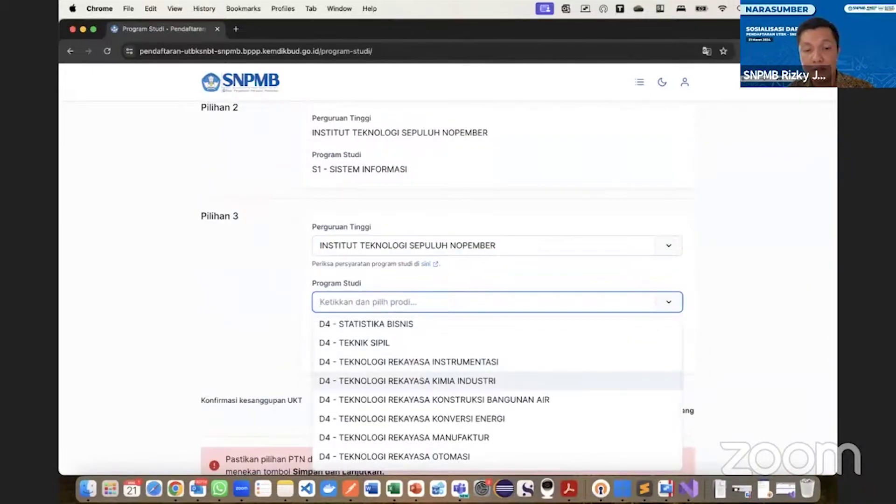
type("desa")
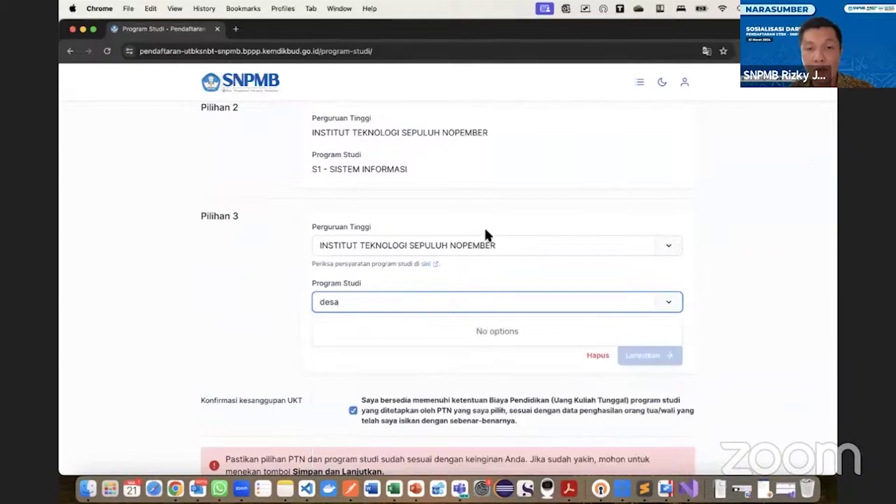
scroll(470, 270, "up", 2)
scroll(471, 269, "up", 2)
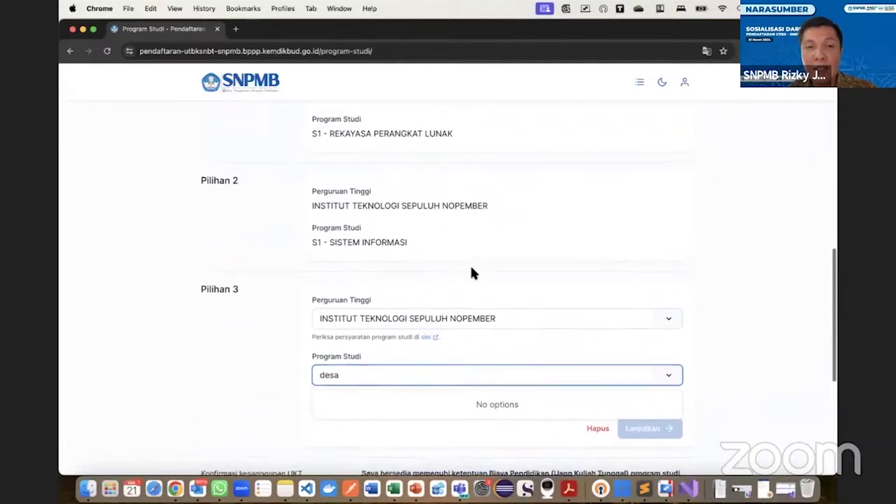
scroll(399, 292, "up", 1)
scroll(398, 286, "up", 1)
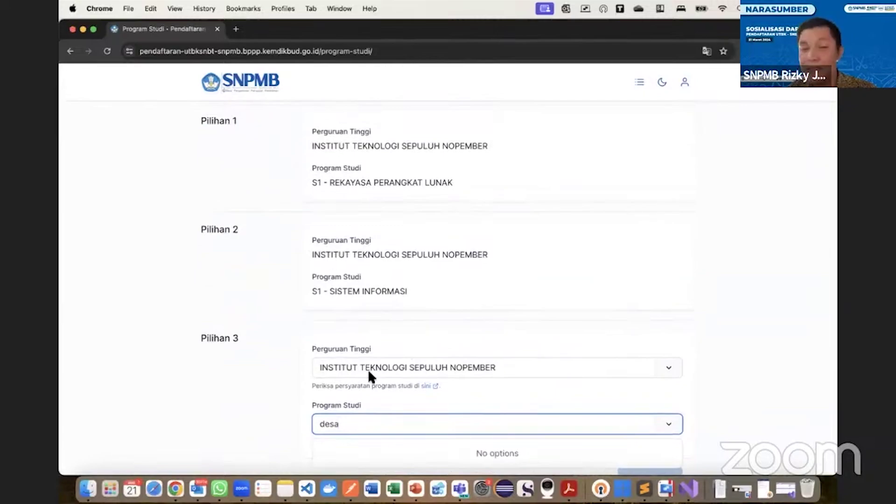
scroll(387, 387, "down", 3)
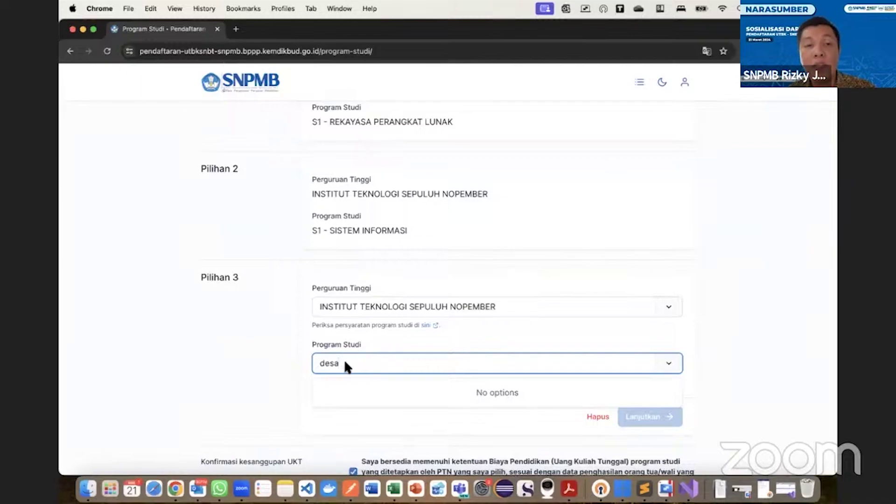
scroll(371, 296, "up", 2)
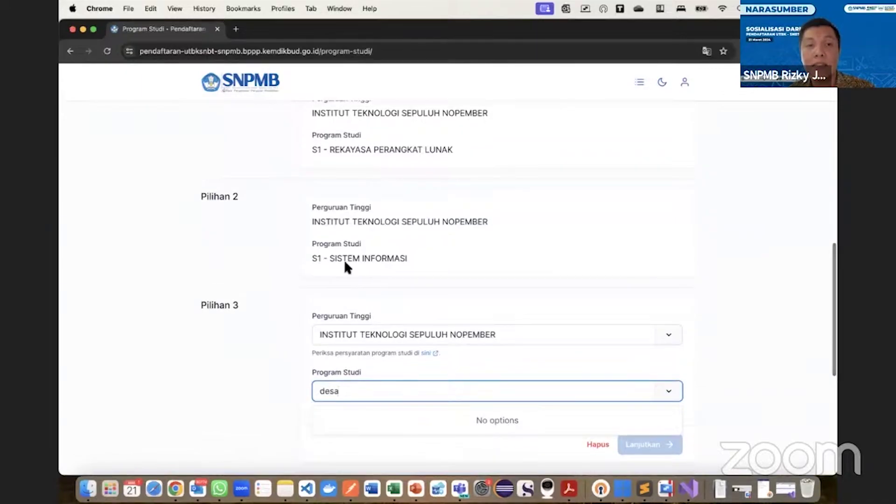
Confirm Pilihan 3 as ISBI BANDUNG D4 - Angklung dan Musik Bambu and add a fourth choice.
scroll(420, 289, "down", 1)
left_click(456, 315)
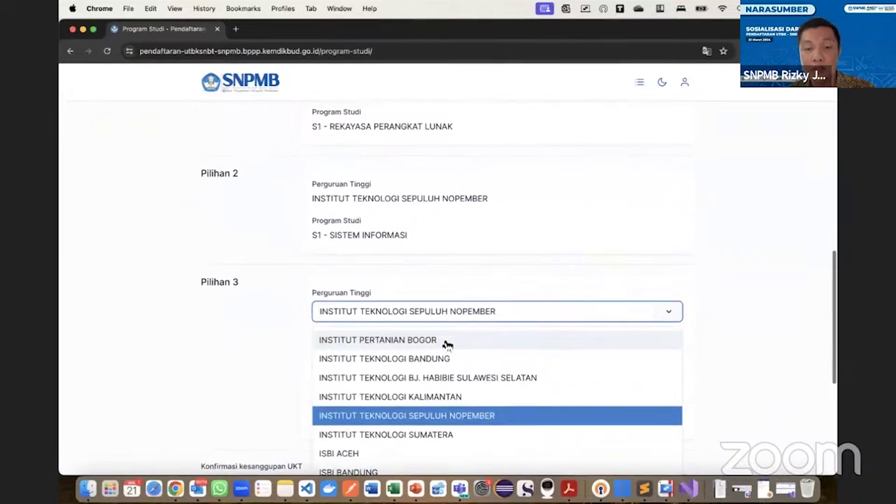
scroll(420, 382, "down", 2)
left_click(369, 431)
left_click(386, 366)
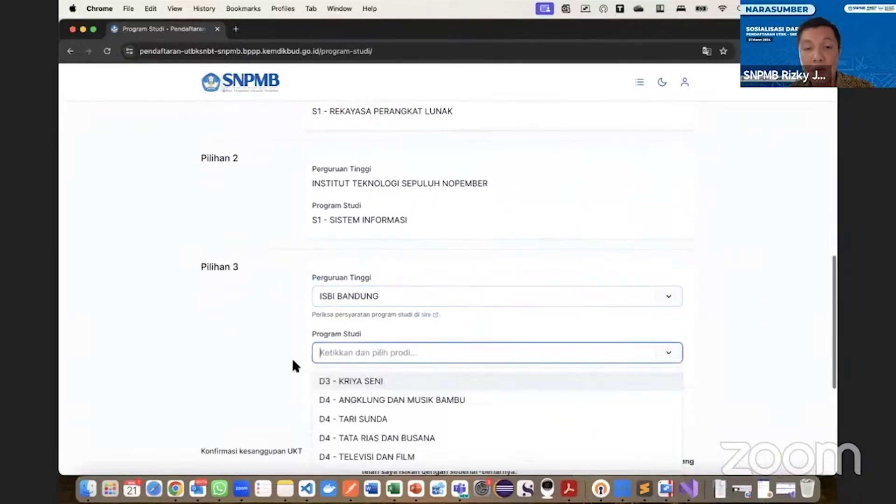
scroll(292, 358, "down", 3)
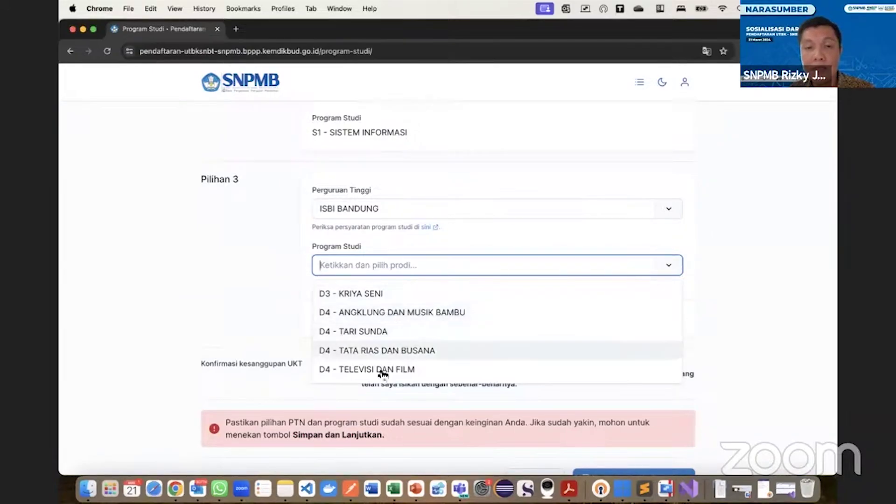
left_click(388, 313)
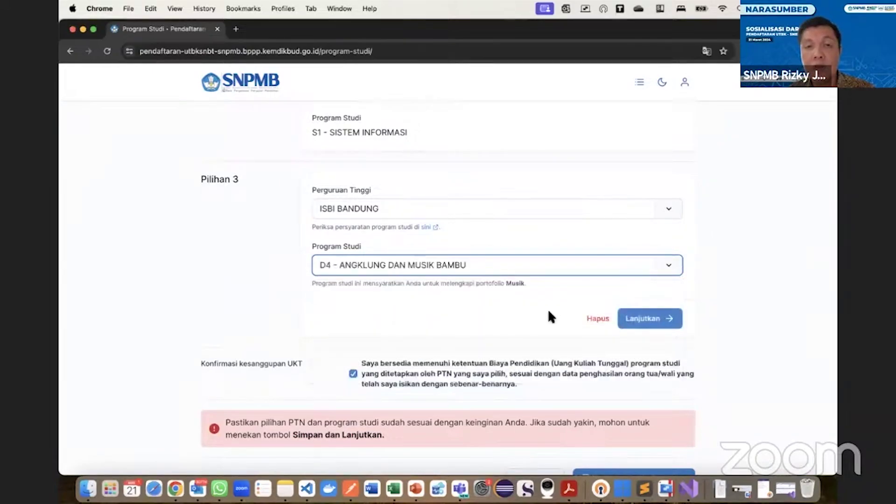
left_click(664, 318)
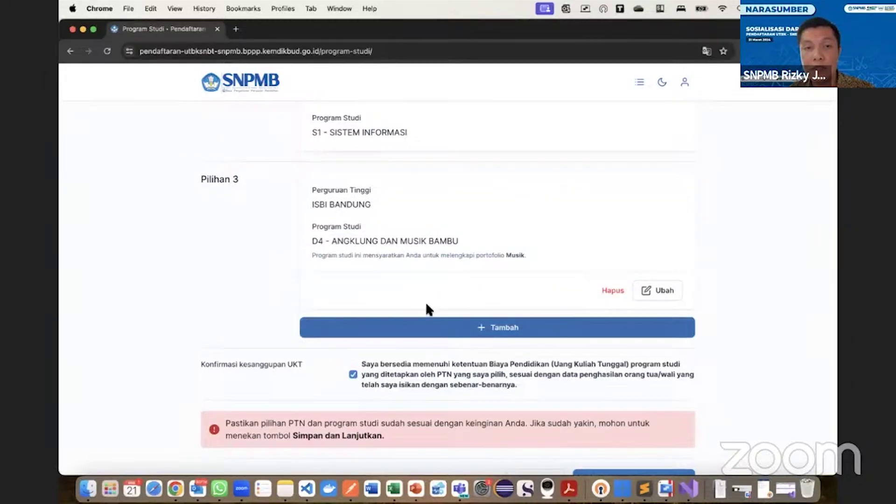
left_click(444, 327)
Try ISBI ACEH as the Pilihan 4 university and browse its programme options.
left_click(413, 326)
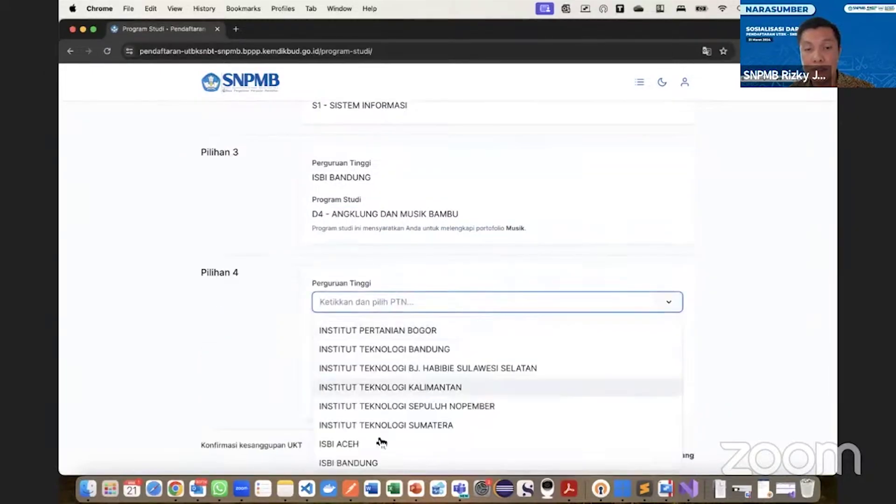
left_click(410, 439)
left_click(393, 358)
left_click(392, 359)
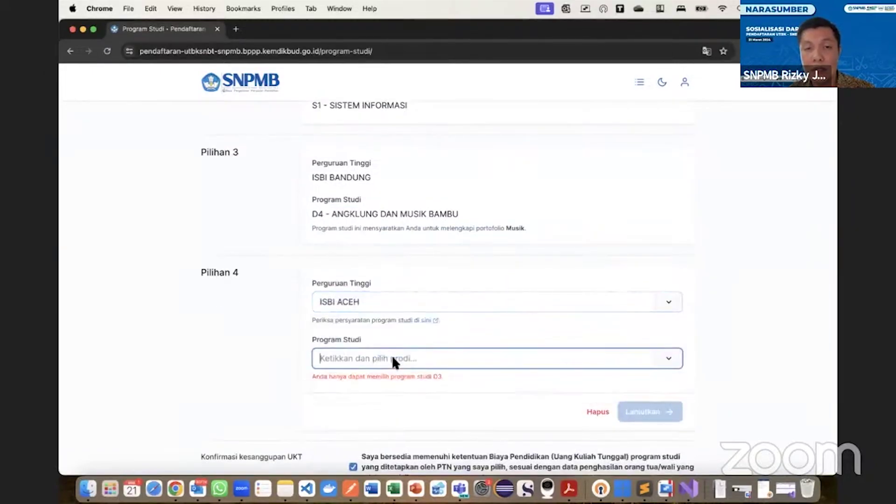
left_click(422, 361)
scroll(415, 364, "down", 2)
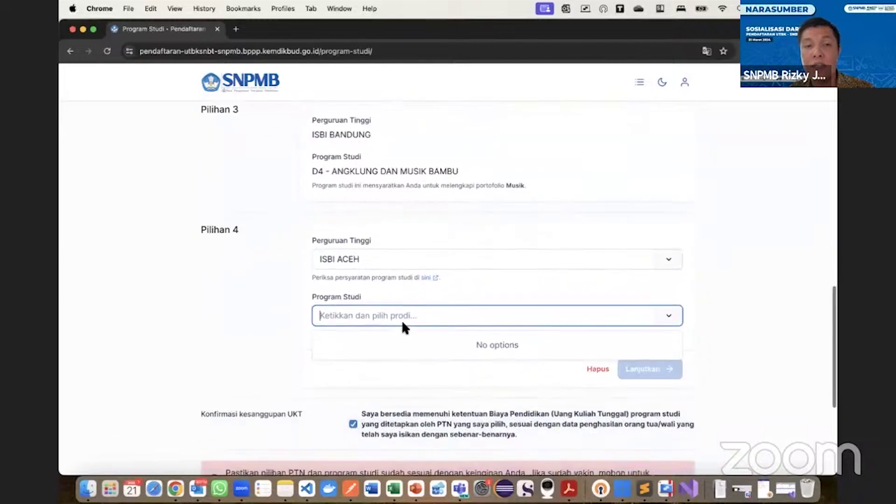
Change Pilihan 4 to PENS D3 - Teknik Elektronika and confirm it.
left_click(403, 261)
scroll(400, 346, "down", 5)
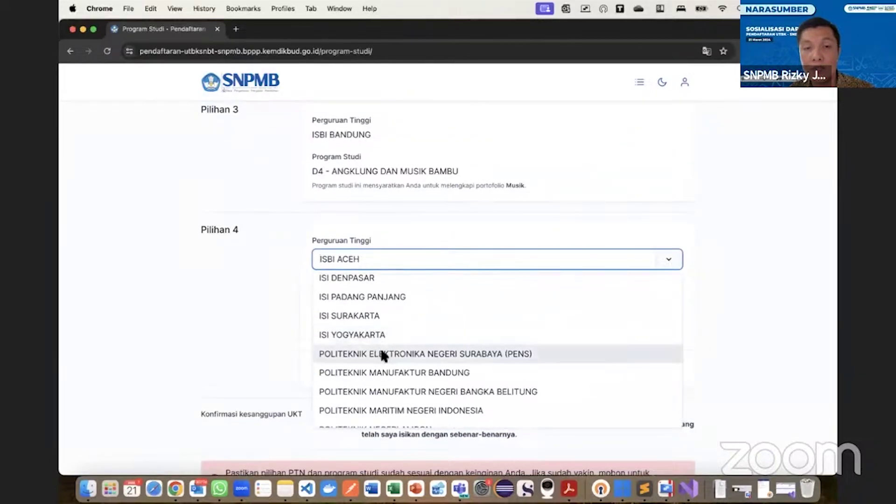
left_click(380, 352)
left_click(416, 319)
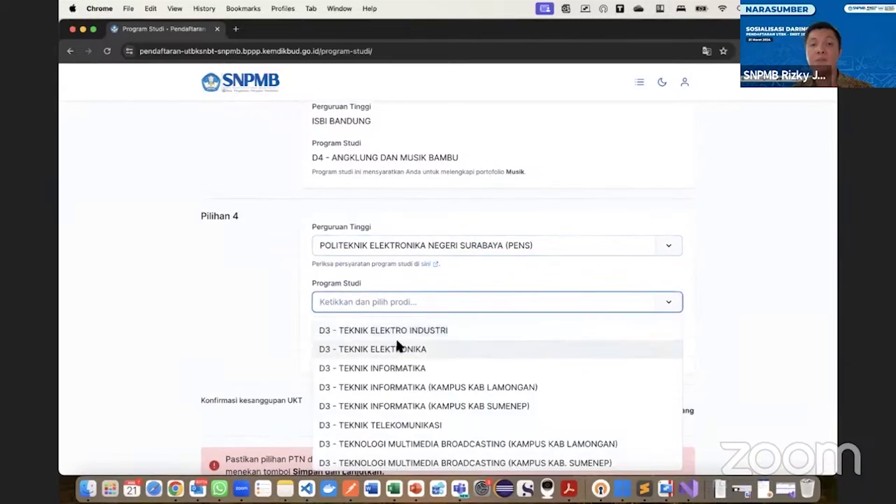
left_click(381, 348)
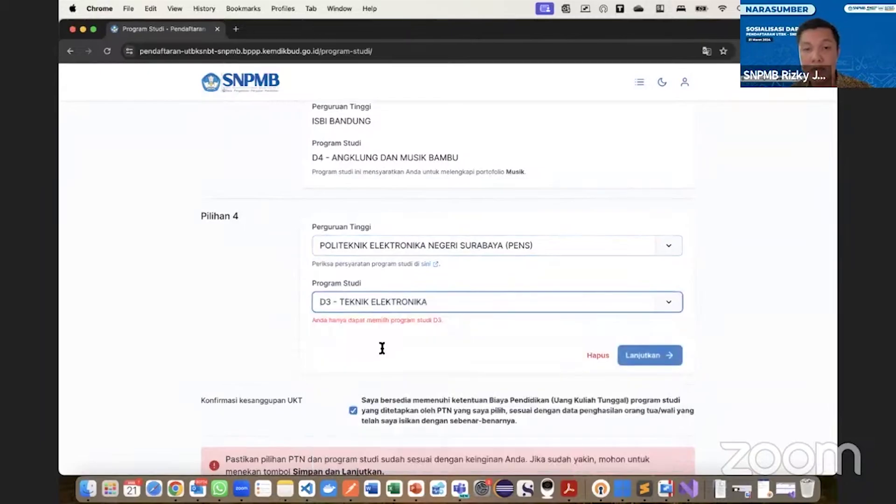
left_click(642, 355)
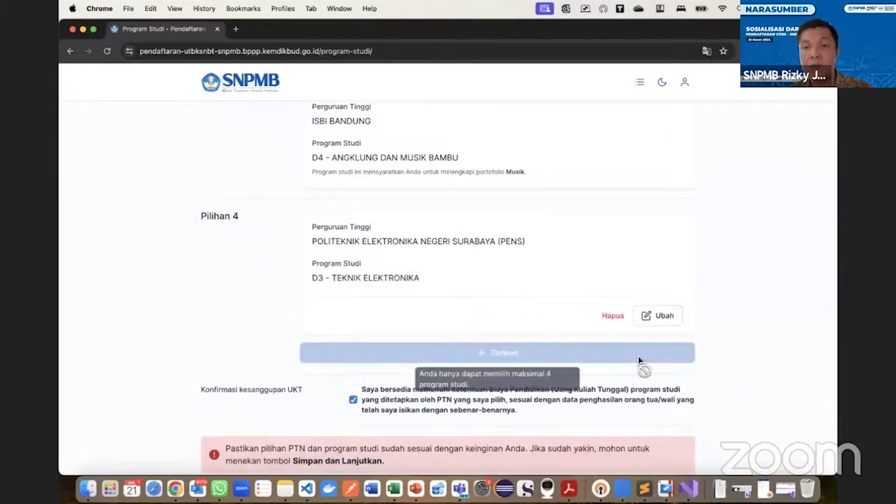
scroll(514, 338, "down", 3)
scroll(448, 264, "up", 2)
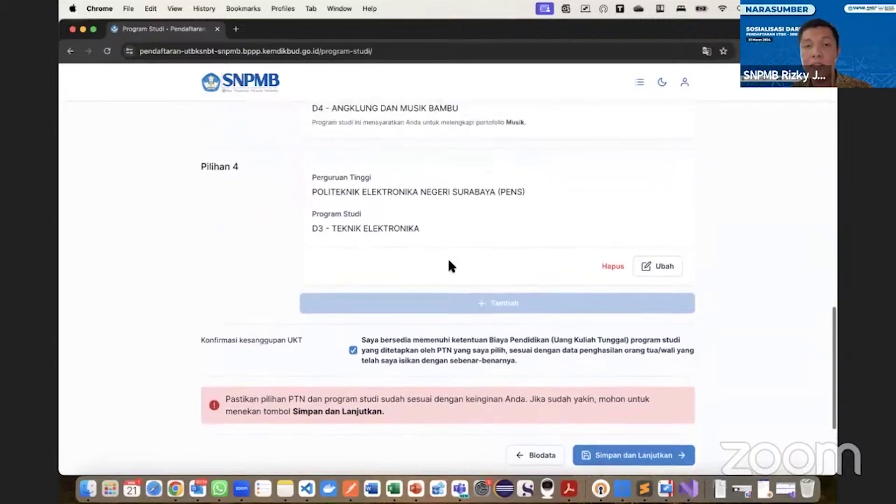
scroll(520, 331, "down", 2)
Save the four choices and review the Musik portfolio requirements for MP4 videos up to 50 MB.
left_click(661, 375)
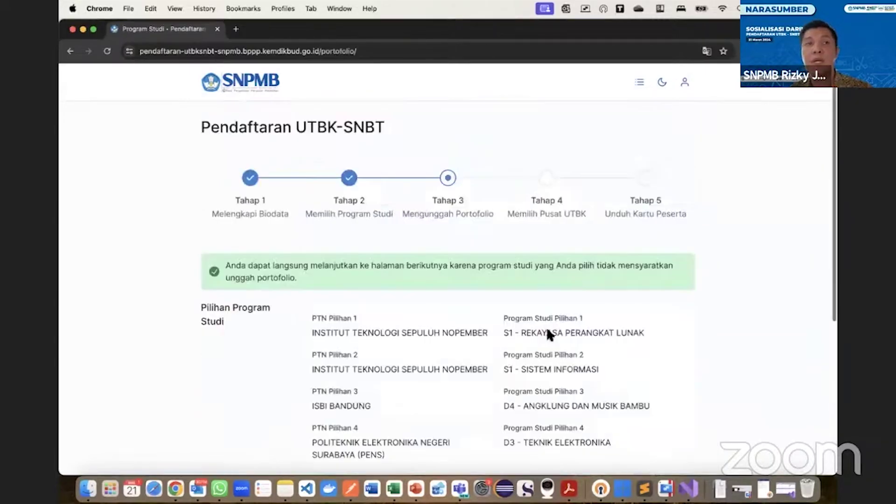
scroll(533, 327, "down", 5)
scroll(534, 329, "down", 5)
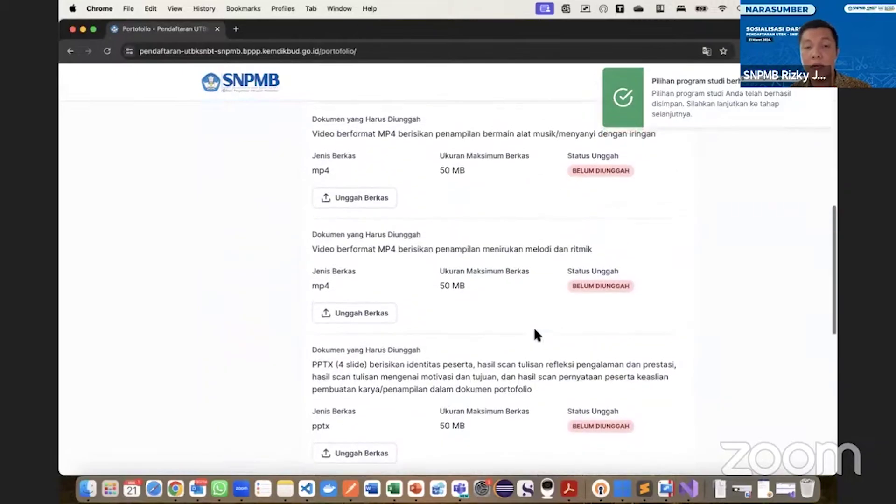
scroll(534, 329, "up", 5)
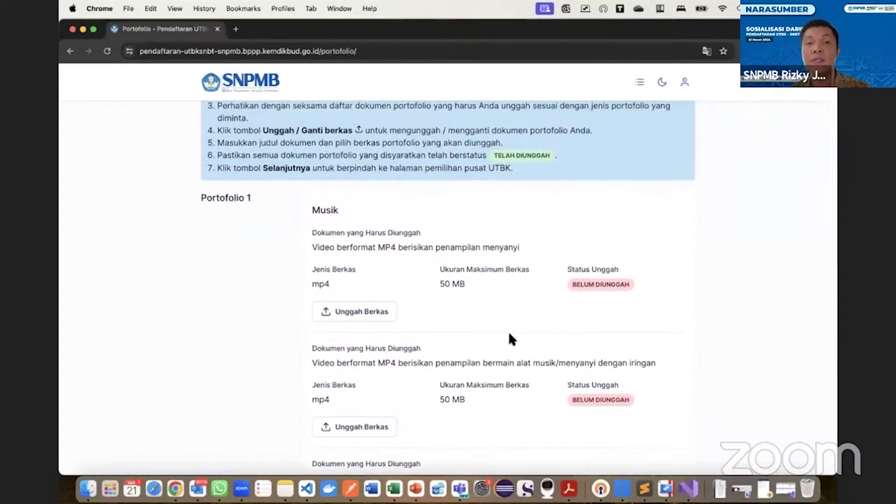
scroll(509, 335, "up", 4)
scroll(509, 335, "down", 5)
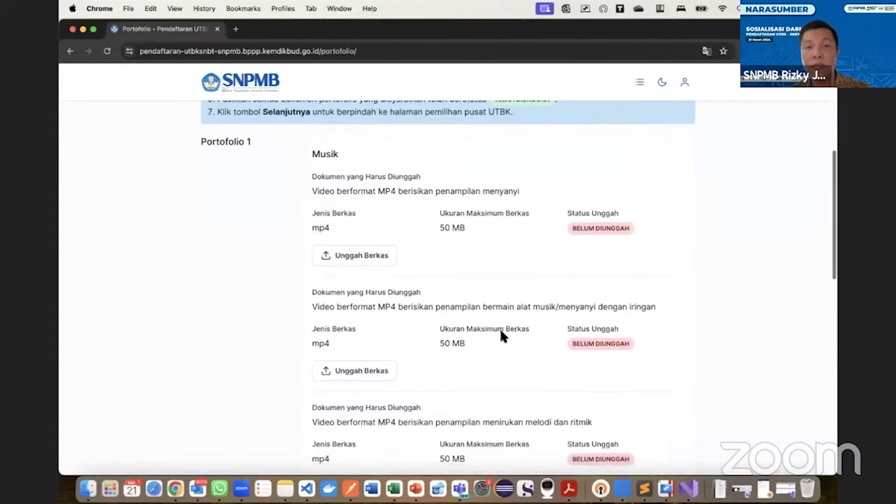
scroll(447, 311, "up", 2)
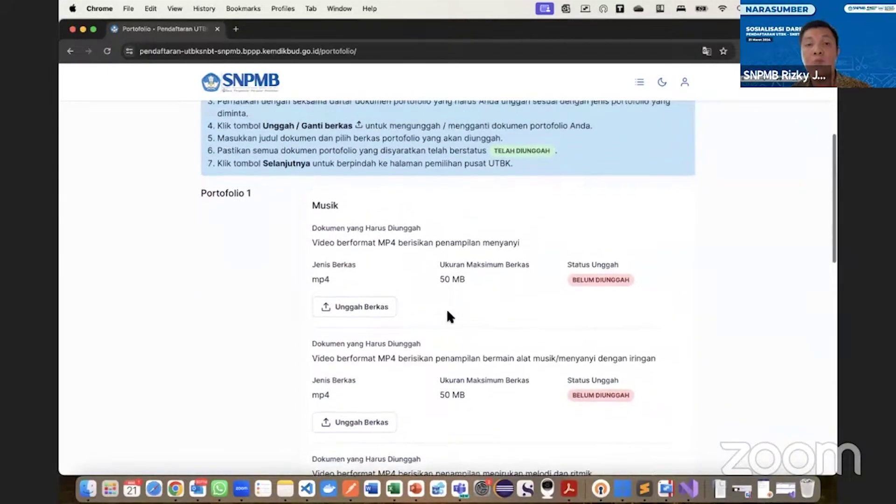
scroll(446, 309, "up", 1)
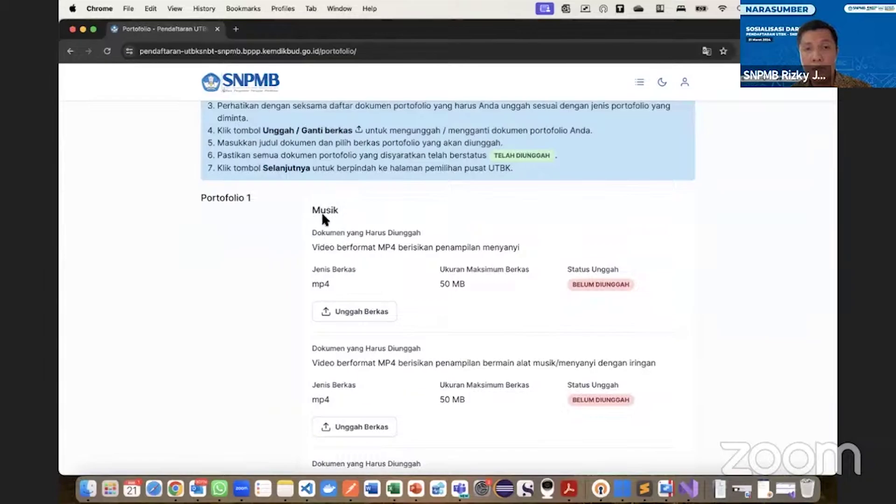
scroll(367, 243, "up", 3)
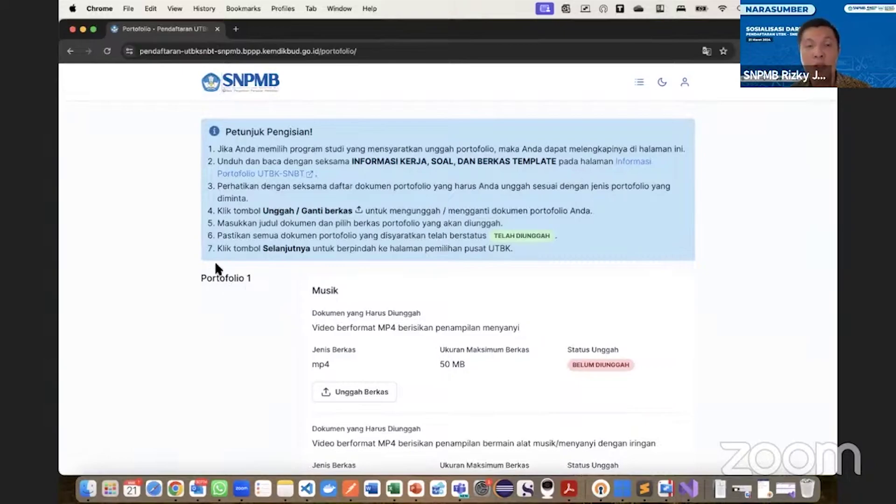
Upload the singing MP4 from Finder titled 'Menyanyi' for the first Musik portfolio item.
scroll(397, 292, "down", 3)
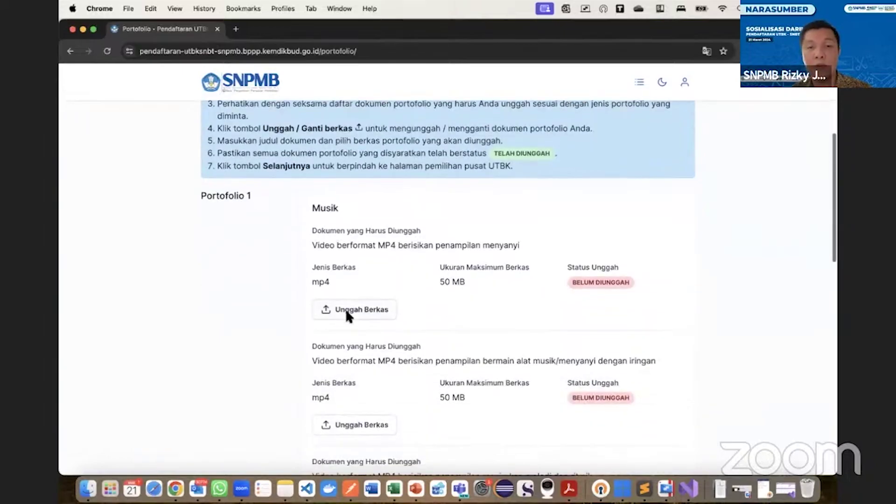
left_click(350, 309)
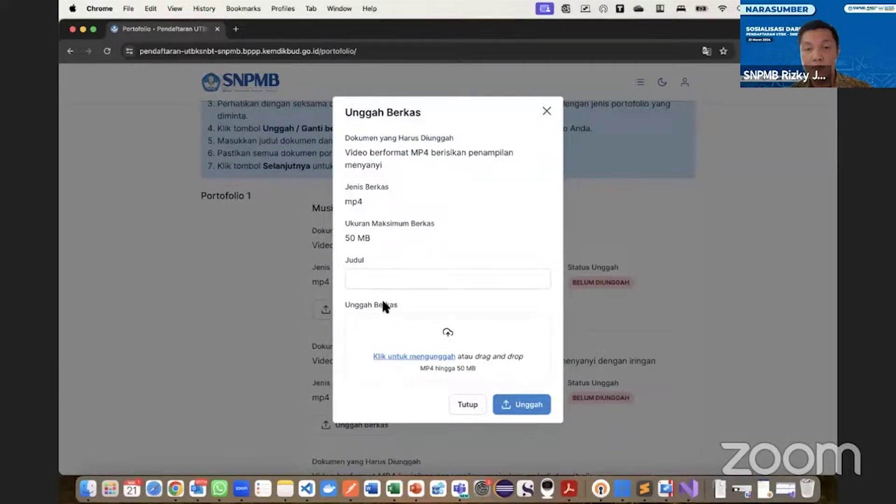
left_click(385, 283)
type("Menyan")
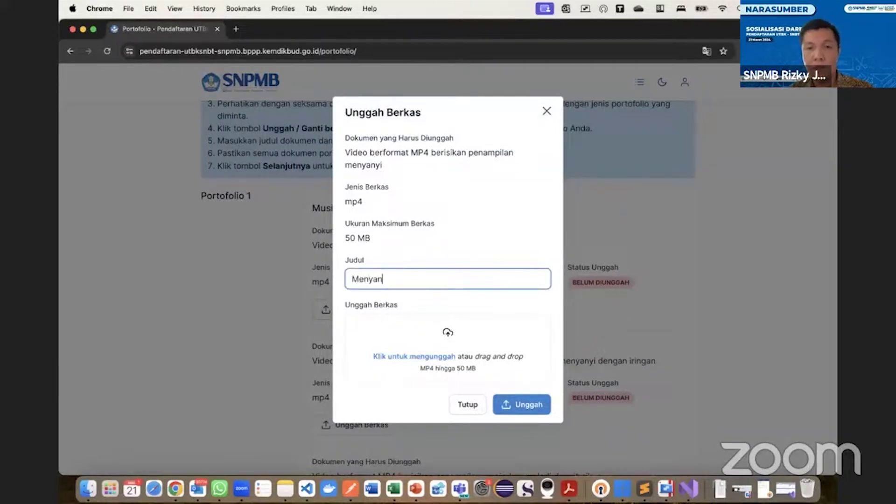
type("yi")
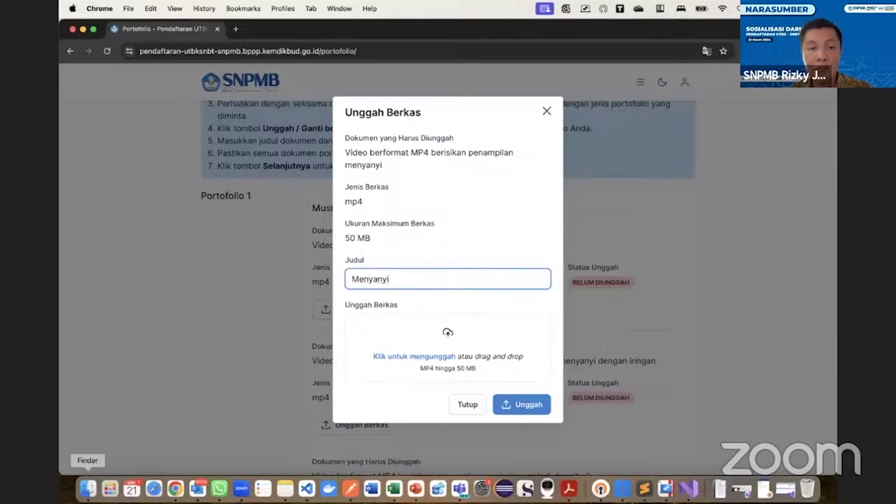
left_click(88, 488)
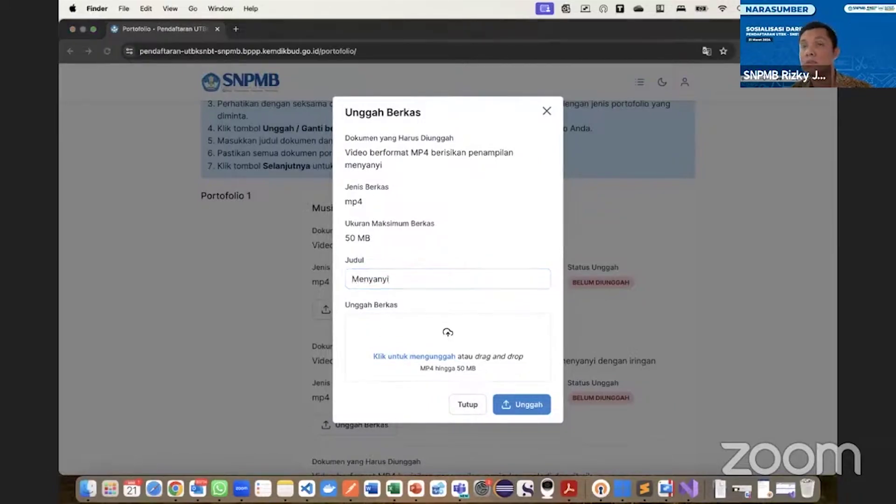
left_click_drag(611, 1, 458, 357)
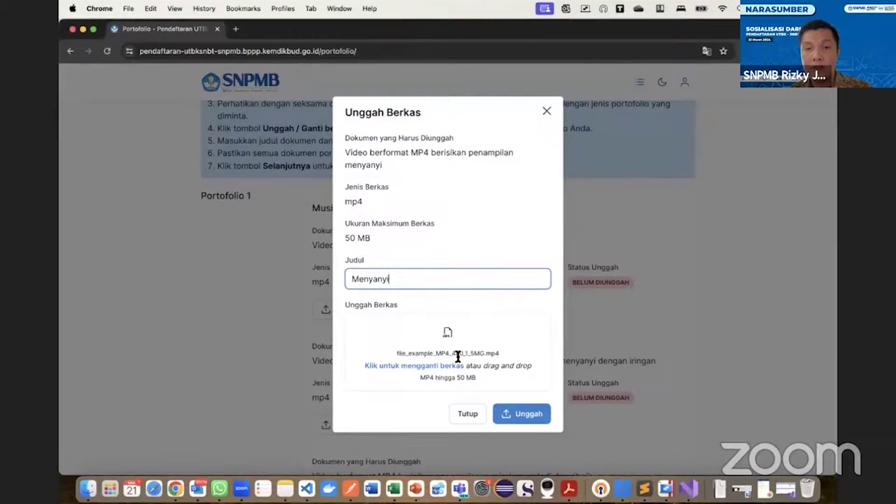
left_click(522, 413)
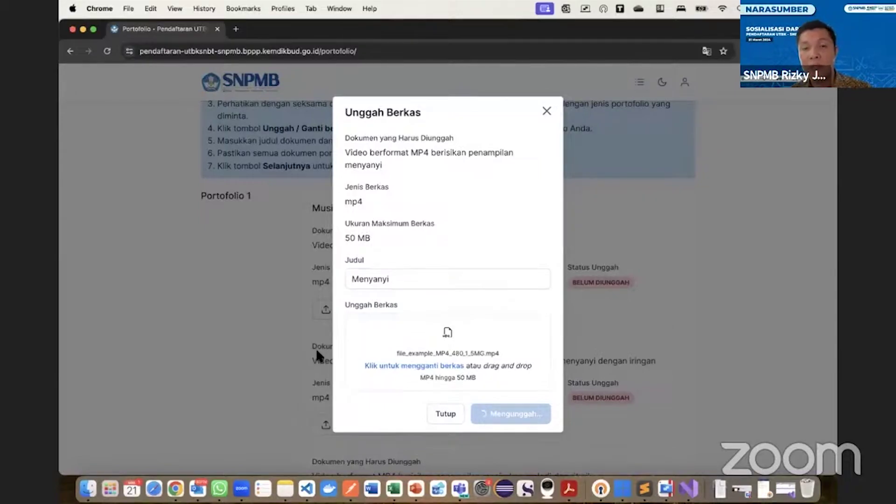
left_click(546, 112)
scroll(485, 337, "down", 10)
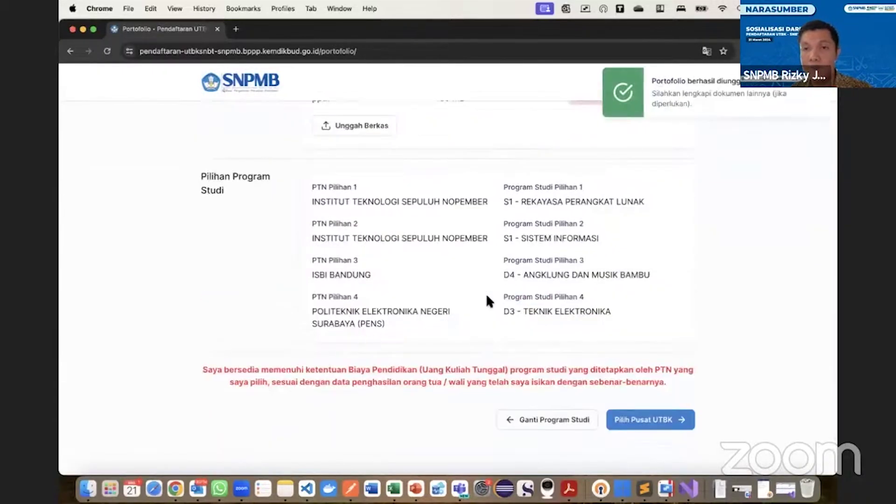
scroll(486, 299, "up", 10)
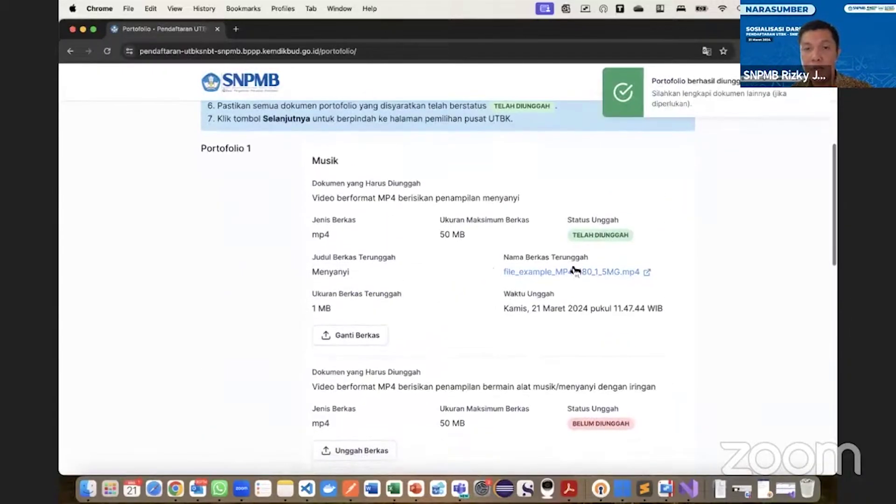
scroll(446, 325, "down", 3)
scroll(446, 328, "down", 8)
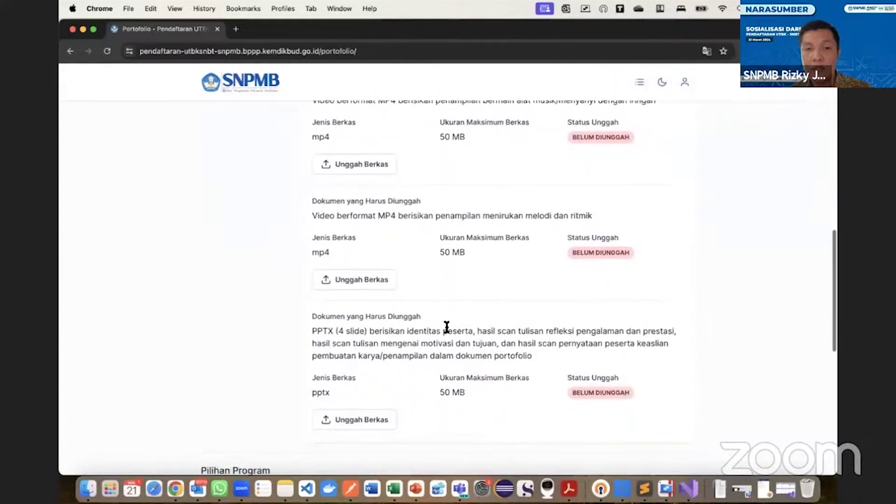
Reopen the study choices and remove the fourth choice and the ISBI BANDUNG third choice.
left_click(535, 310)
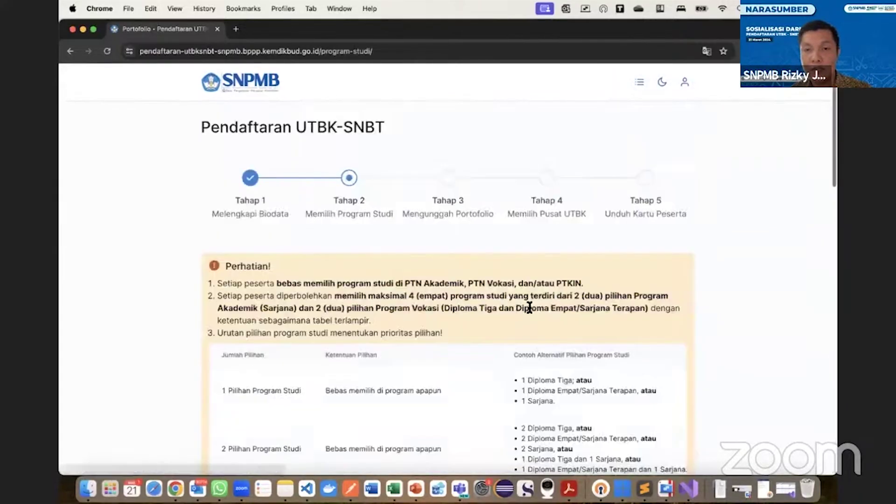
scroll(425, 343, "down", 7)
scroll(426, 341, "down", 3)
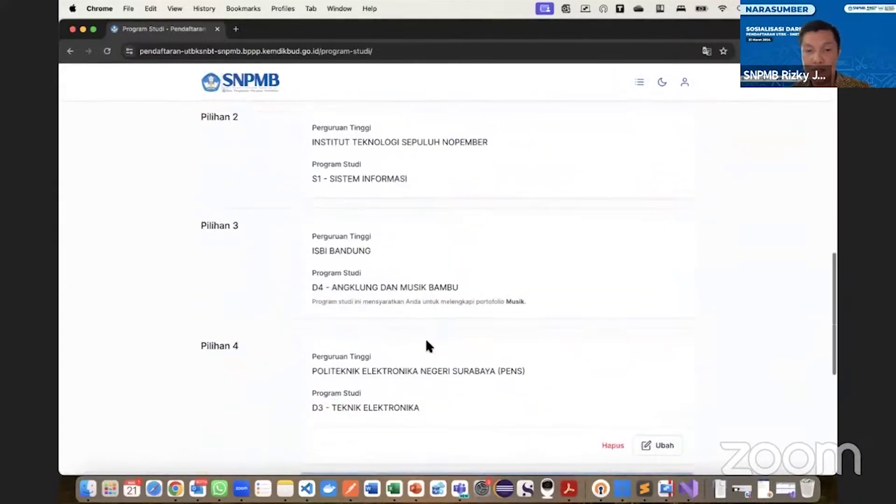
left_click(608, 445)
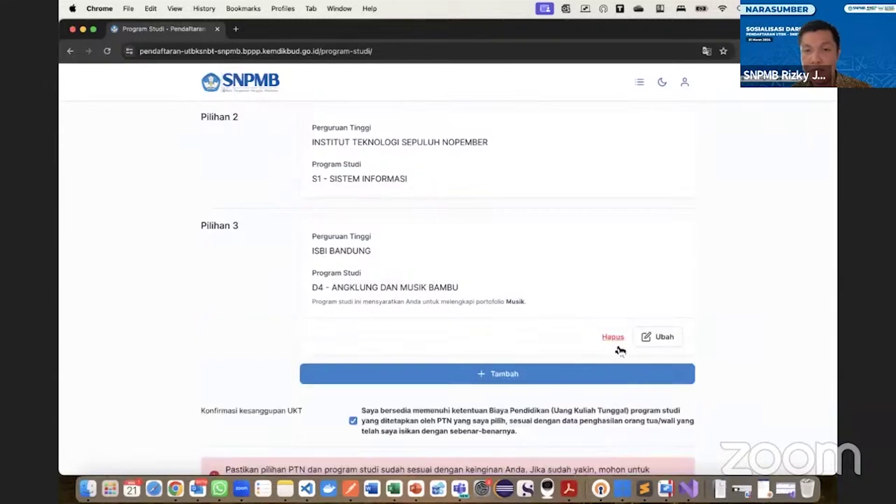
left_click(614, 338)
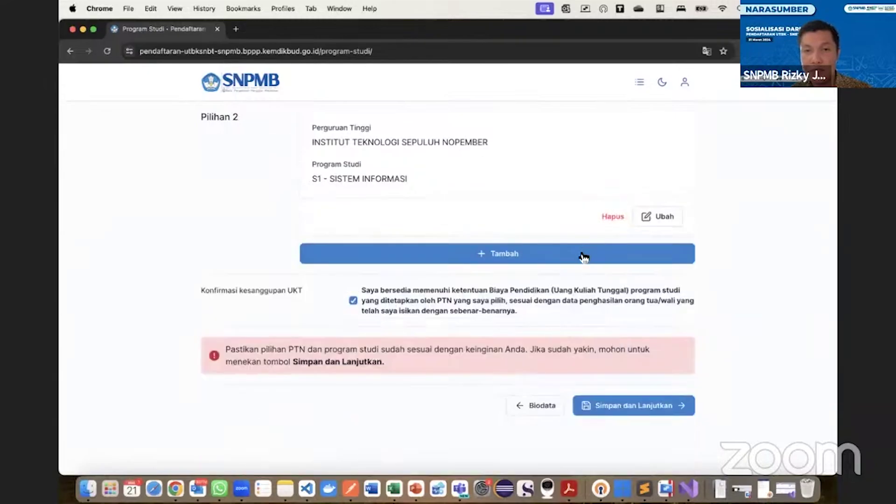
Add ISI DENPASAR D4 - DESAIN MODE as the new third study choice.
left_click(584, 256)
left_click(448, 252)
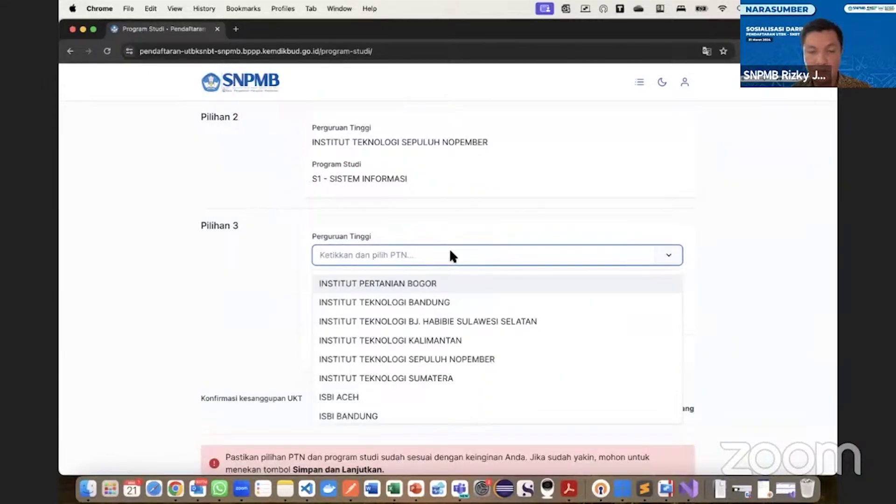
type("is")
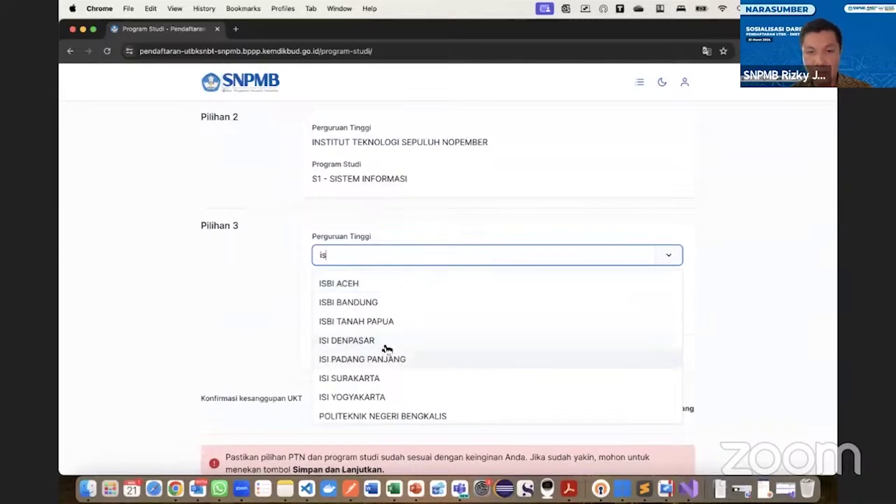
left_click(387, 340)
left_click(390, 311)
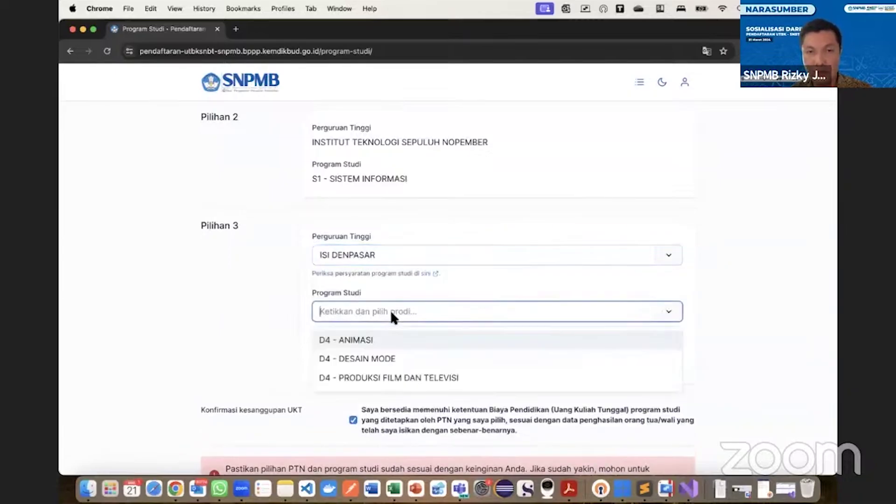
left_click(379, 357)
left_click(660, 376)
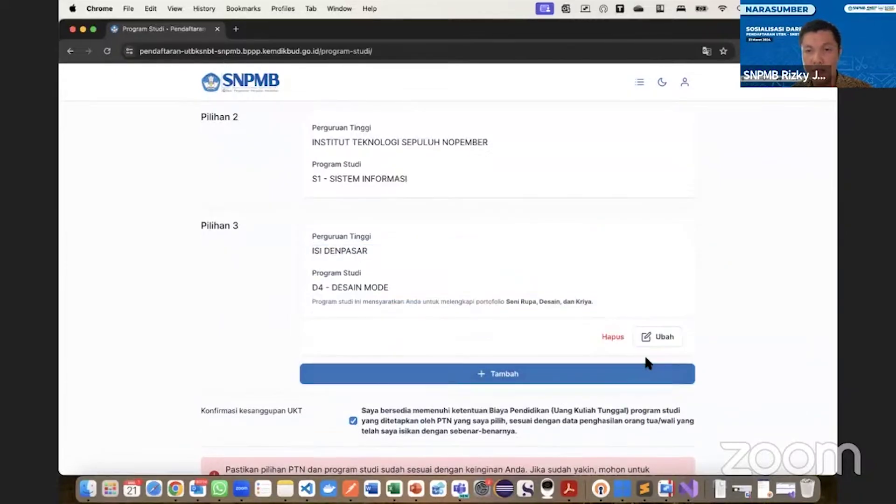
Discard the empty fourth choice form and save the choices to reach the portfolio step.
left_click(614, 374)
scroll(567, 392, "down", 3)
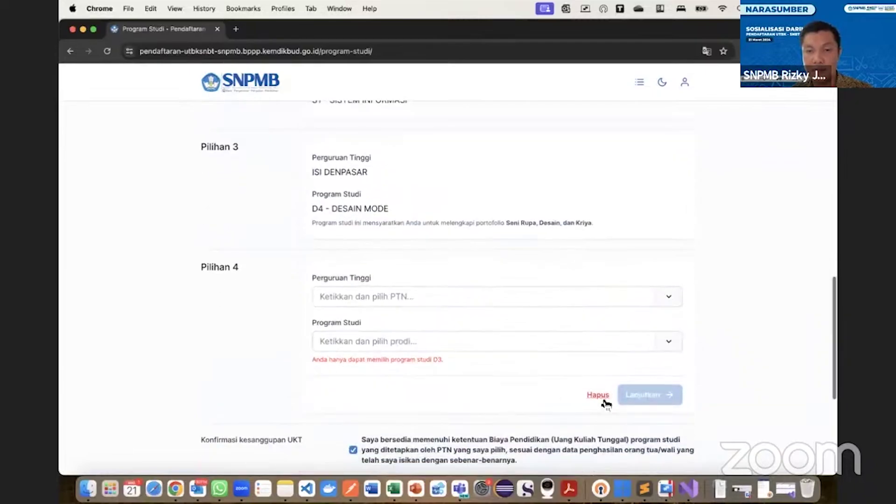
left_click(597, 399)
scroll(559, 364, "down", 4)
left_click(594, 359)
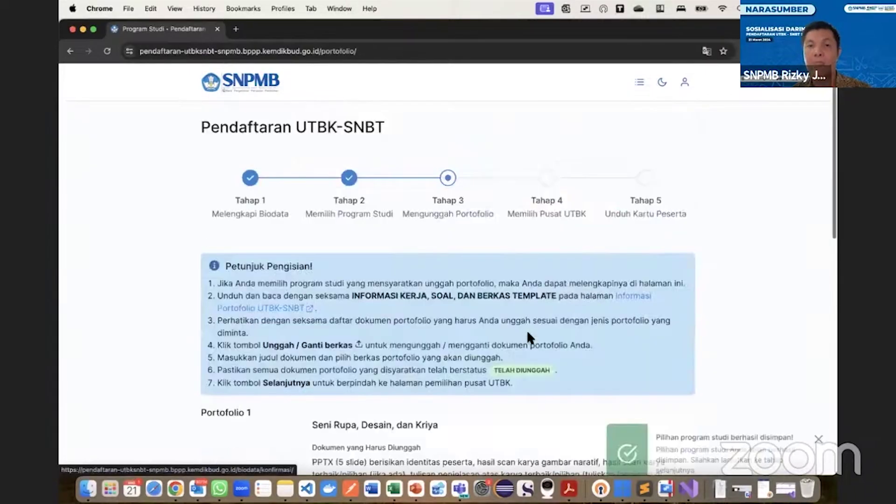
Open the Portofolio 1 upload form and enter the title 'Gambar naratif'.
scroll(506, 330, "down", 6)
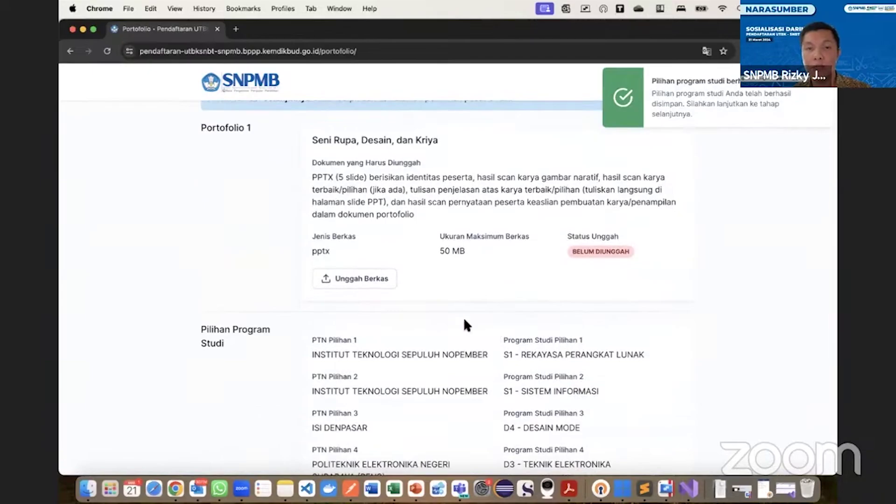
left_click(373, 279)
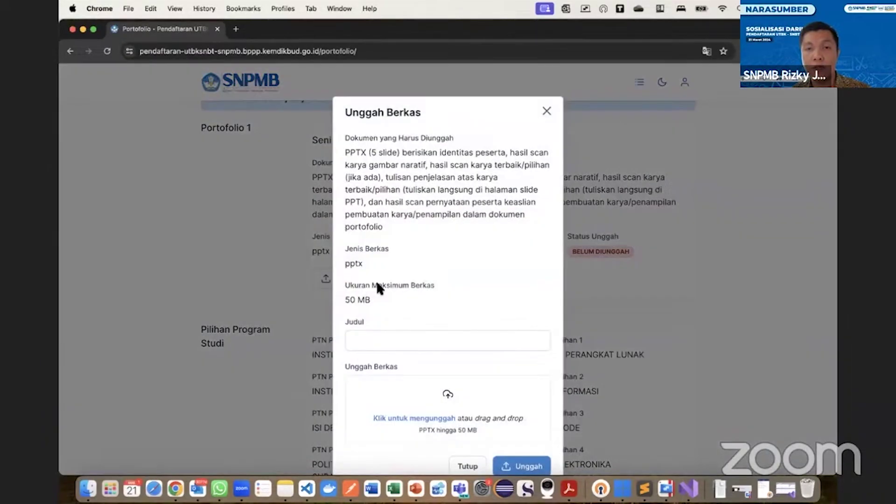
scroll(397, 295, "down", 2)
left_click(399, 294)
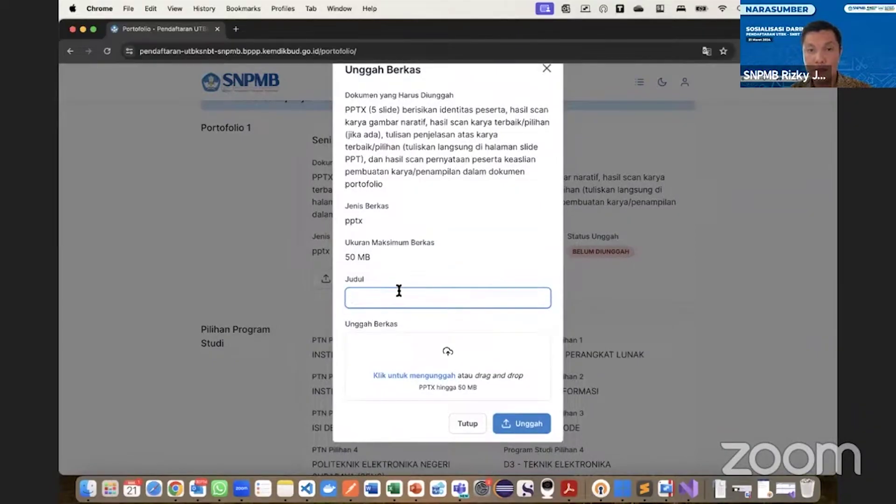
type("Gambar naratif")
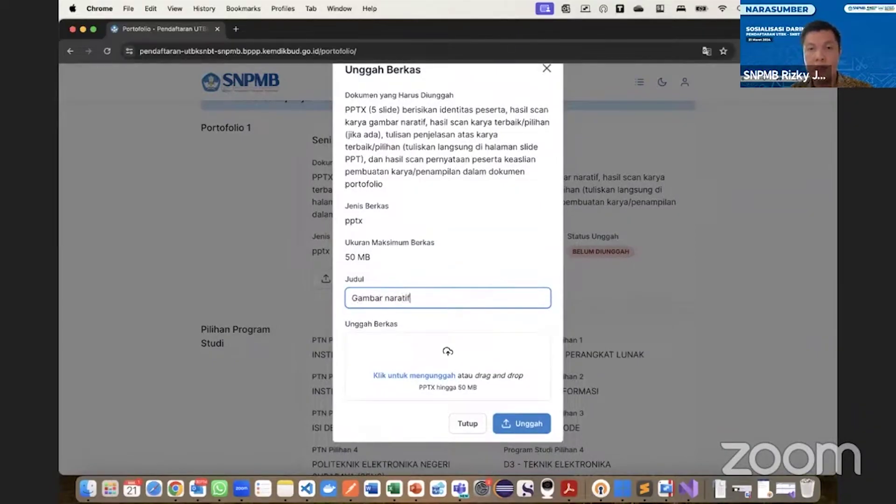
left_click(433, 369)
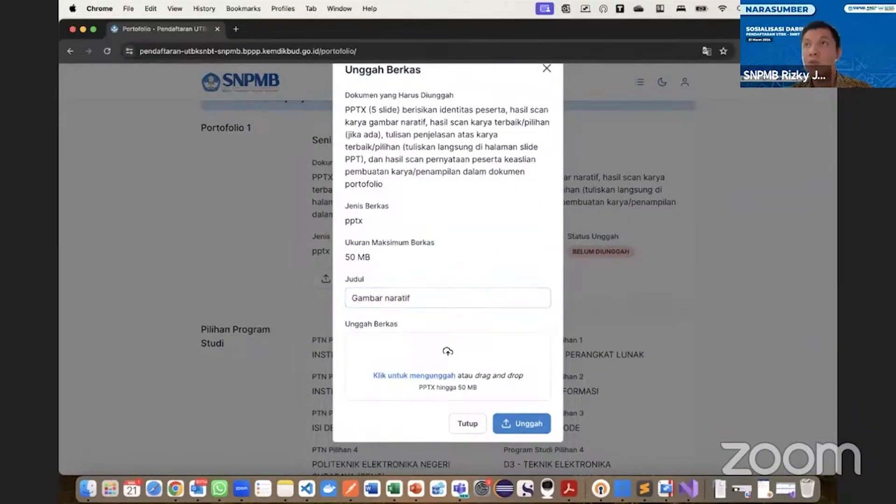
Drop samplepptx.pptx from the file browser into the upload area and upload it.
key("super+Tab")
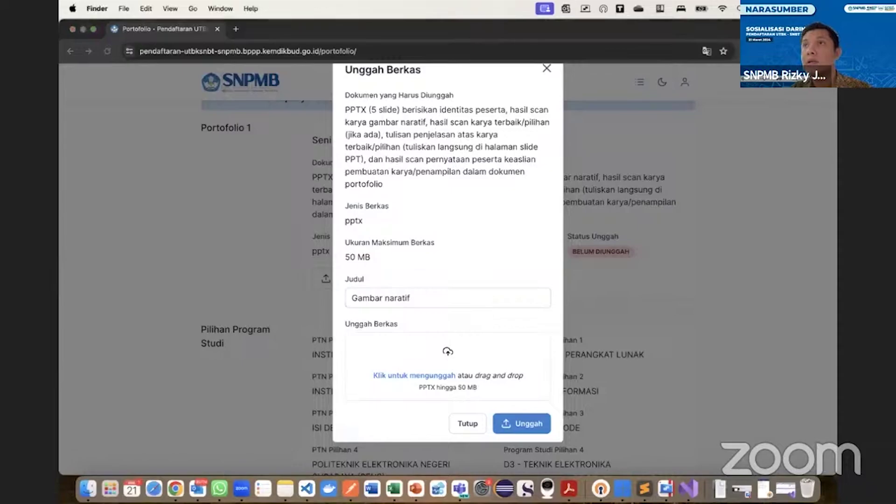
left_click_drag(447, 343, 462, 374)
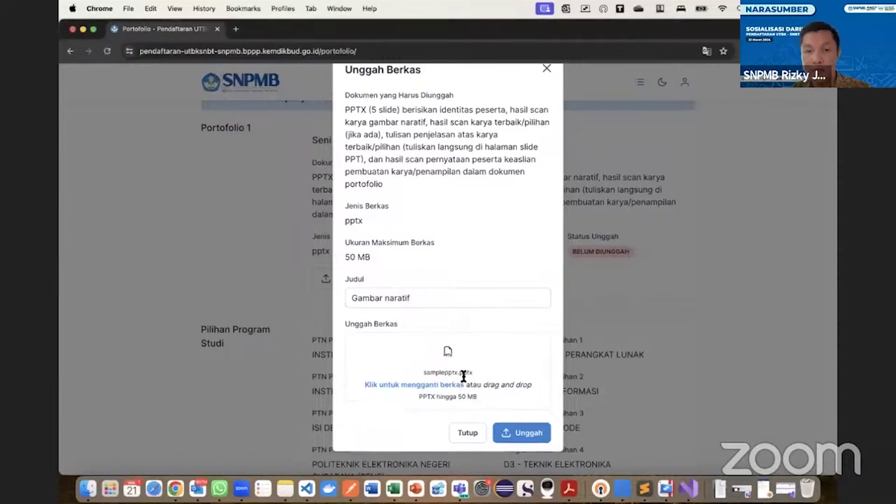
left_click(521, 432)
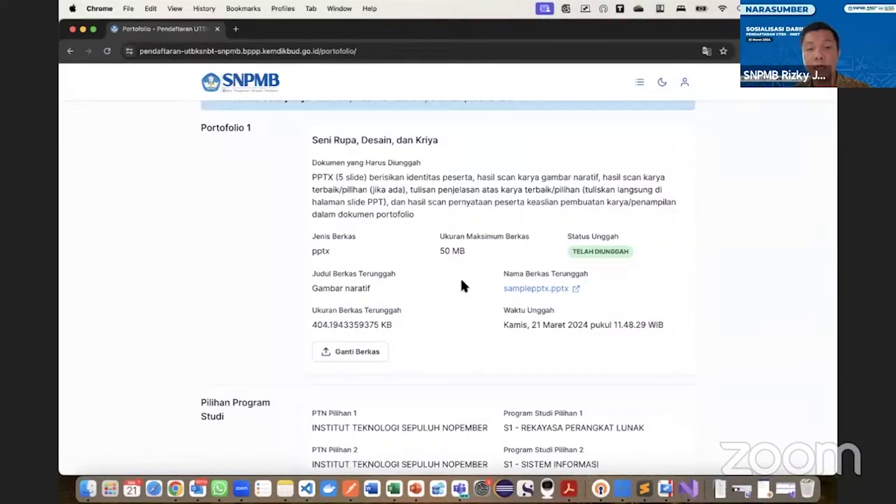
Check that Portofolio 1 shows TELAH DIUNGGAH, then proceed to choosing the UTBK test centre.
scroll(461, 280, "down", 3)
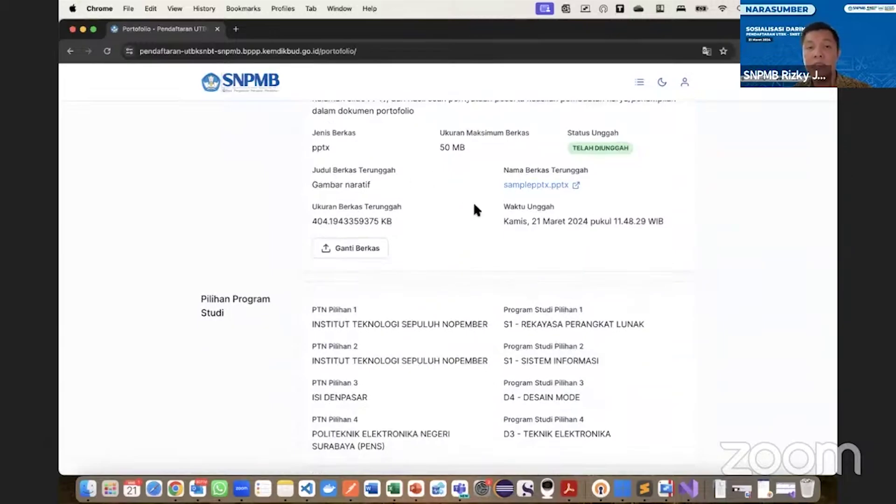
scroll(473, 210, "down", 5)
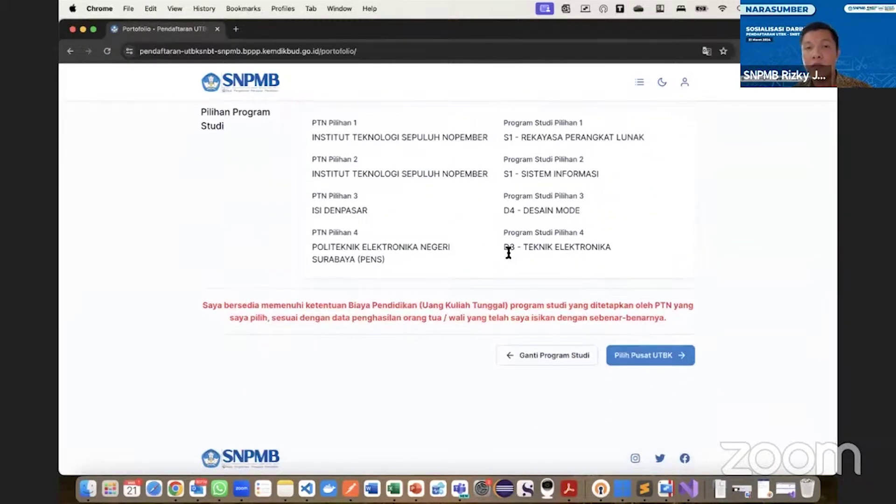
scroll(508, 253, "up", 8)
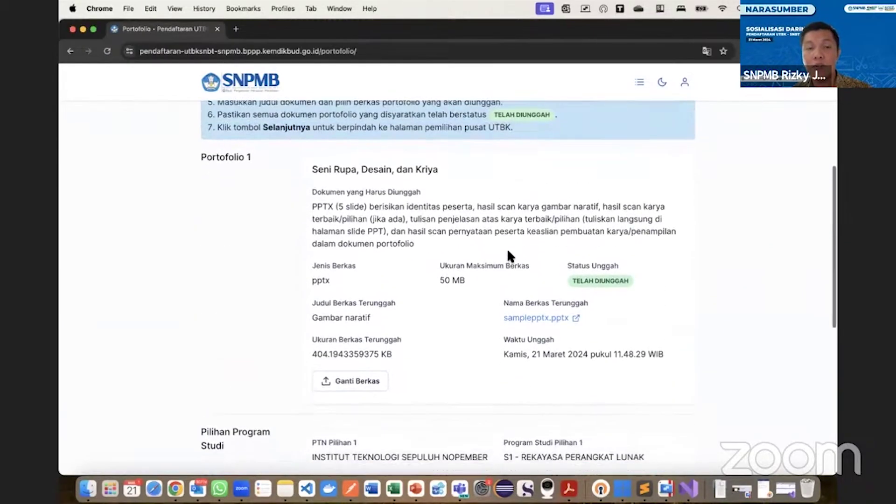
scroll(507, 252, "down", 5)
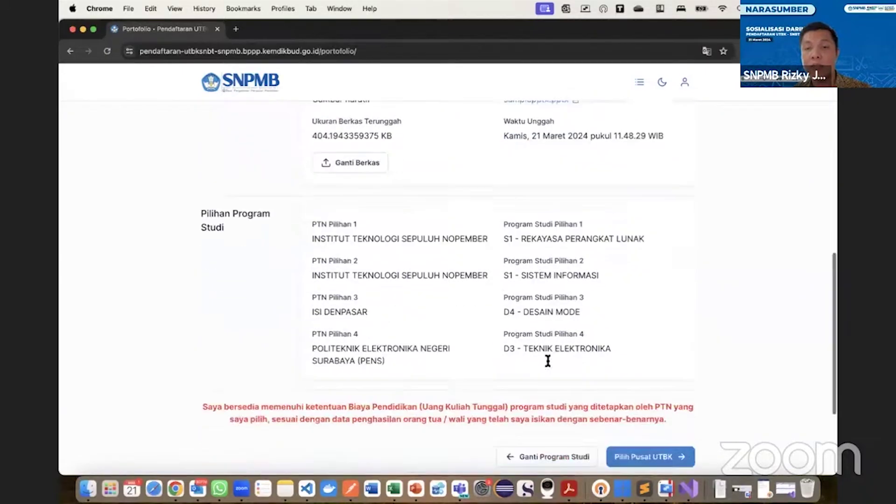
scroll(548, 361, "down", 3)
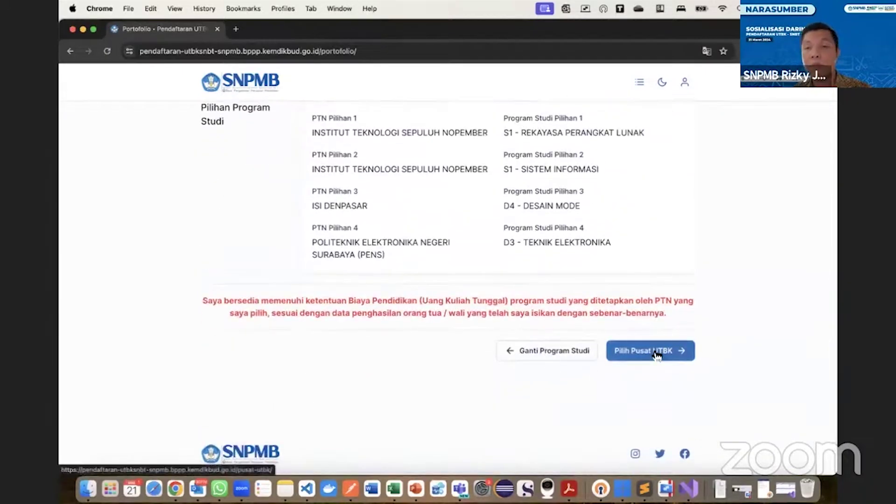
left_click(656, 356)
Choose INSTITUT TEKNOLOGI SEPULUH NOPEMBER from the Pusat UTBK test centre list.
scroll(586, 353, "down", 5)
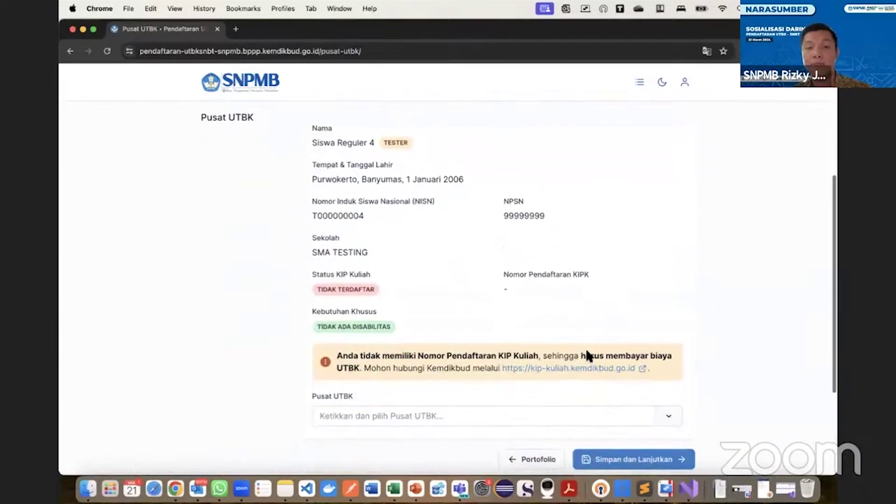
scroll(450, 181, "up", 1)
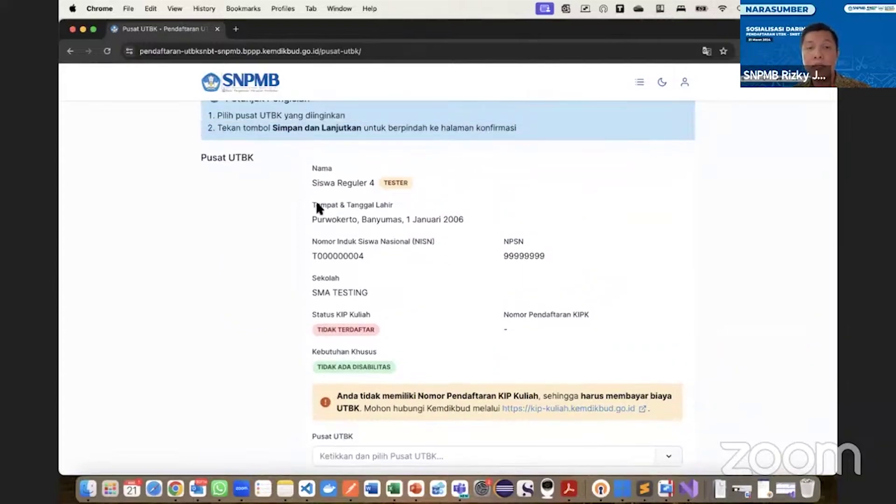
scroll(365, 312, "down", 3)
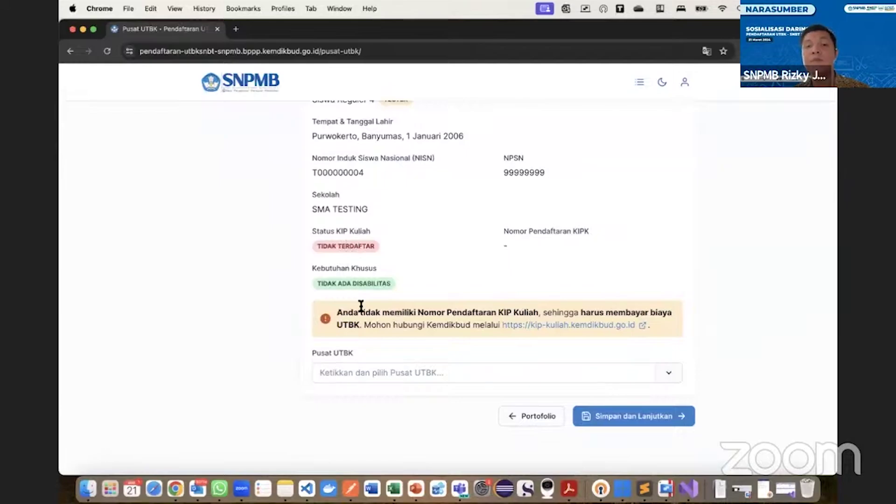
left_click(393, 373)
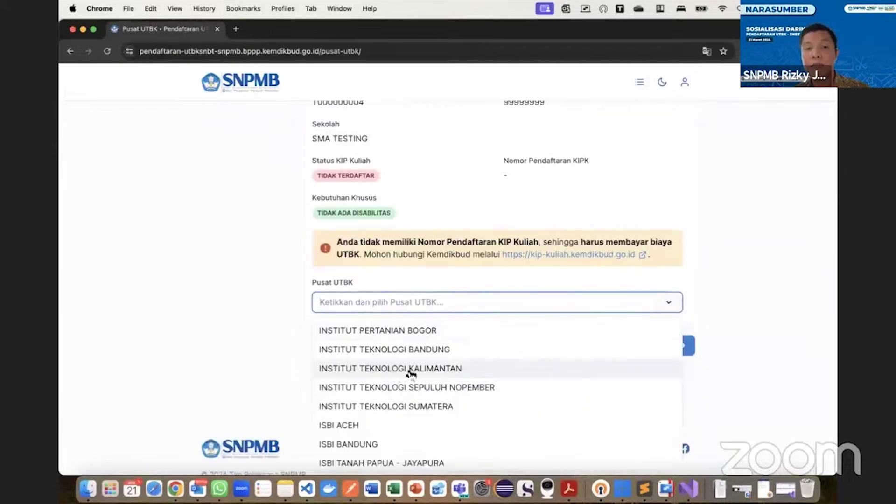
left_click(410, 387)
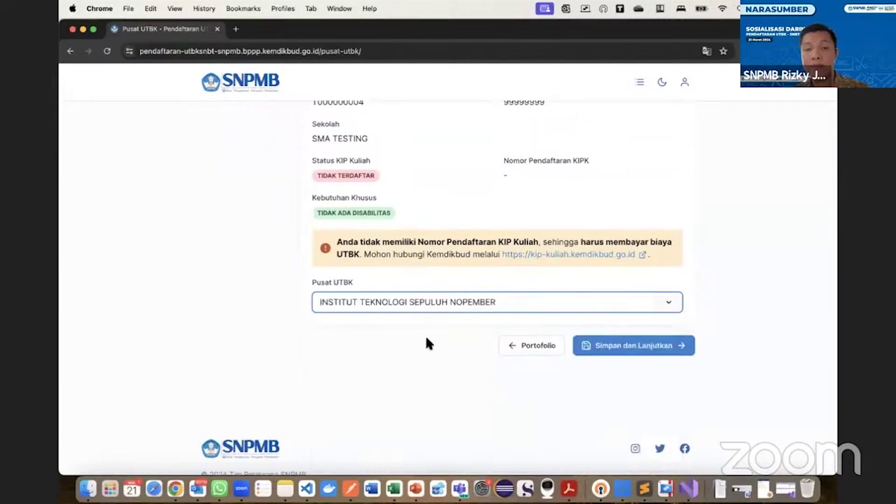
scroll(354, 326, "up", 2)
left_click(369, 387)
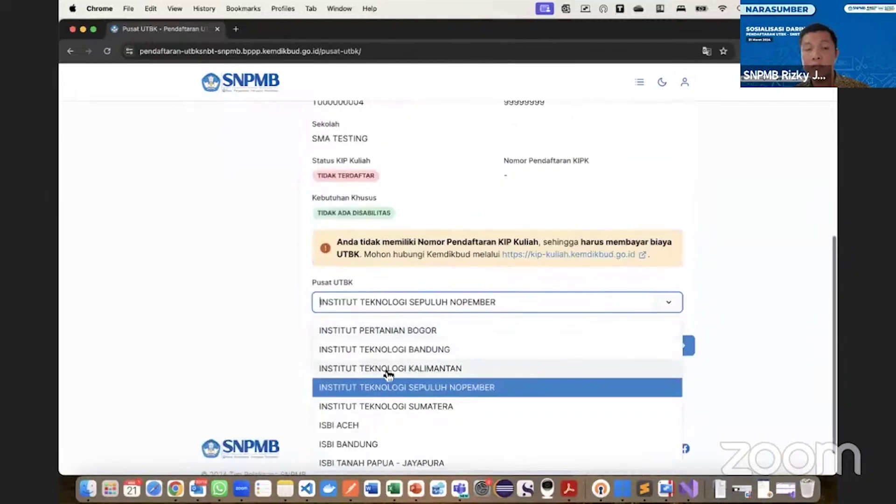
scroll(386, 370, "down", 10)
scroll(386, 369, "up", 10)
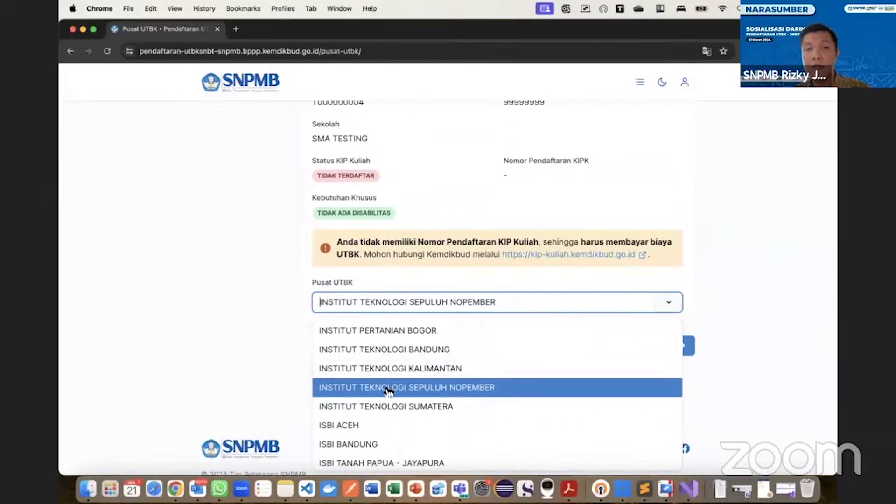
left_click(387, 387)
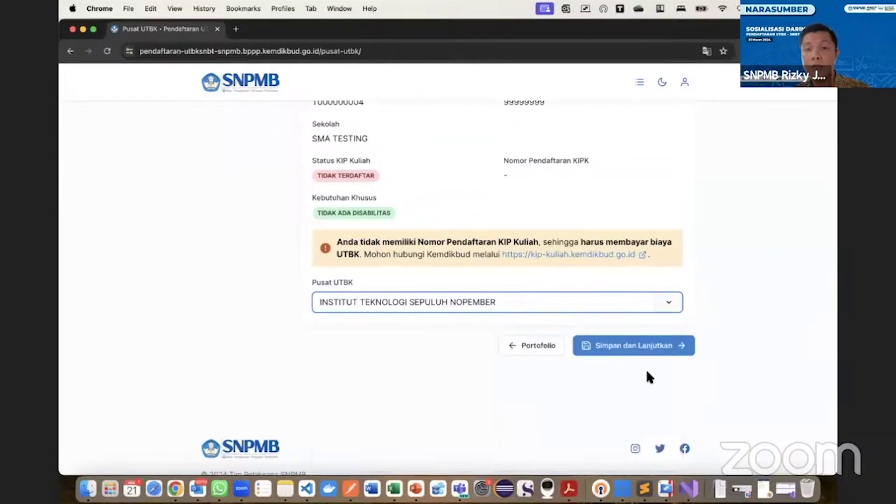
Save the test centre, review the Konfirmasi Pusat UTBK page, and begin the permanent save.
left_click(632, 346)
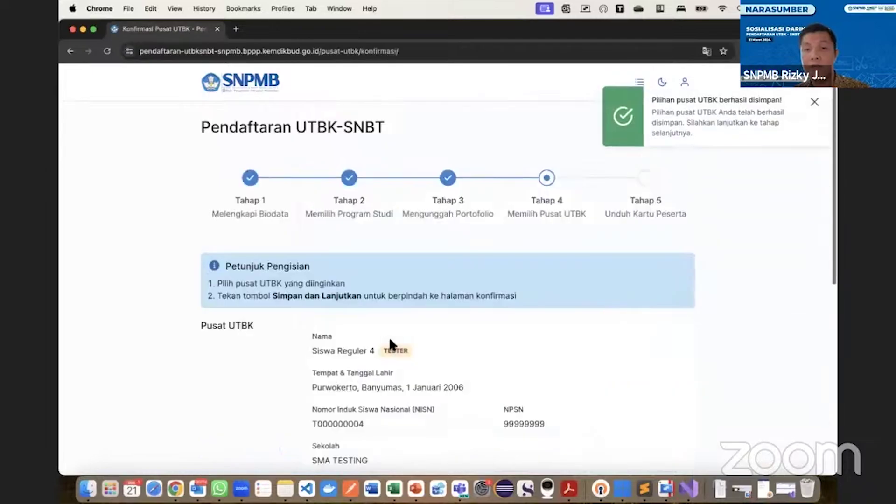
scroll(391, 343, "down", 4)
scroll(390, 335, "down", 3)
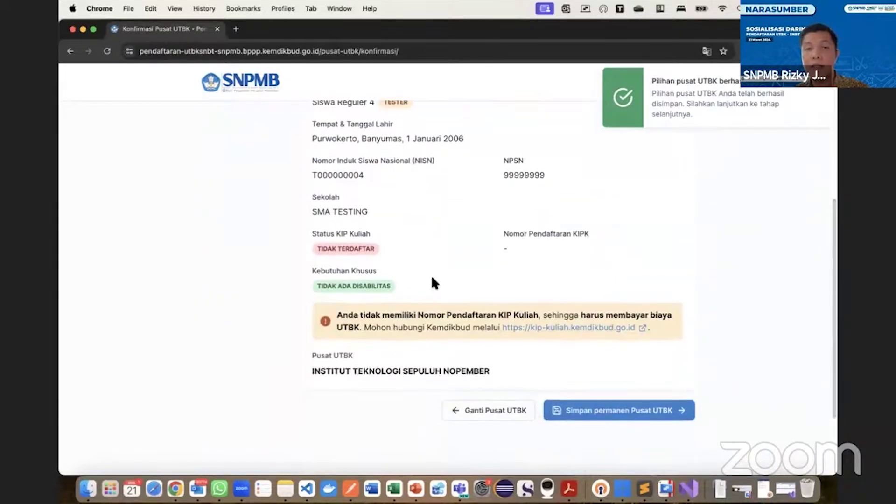
scroll(430, 274, "up", 2)
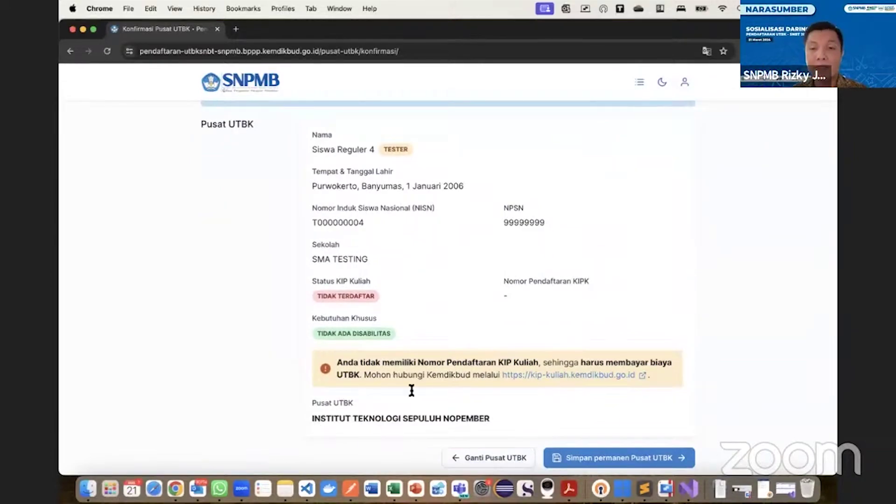
scroll(544, 366, "down", 1)
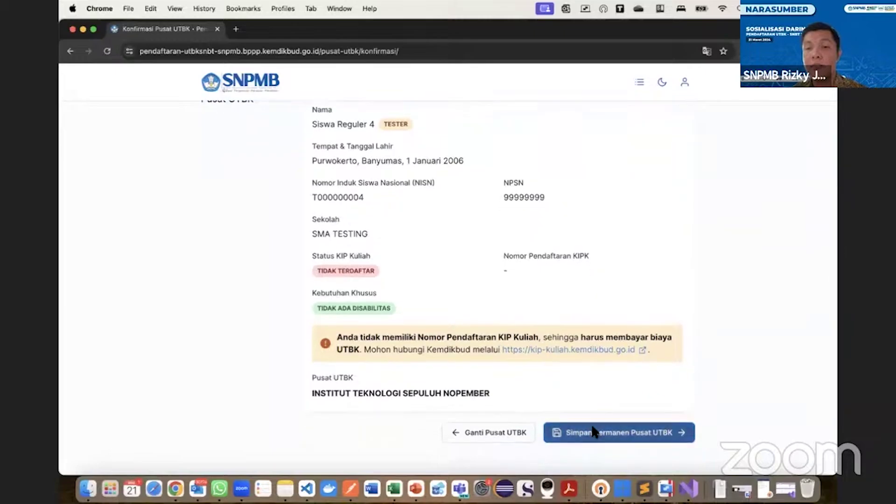
left_click(595, 432)
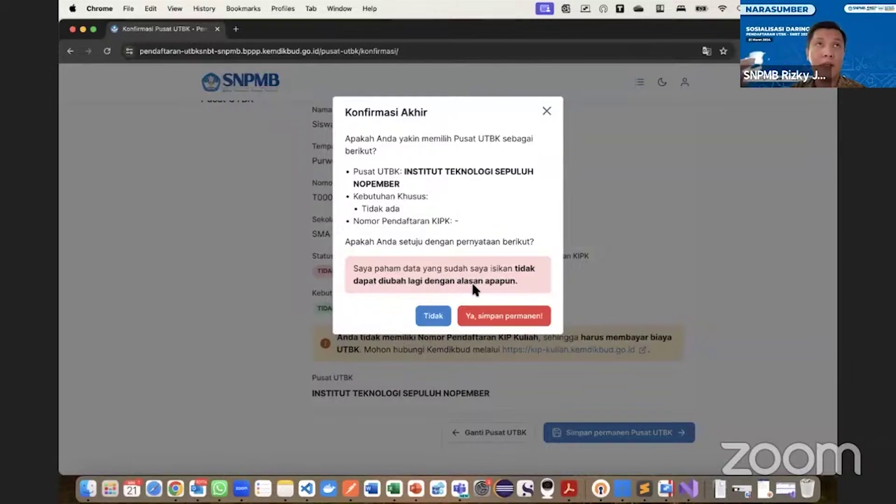
Confirm 'Ya, simpan permanen!' in the Konfirmasi Akhir dialog.
left_click(499, 319)
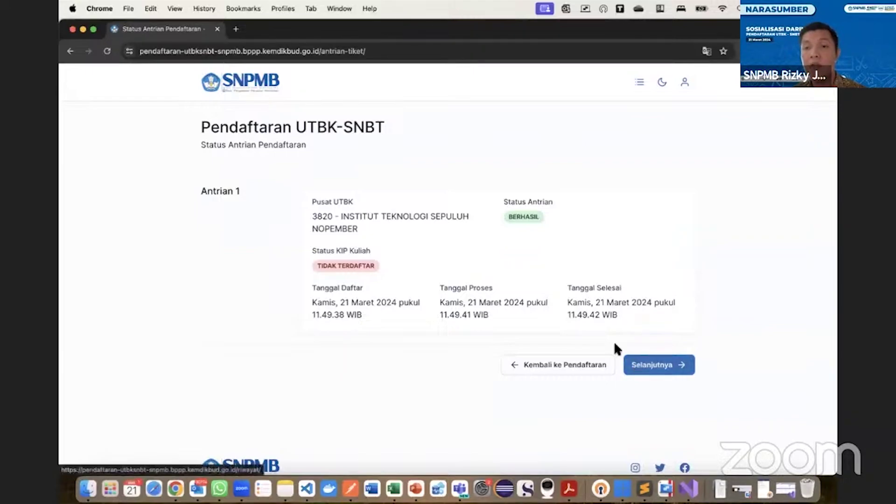
left_click(651, 366)
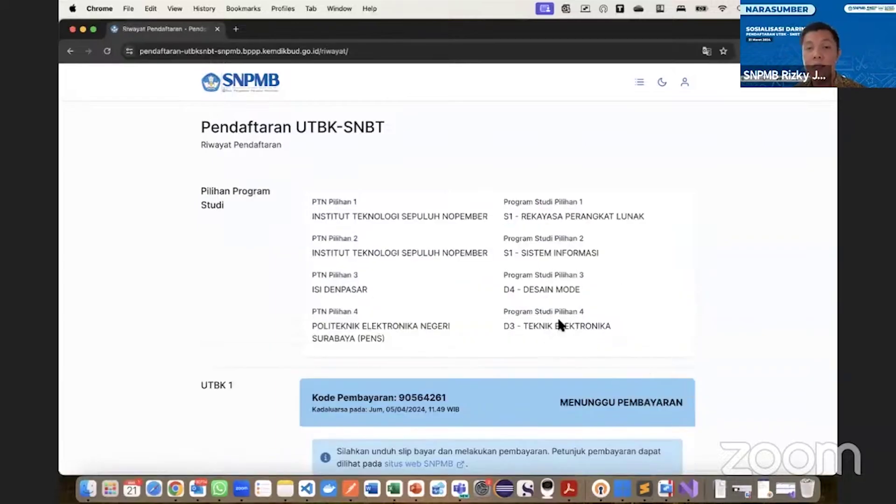
scroll(558, 322, "down", 3)
scroll(482, 283, "down", 2)
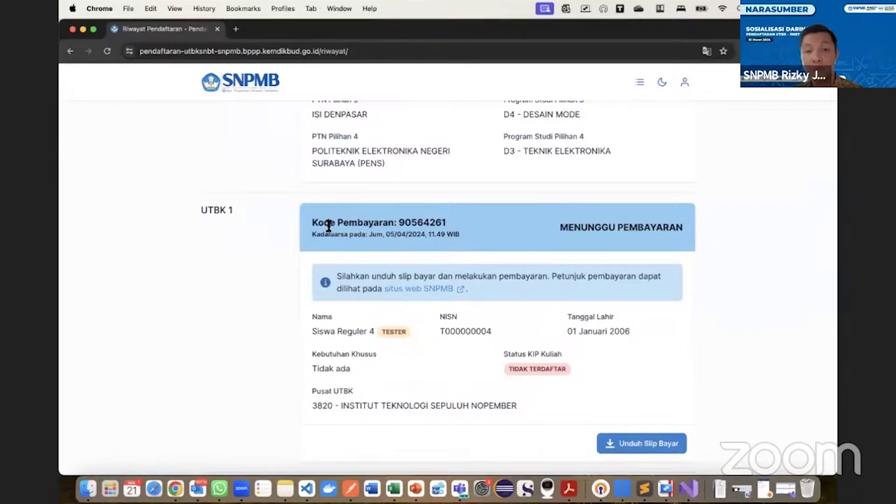
scroll(507, 235, "down", 3)
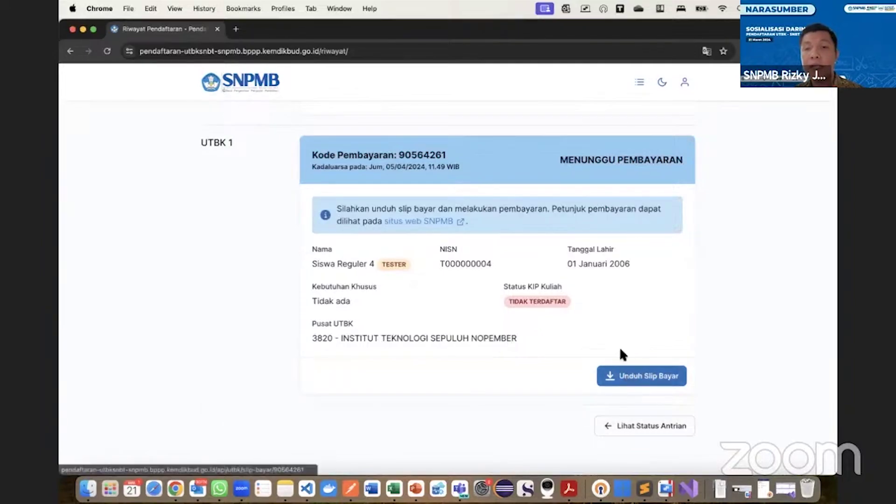
scroll(620, 346, "up", 2)
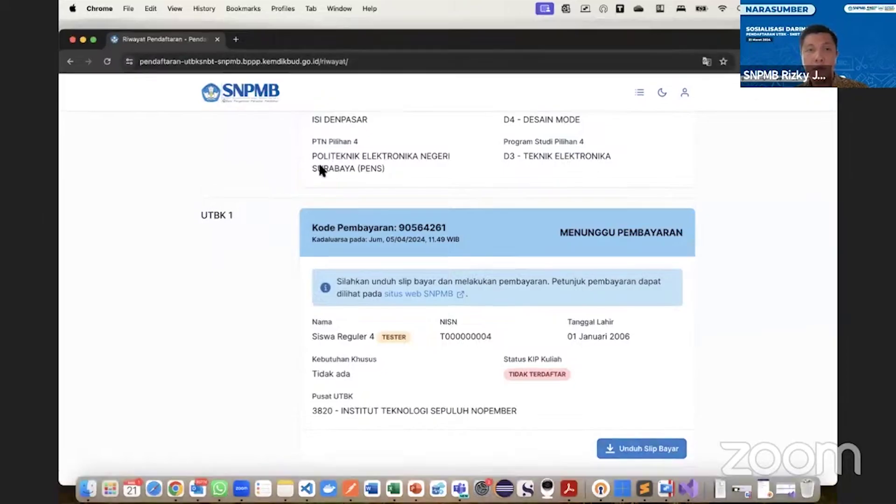
left_click_drag(319, 164, 280, 23)
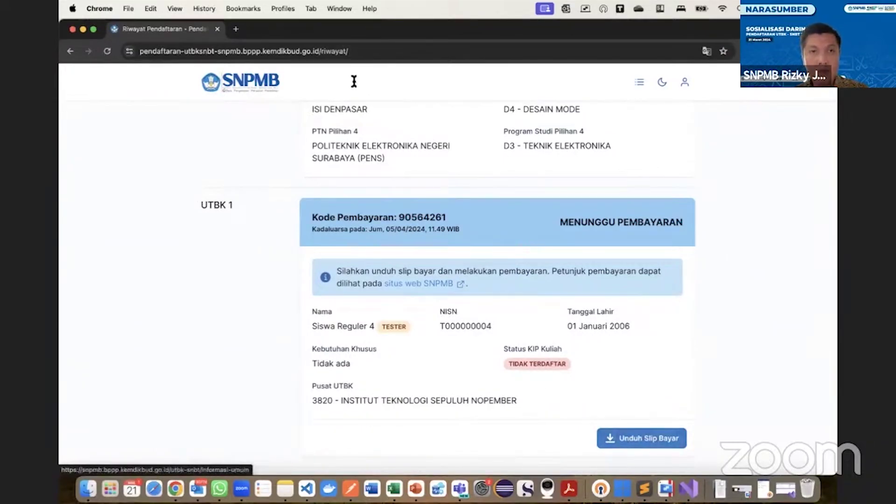
scroll(473, 268, "down", 3)
scroll(473, 271, "up", 3)
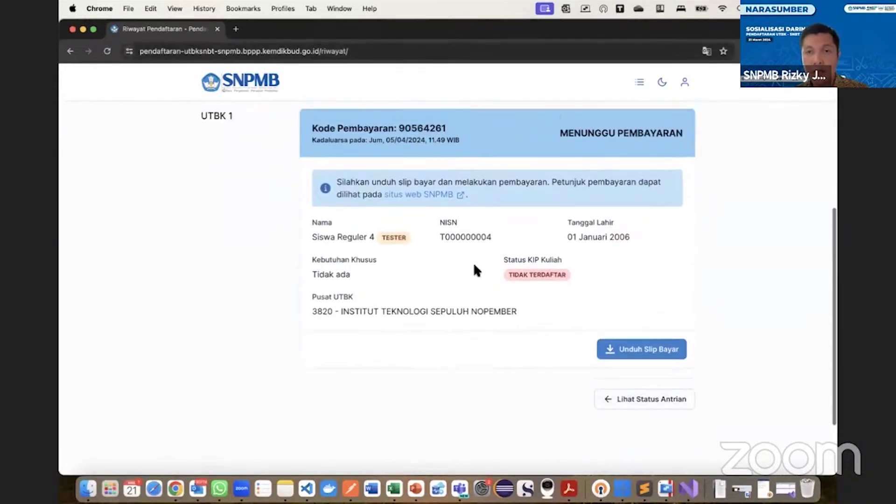
scroll(685, 429, "down", 3)
scroll(690, 412, "up", 2)
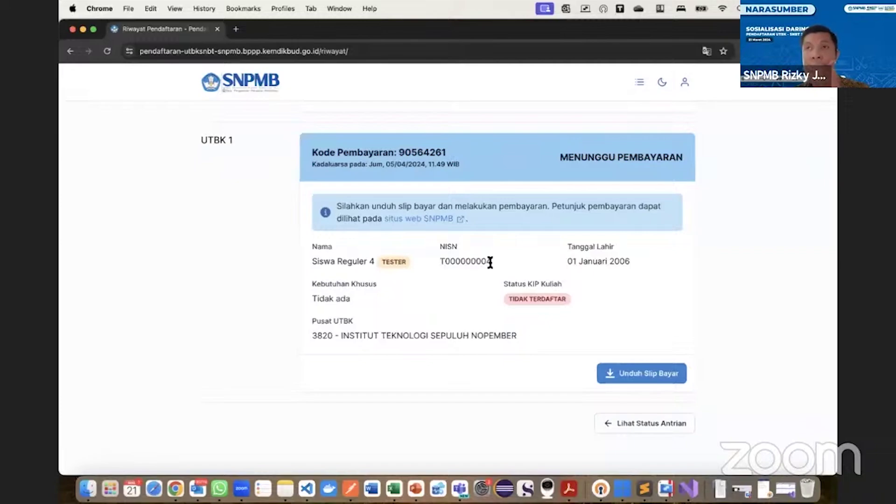
Copy the participant's NISN value from the pending UTBK 1 payment details.
key("super+Tab")
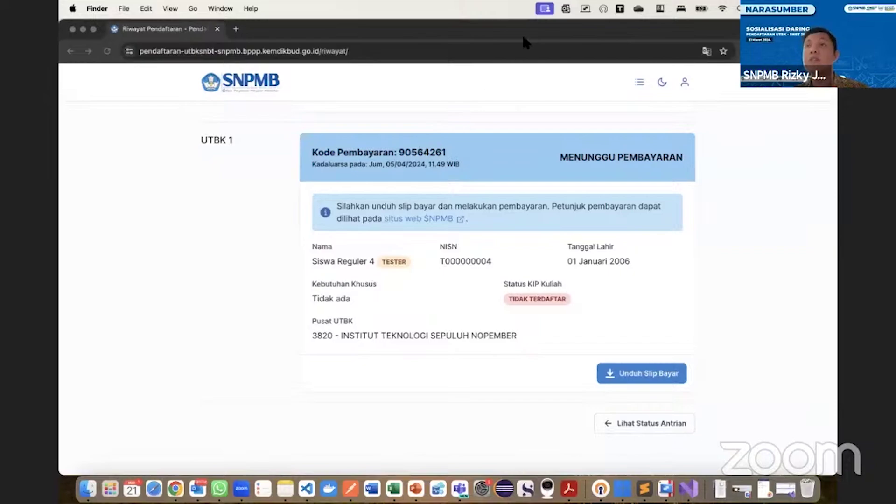
double_click(452, 262)
key("super+c")
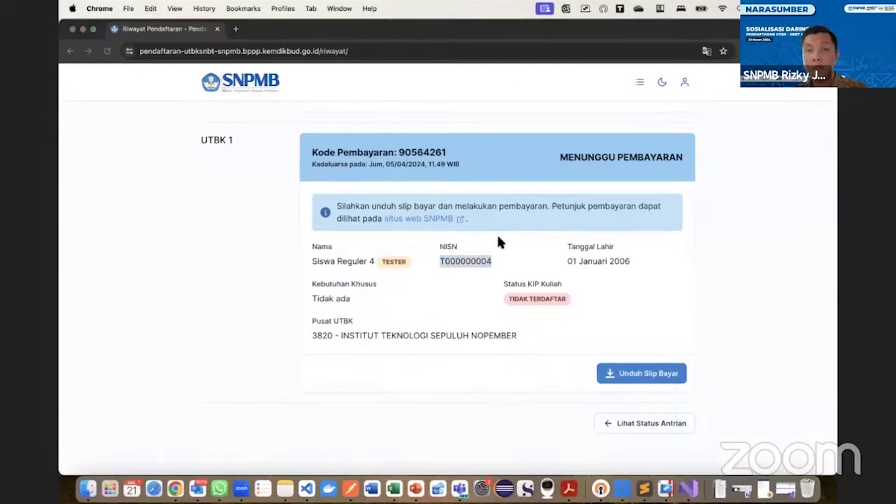
left_click(421, 151)
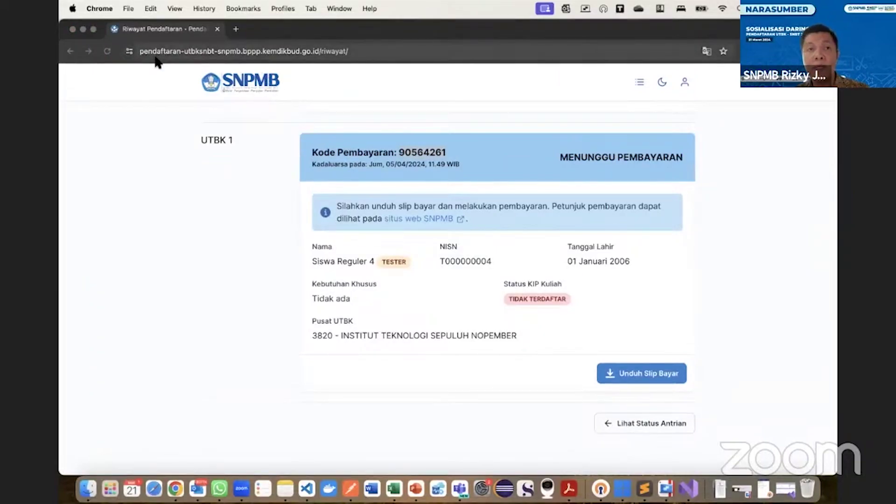
Reload the registration history and scroll to the UTBK 1 card now marked TERBAYAR.
left_click(109, 53)
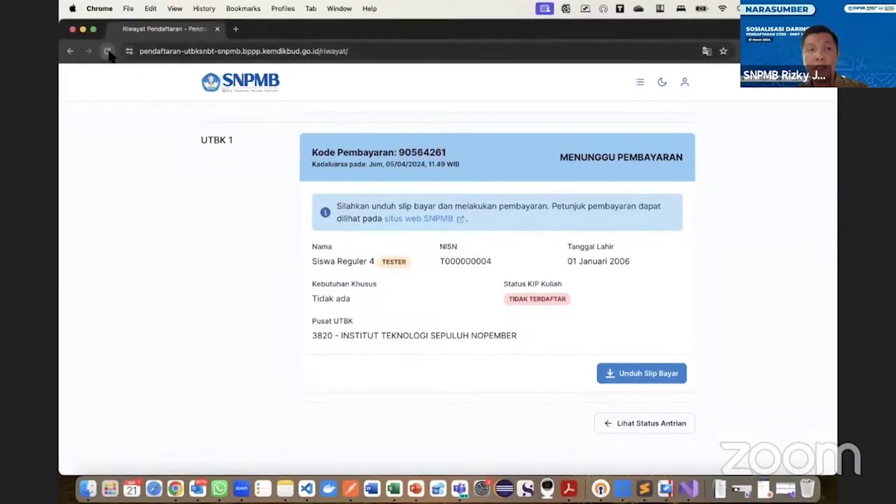
scroll(392, 258, "down", 3)
scroll(392, 258, "down", 3)
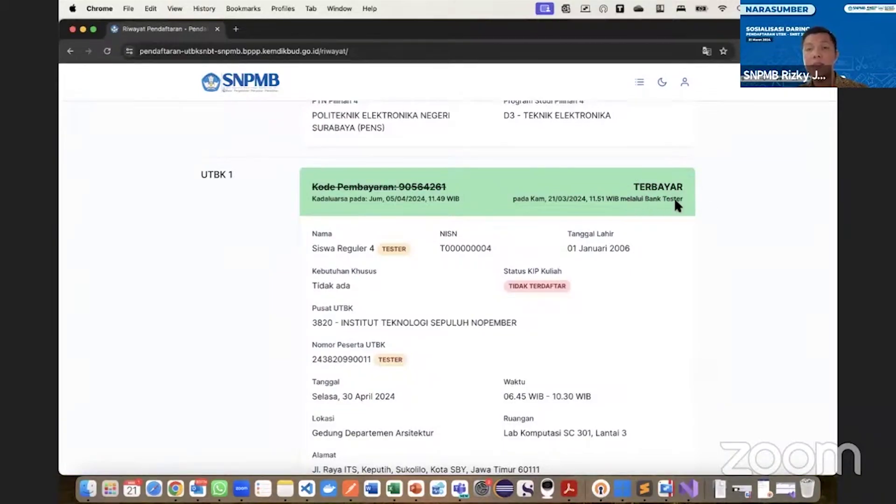
scroll(478, 267, "down", 2)
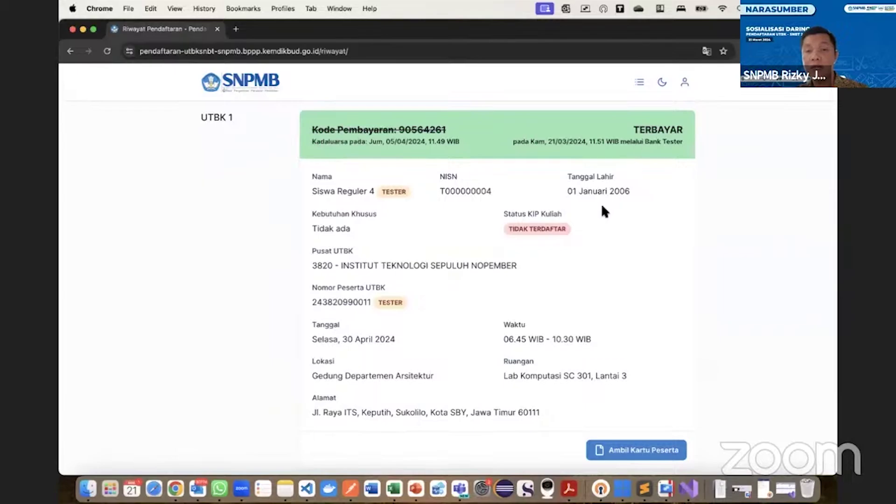
scroll(601, 210, "down", 3)
Open the participant card page and hide the PDF thumbnail sidebar.
left_click(644, 354)
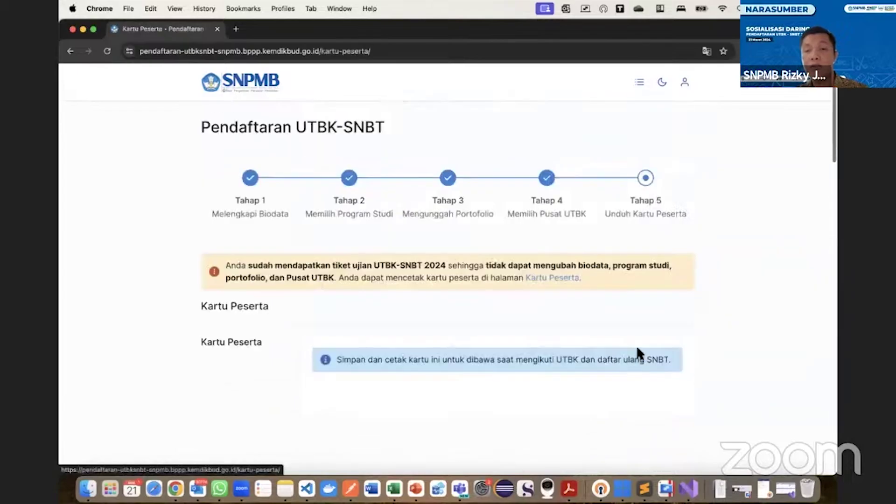
scroll(633, 298, "down", 2)
scroll(631, 295, "down", 4)
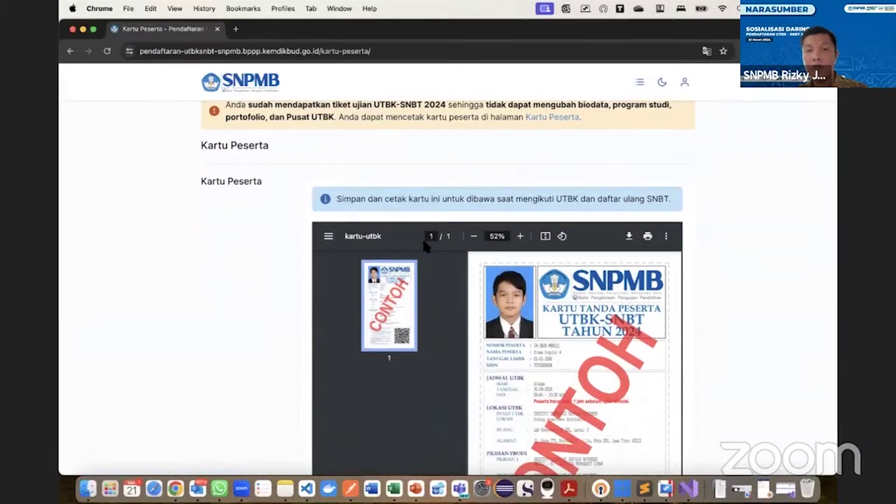
scroll(452, 243, "down", 2)
left_click(327, 185)
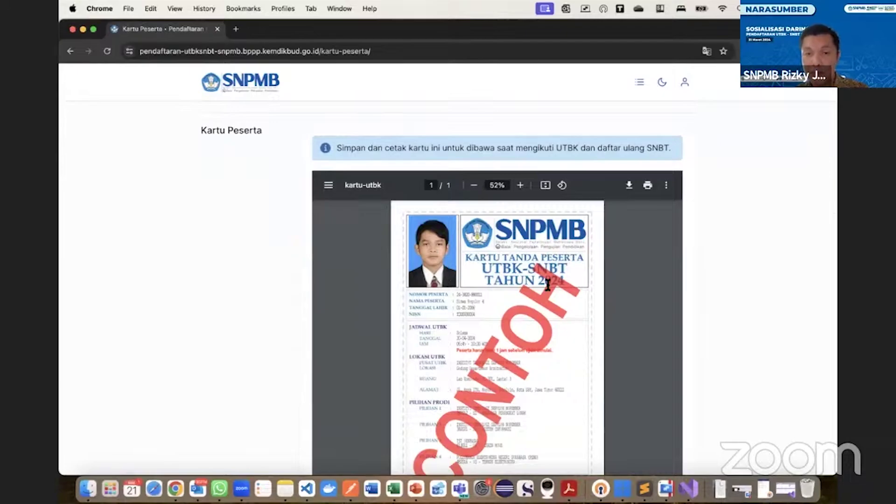
Zoom the kartu-utbk participant card in to 90%.
scroll(548, 285, "down", 3)
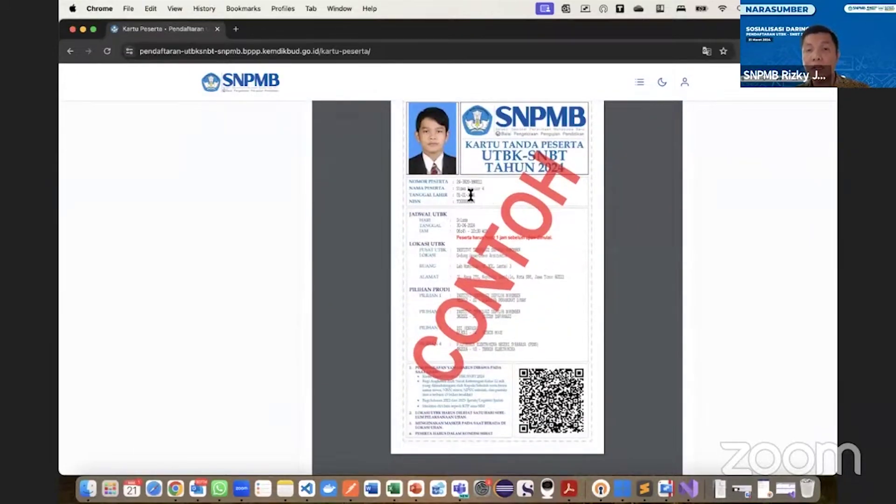
scroll(471, 194, "up", 3)
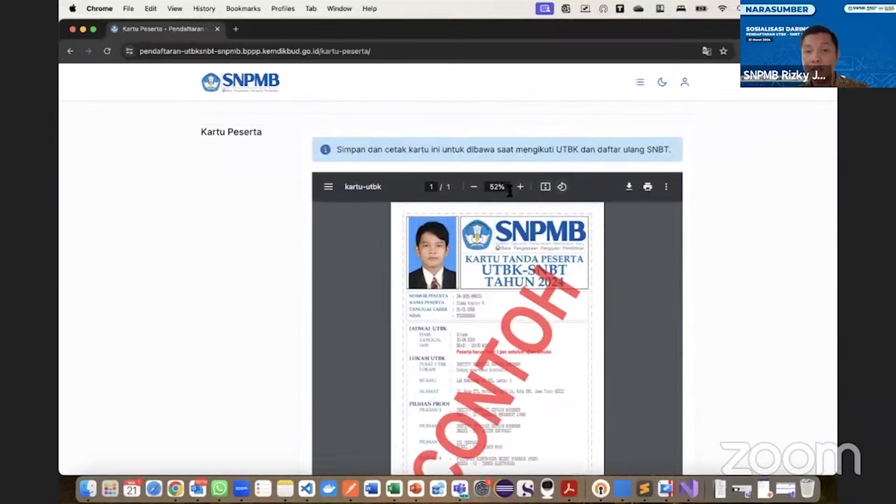
left_click(520, 186)
left_click(520, 187)
left_click(520, 187)
left_click(521, 187)
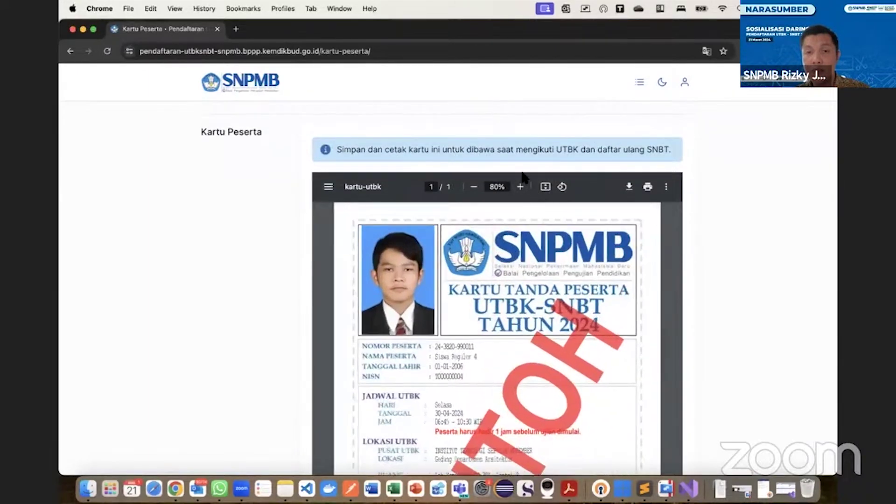
left_click(521, 186)
Save the participant card with Simpan Kartu Peserta.
scroll(503, 301, "down", 5)
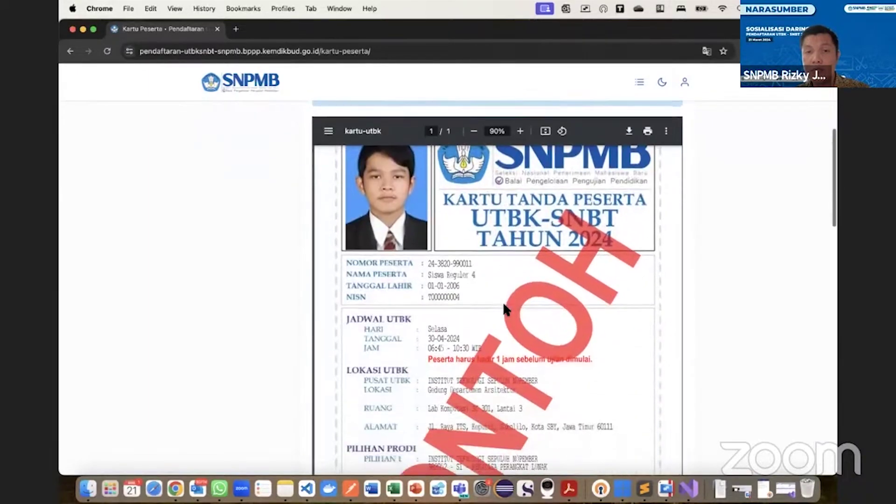
scroll(502, 301, "down", 3)
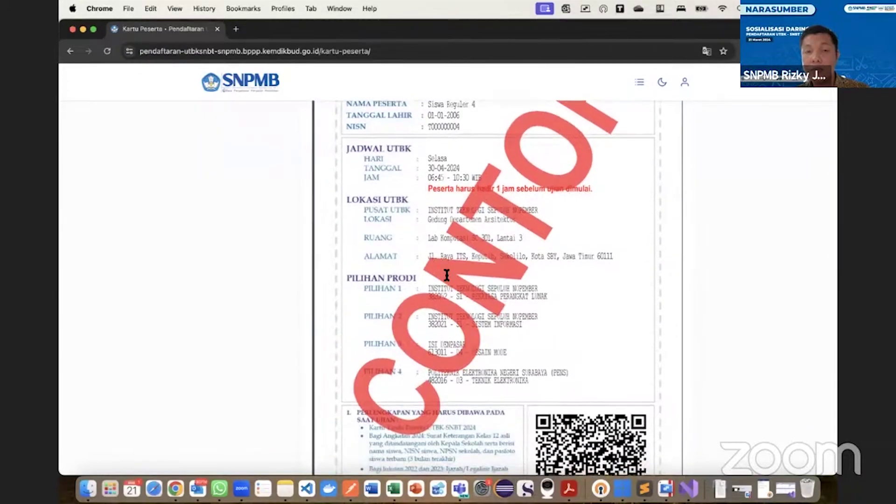
scroll(447, 279, "down", 1)
scroll(459, 373, "down", 3)
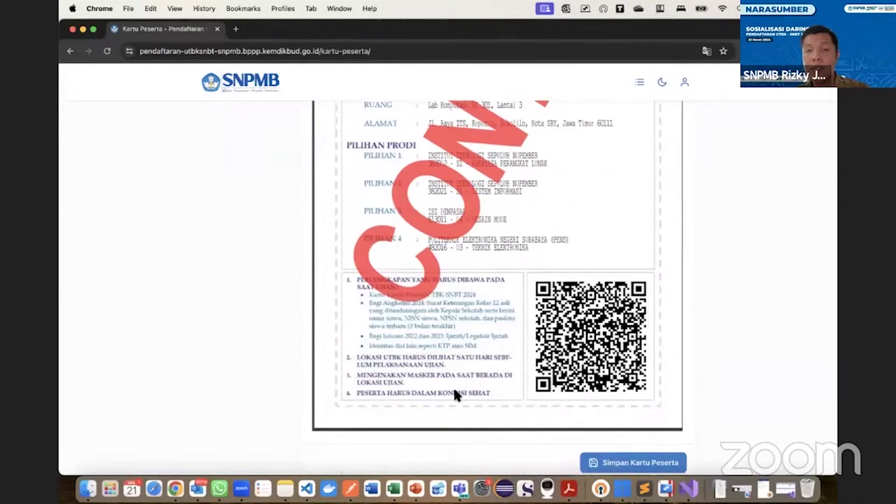
scroll(453, 387, "down", 4)
scroll(499, 382, "down", 2)
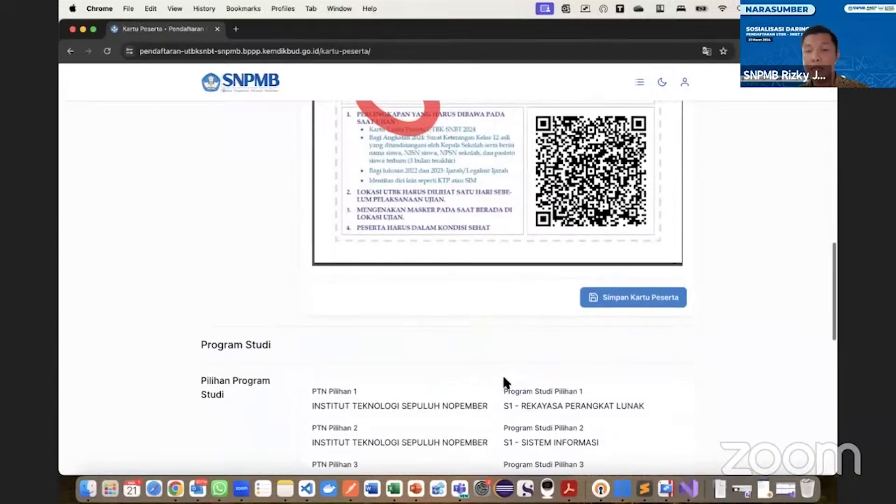
left_click(625, 302)
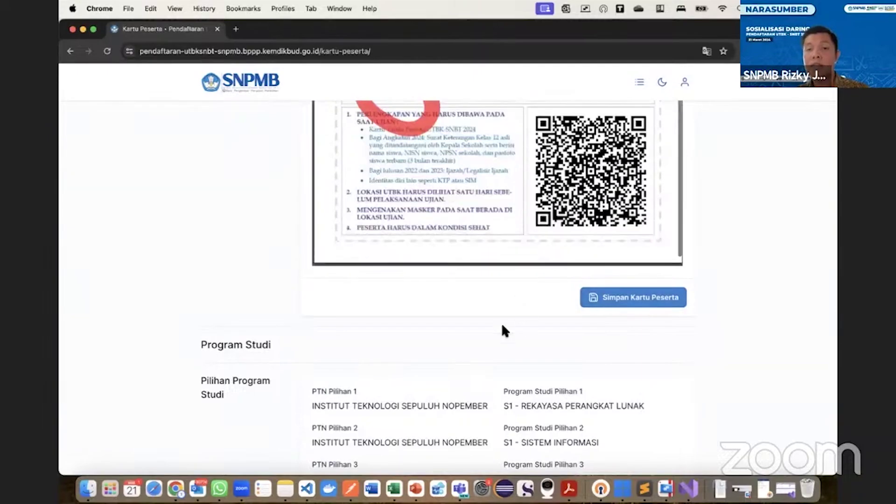
scroll(502, 330, "down", 10)
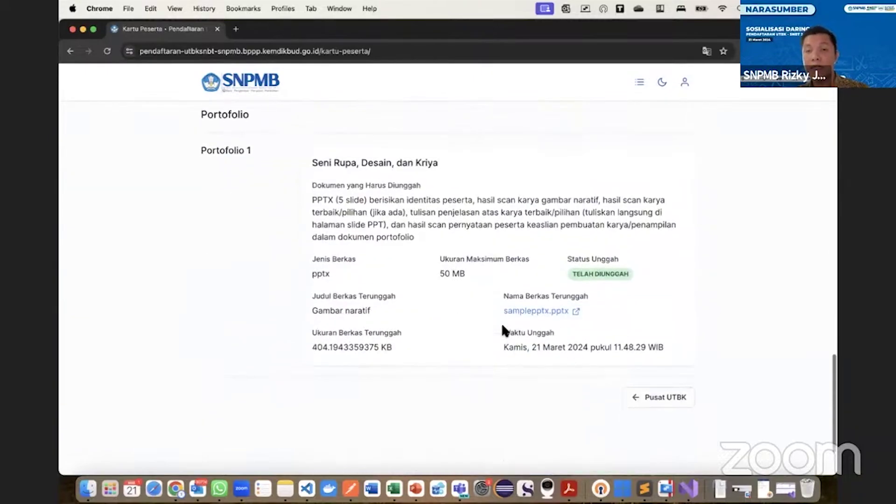
scroll(502, 330, "up", 8)
scroll(501, 323, "up", 10)
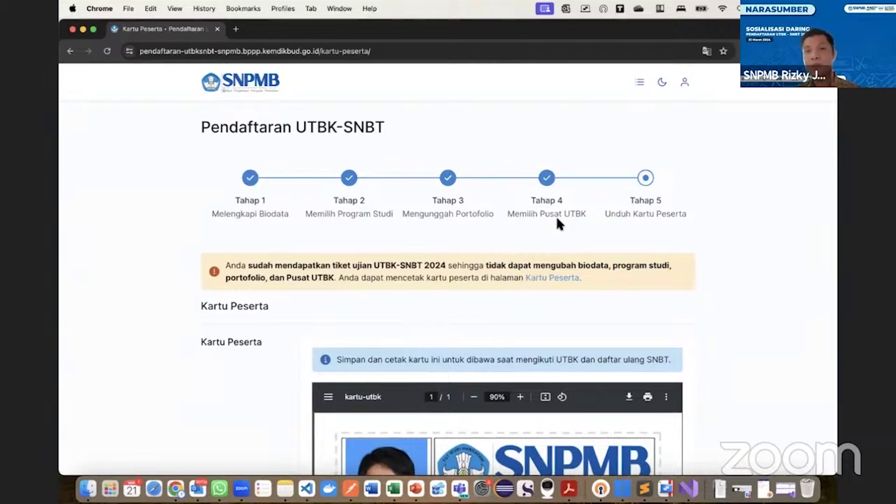
scroll(586, 189, "down", 10)
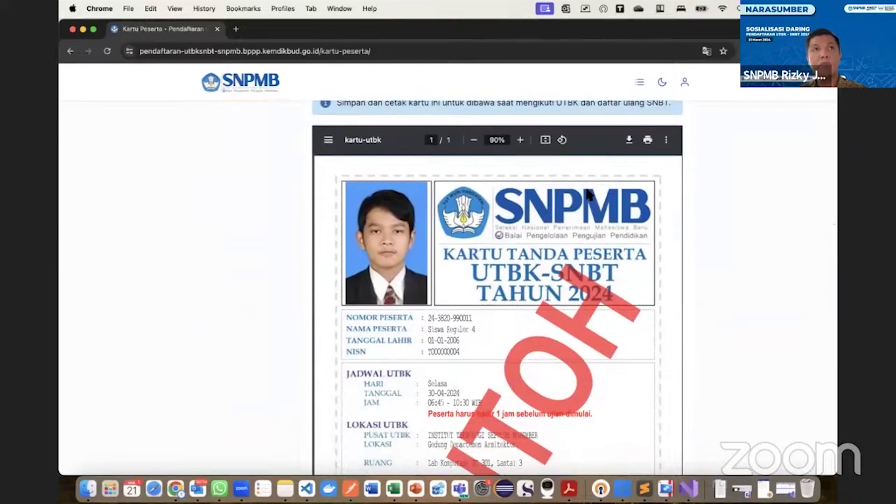
scroll(588, 194, "down", 10)
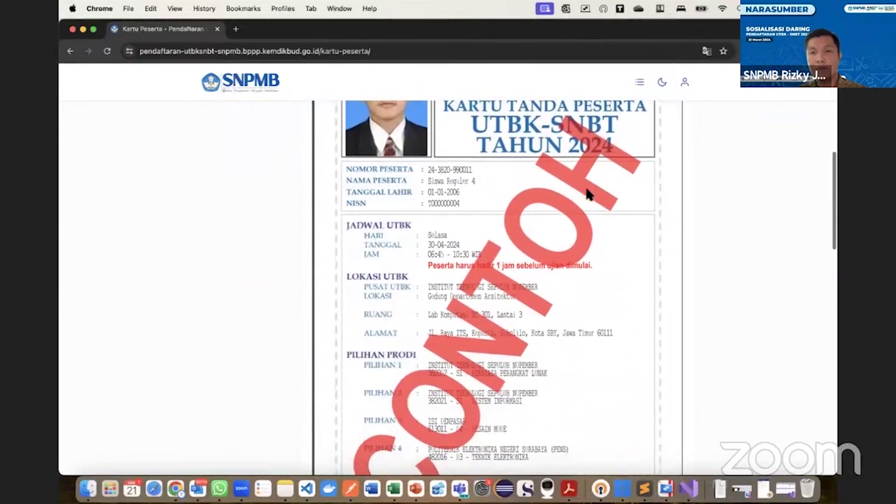
scroll(586, 189, "up", 15)
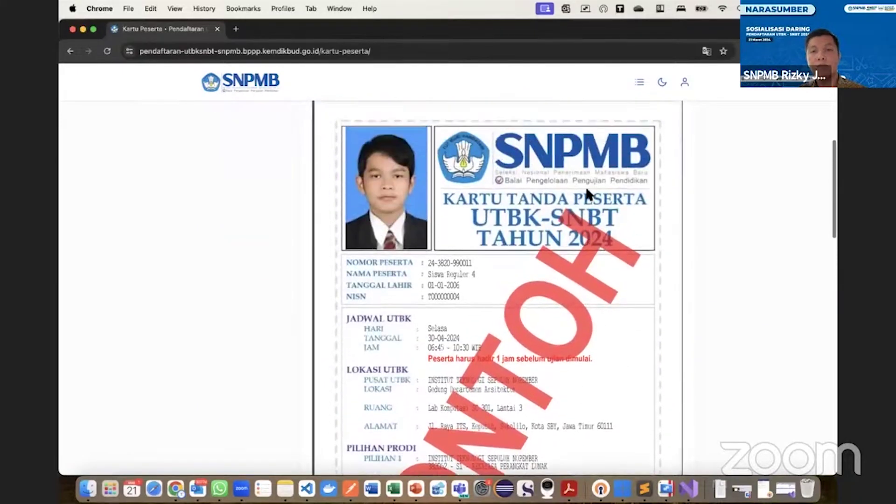
scroll(587, 190, "up", 7)
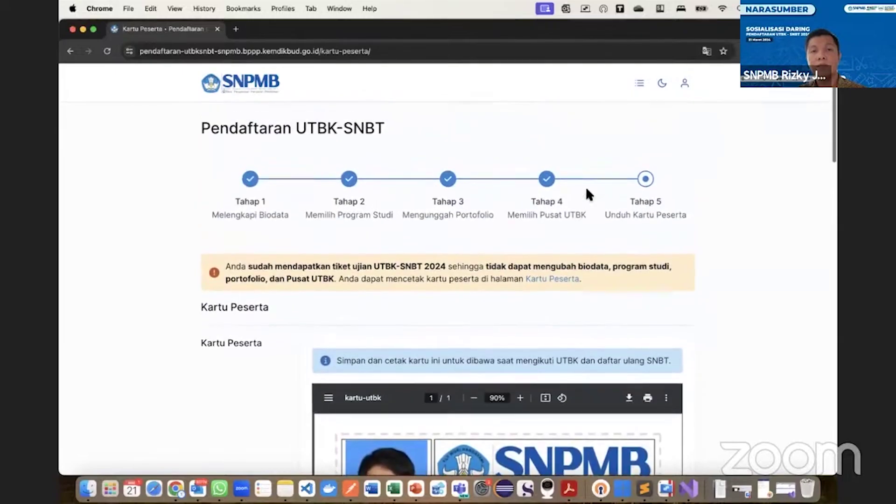